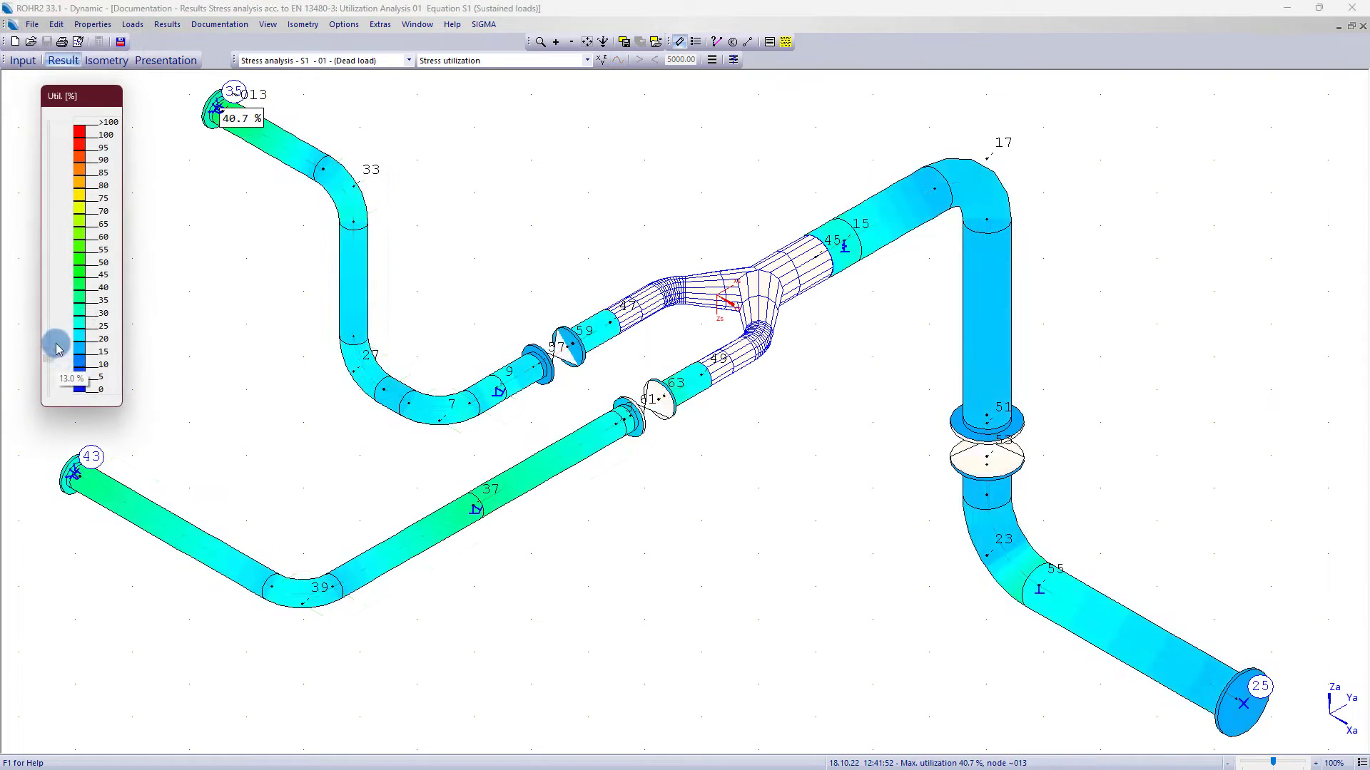
Adjust the threshold on the stress utilization scale and inspect the nozzle loads of node 35.
drag(59, 349, 74, 318)
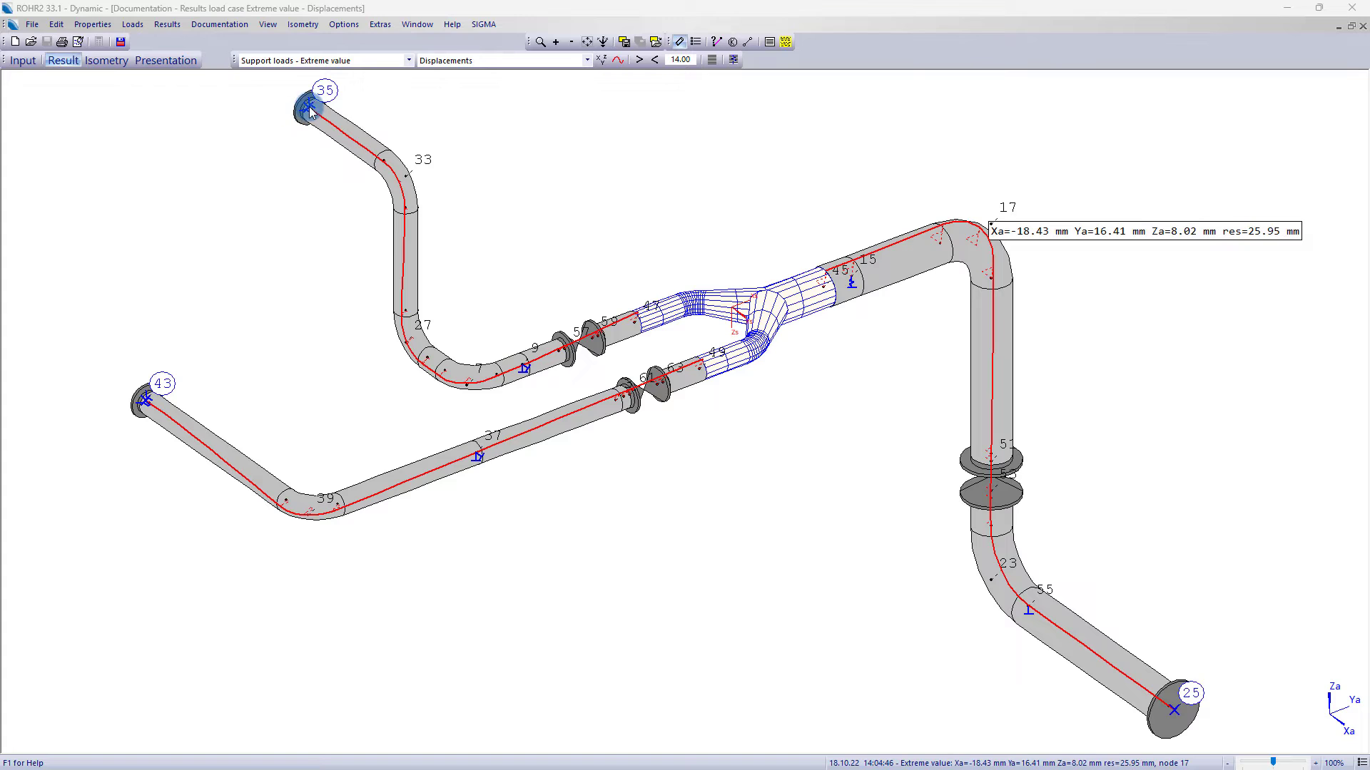
double_click(311, 111)
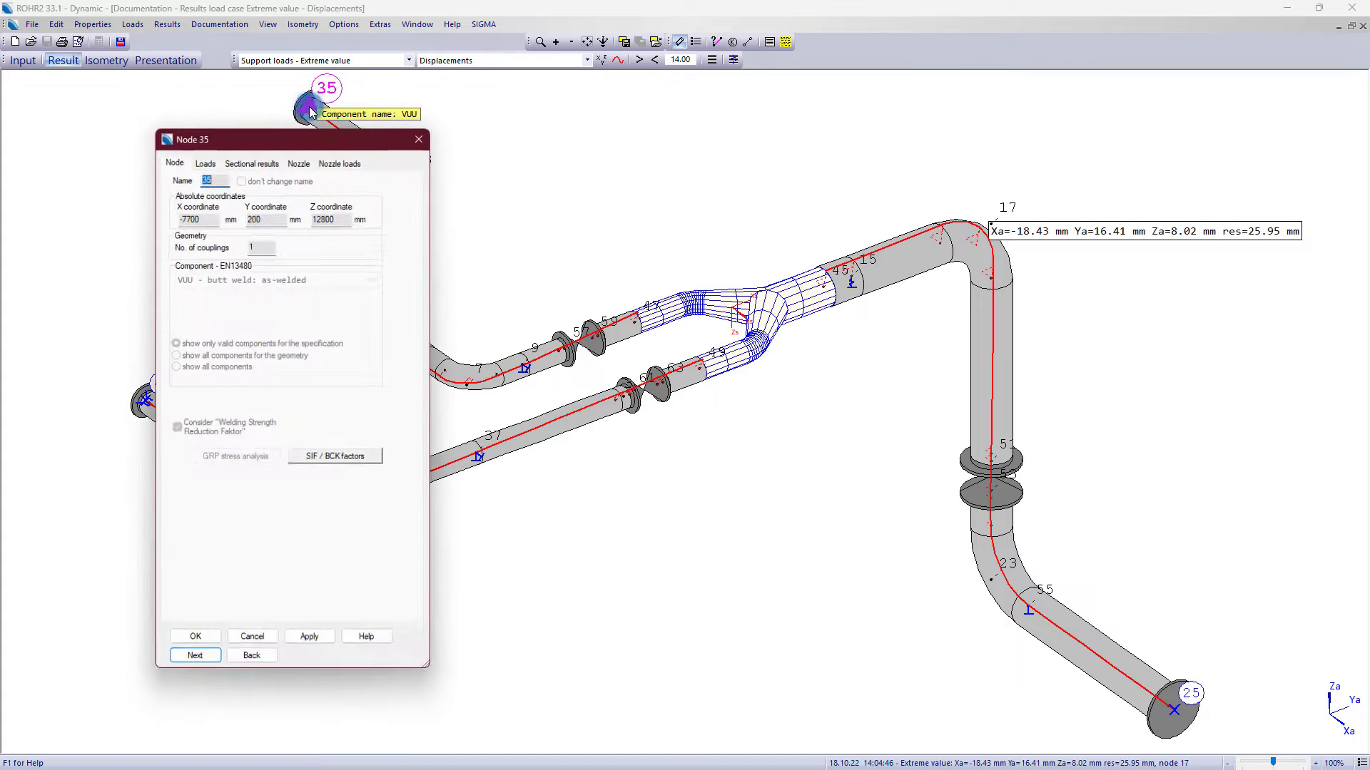
click(327, 160)
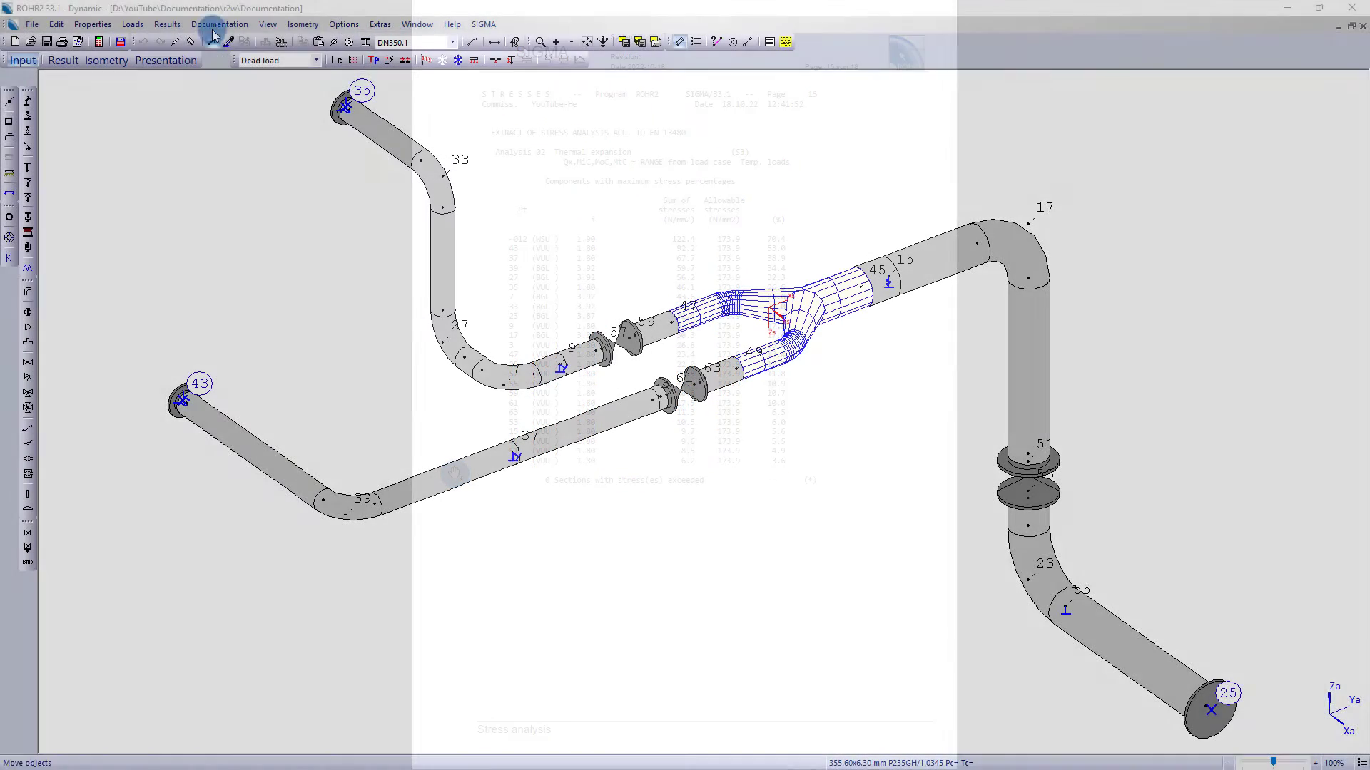
click(213, 28)
mouse_move(271, 41)
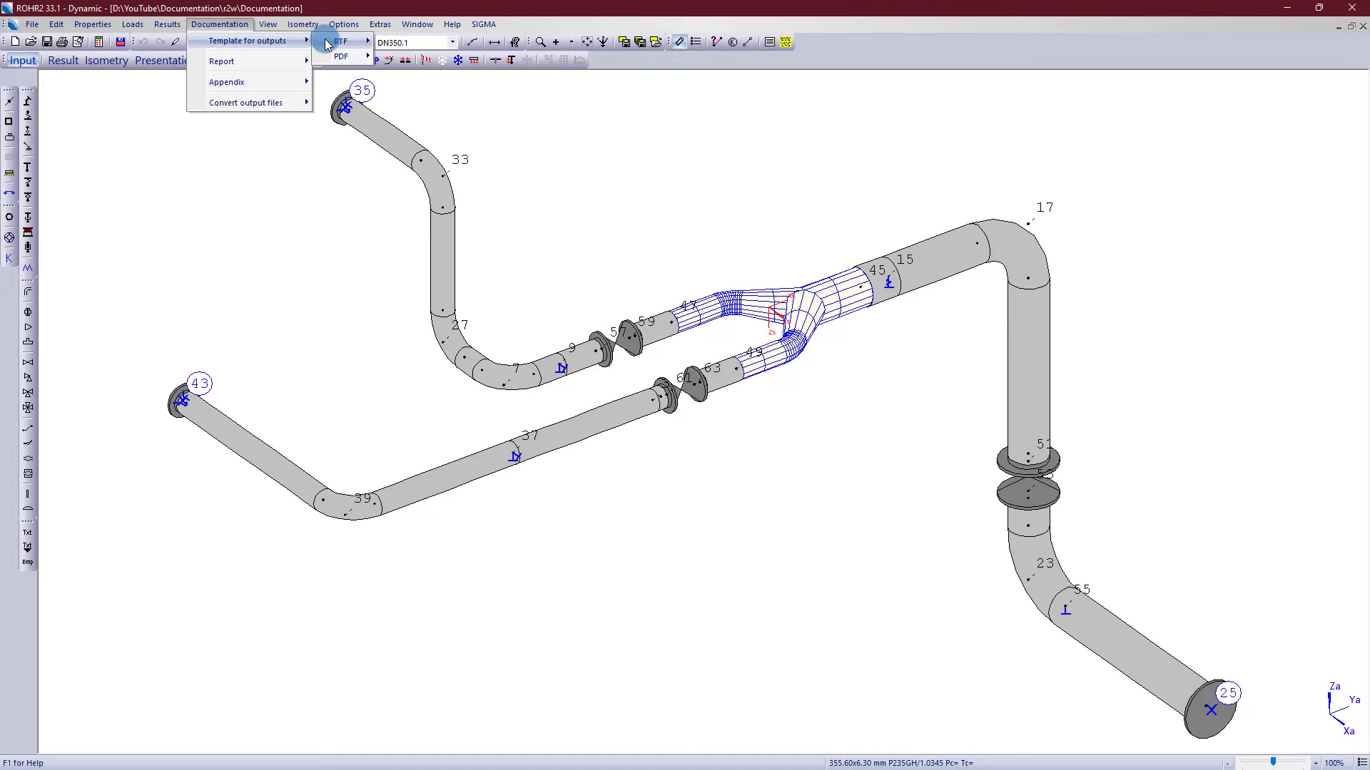
mouse_move(328, 44)
mouse_move(286, 67)
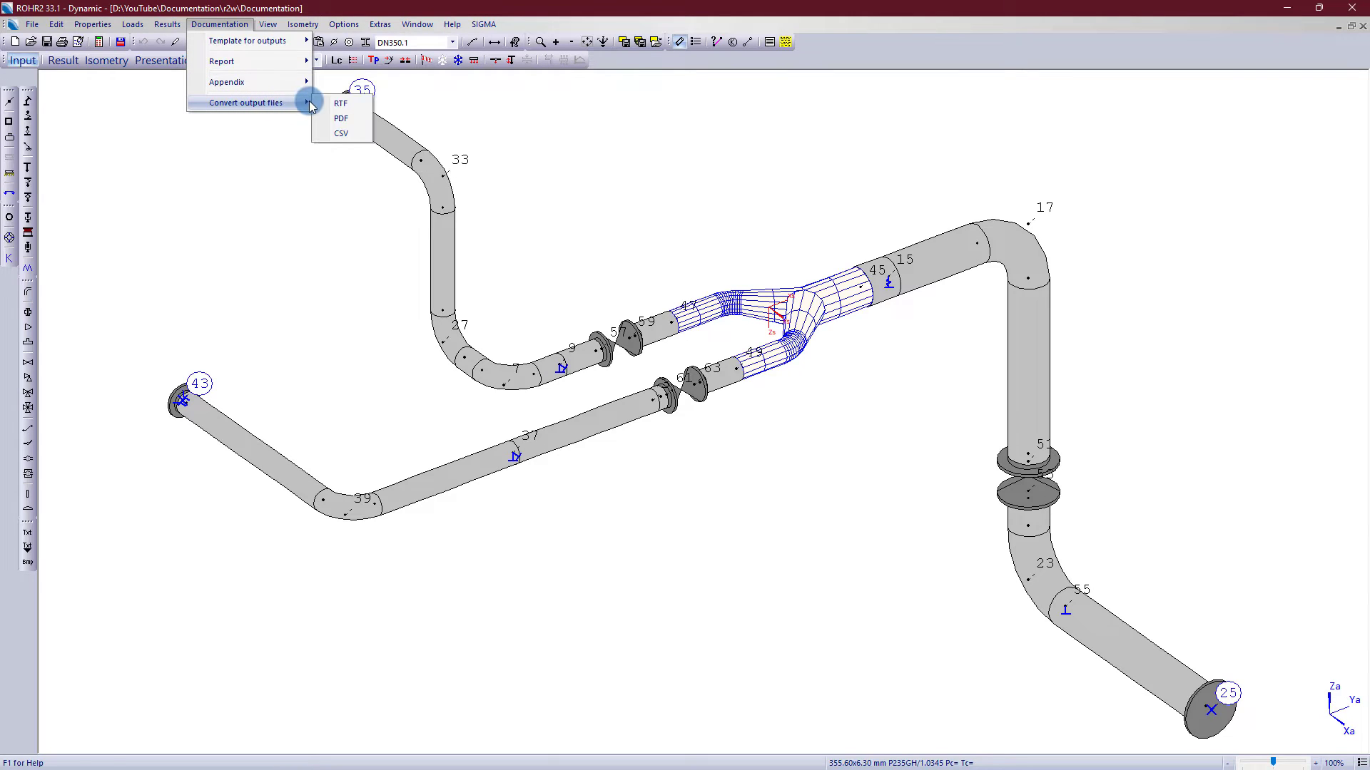
click(311, 208)
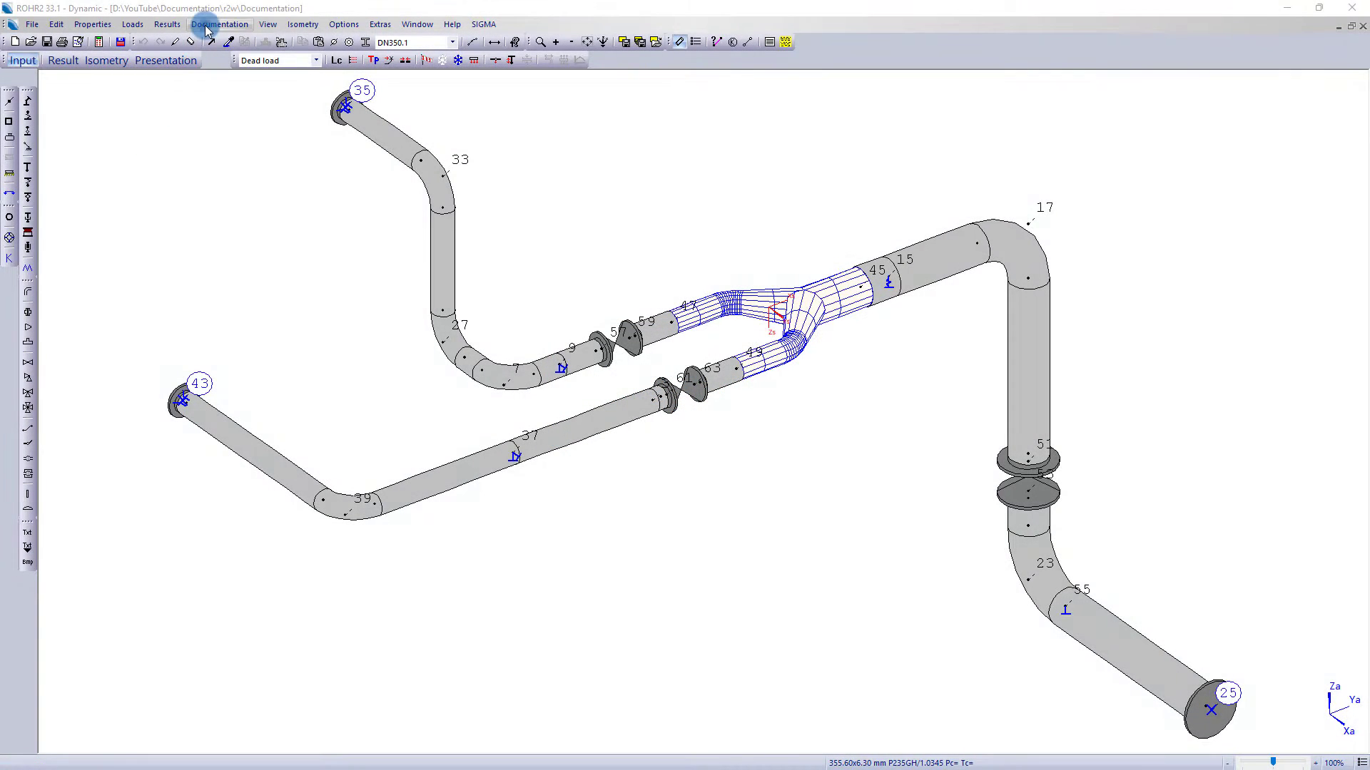
Select report_r2_e.rtf from the R2User folder as the report template for the project.
click(206, 25)
mouse_move(273, 64)
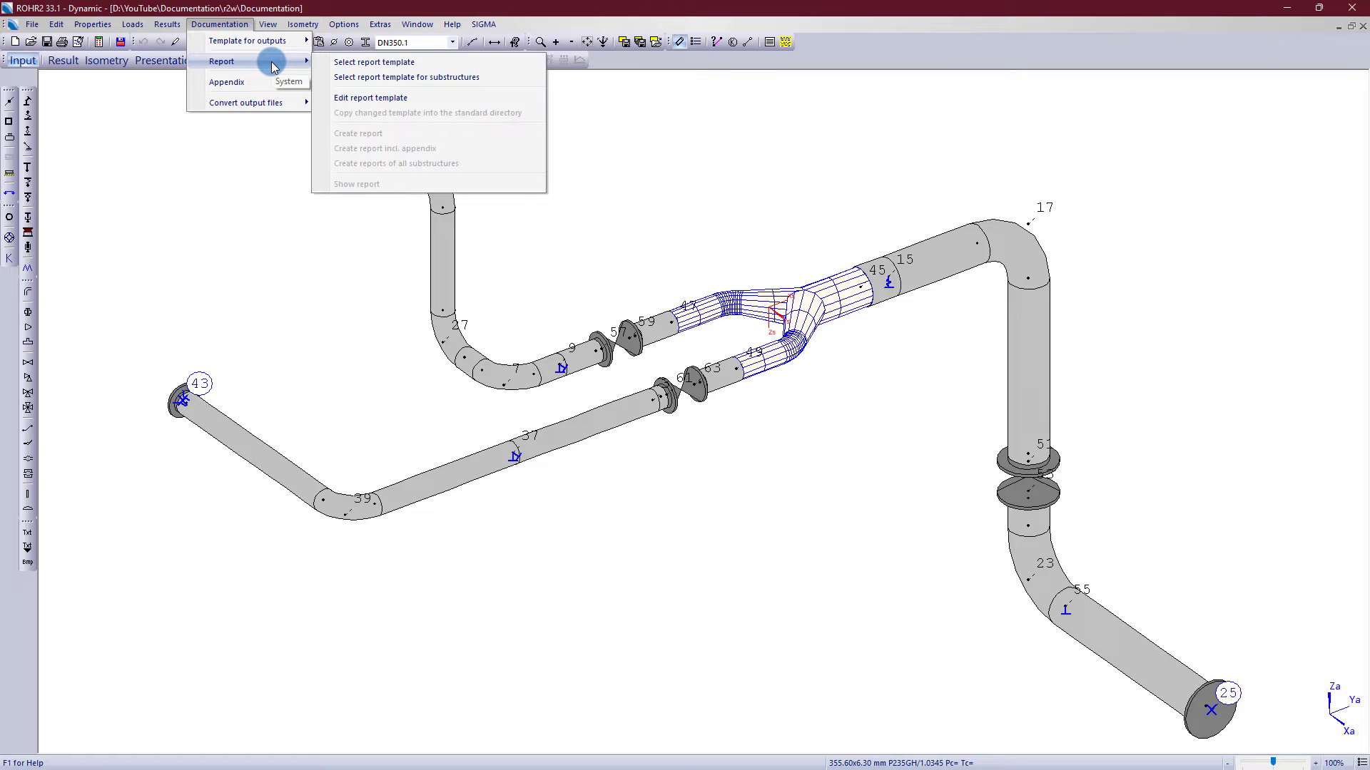
click(325, 64)
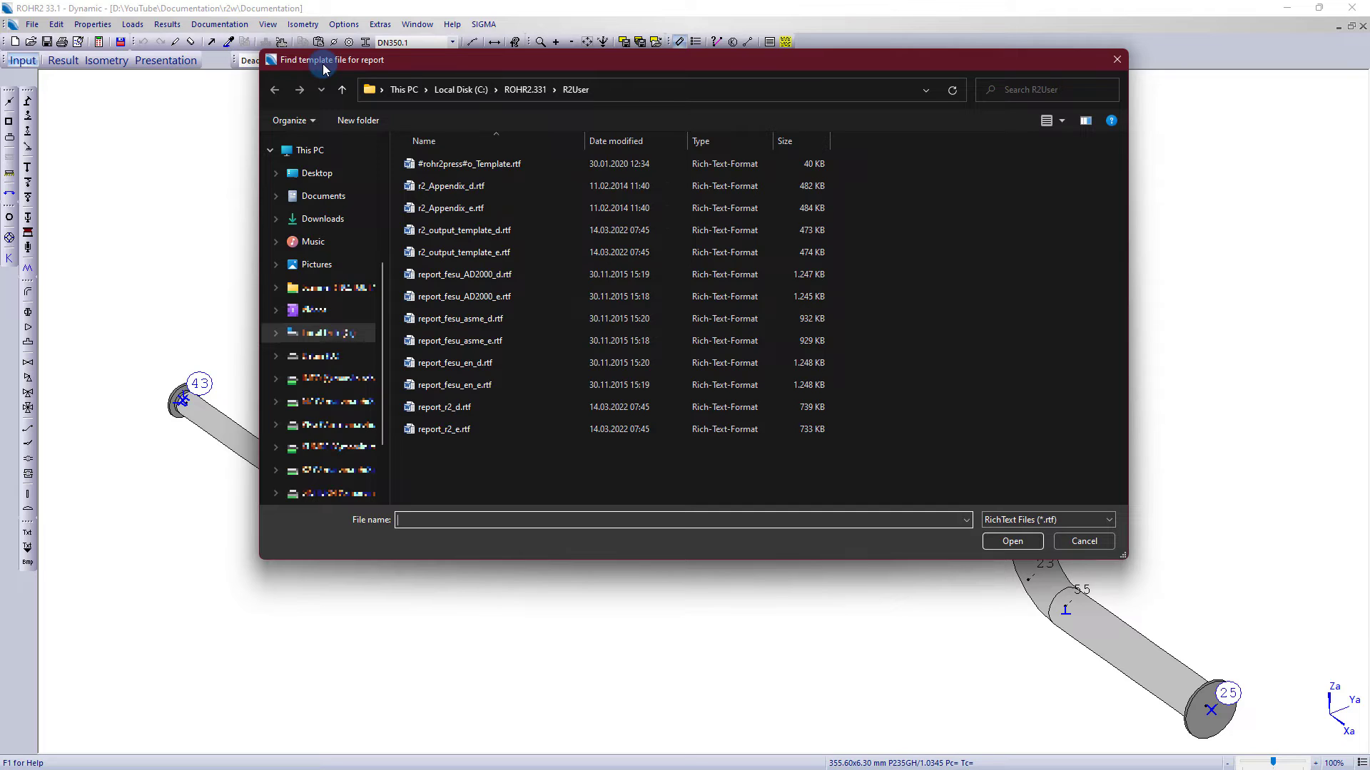
click(441, 430)
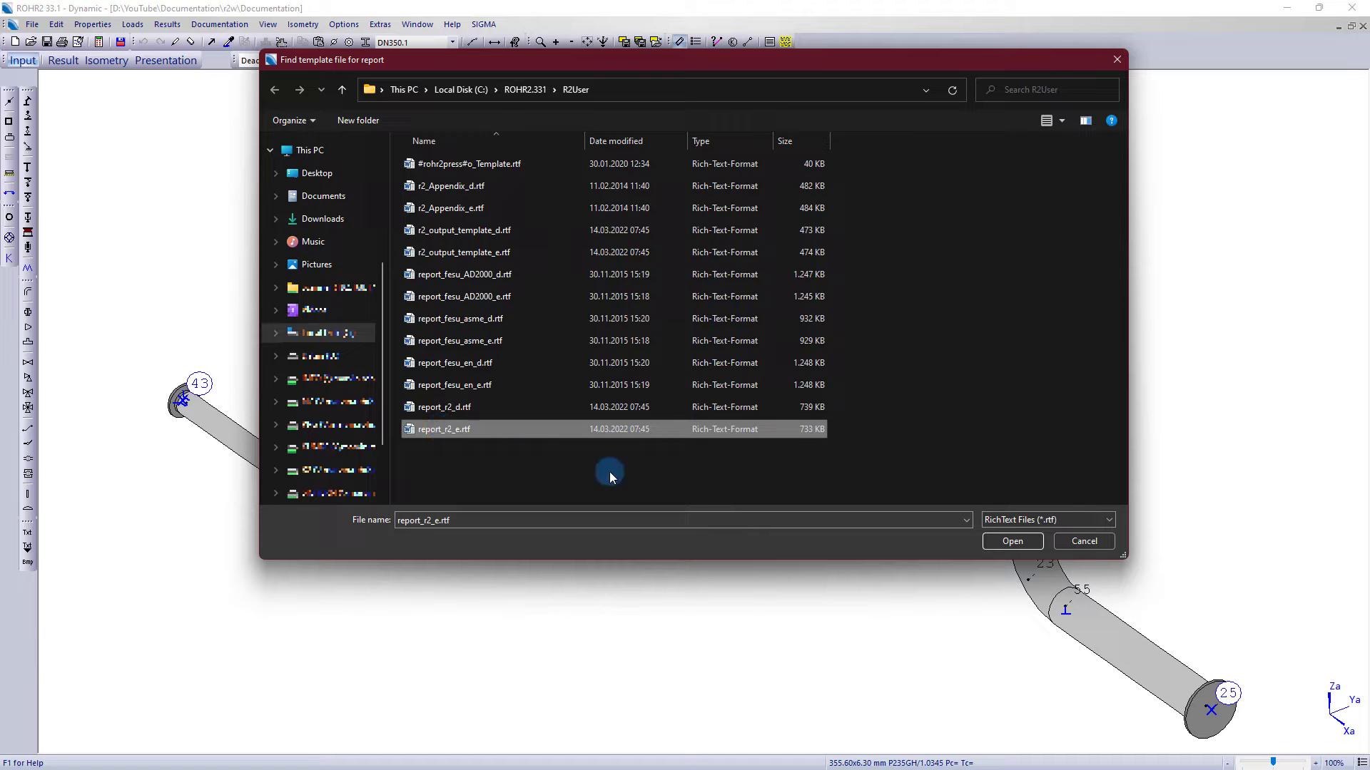
click(1011, 541)
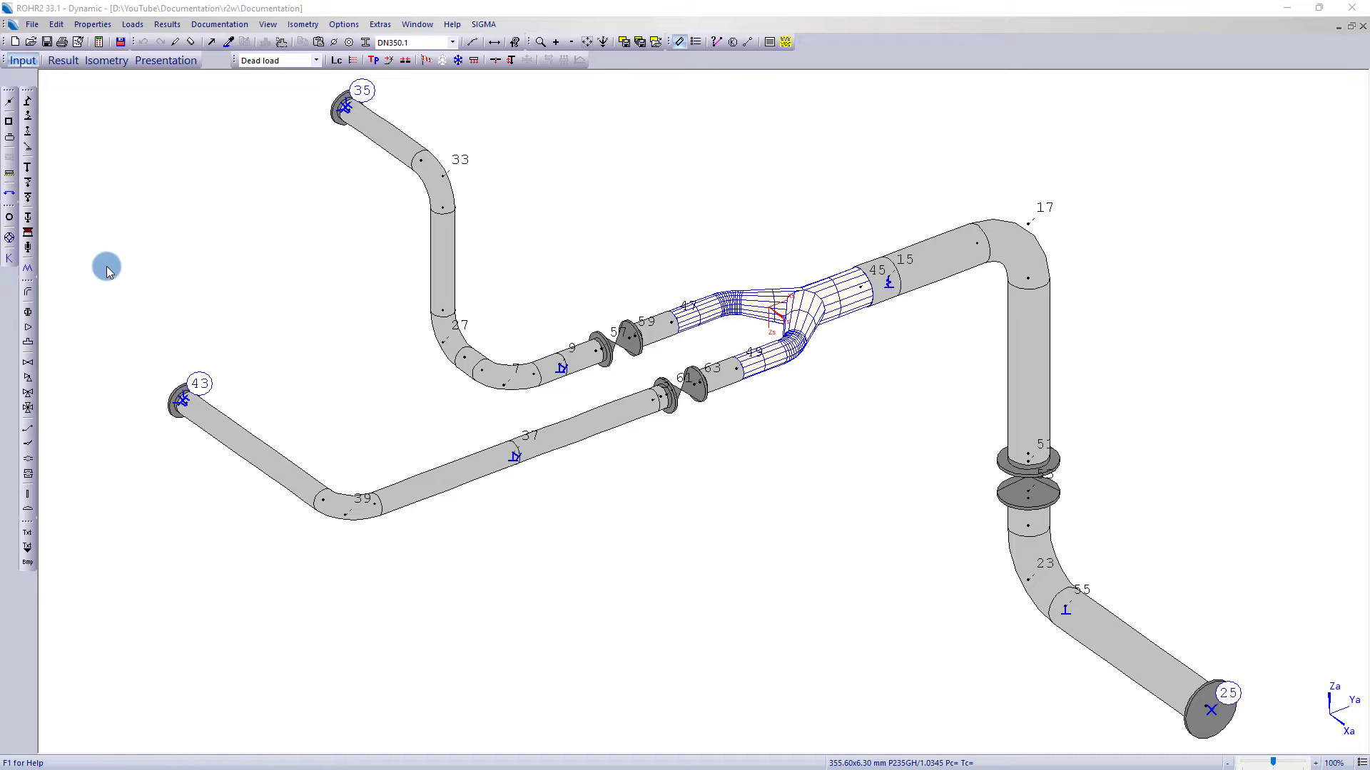
Show the project directory and check the R2DOC folder for the project's copy of the report template.
click(121, 42)
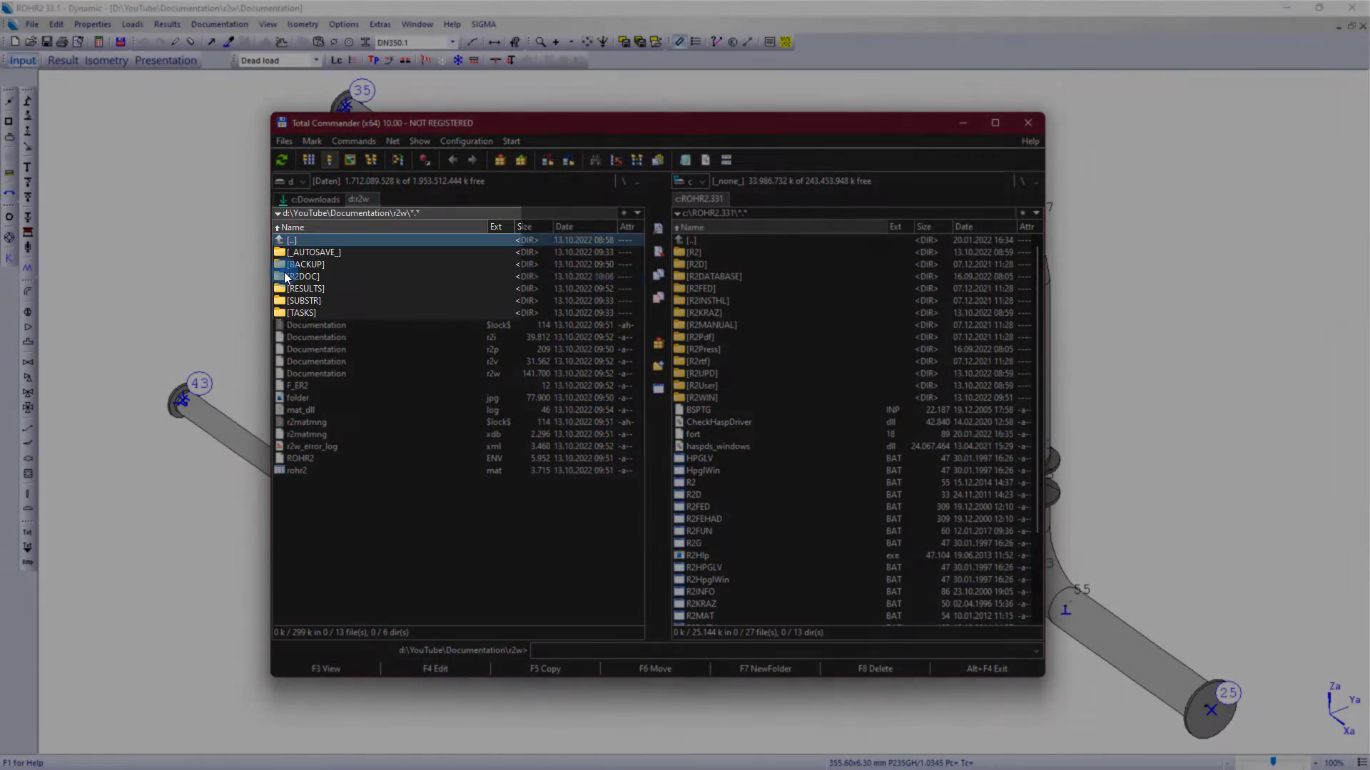
double_click(286, 277)
click(294, 259)
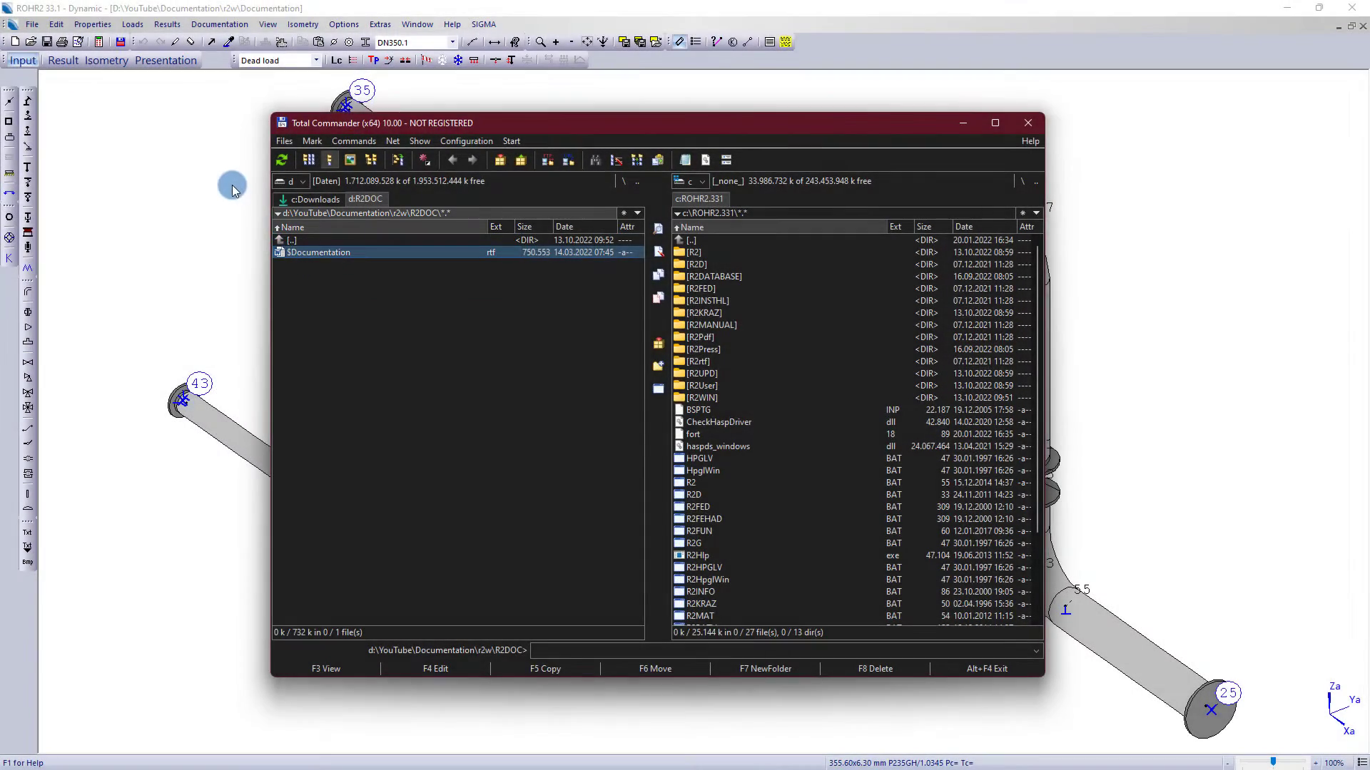
click(233, 188)
Create the report from the selected template, without the appendix, and look over its cover page.
click(220, 25)
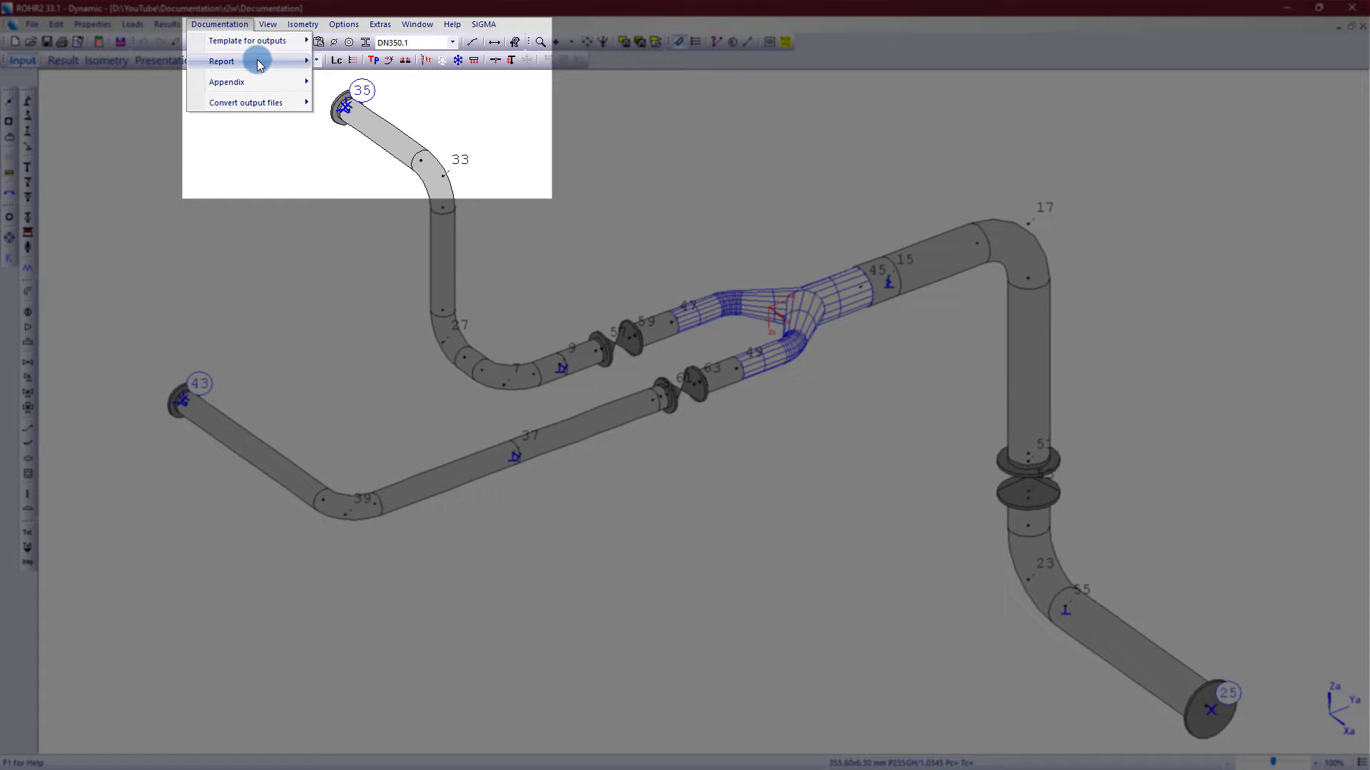
mouse_move(259, 60)
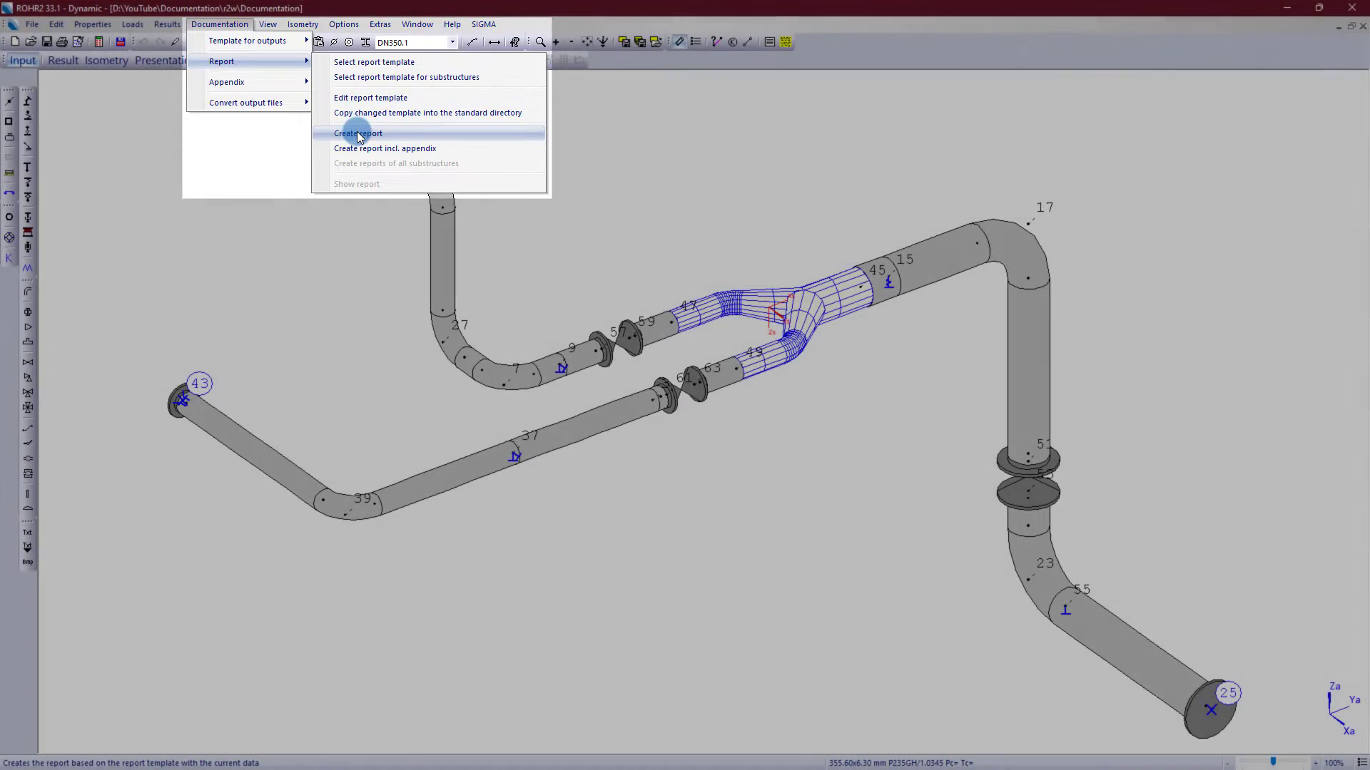
click(357, 133)
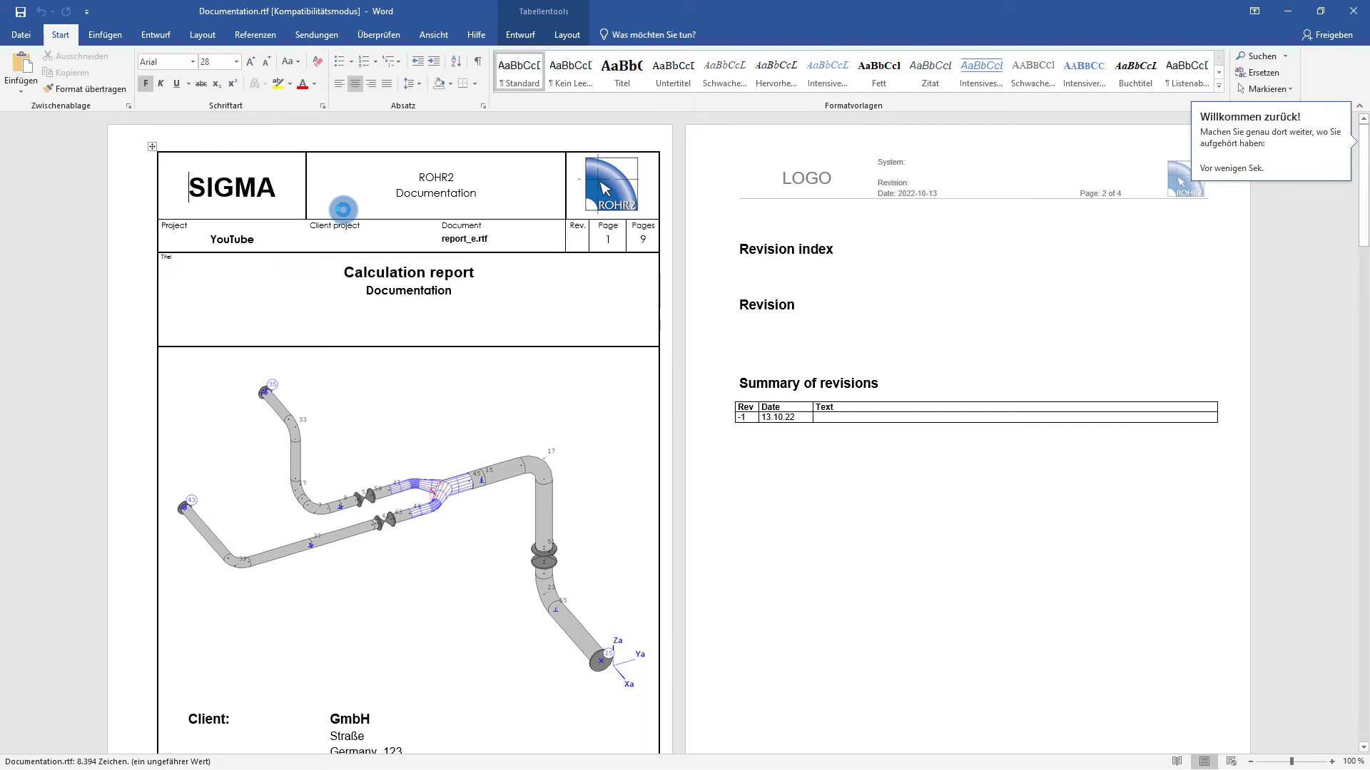
click(355, 239)
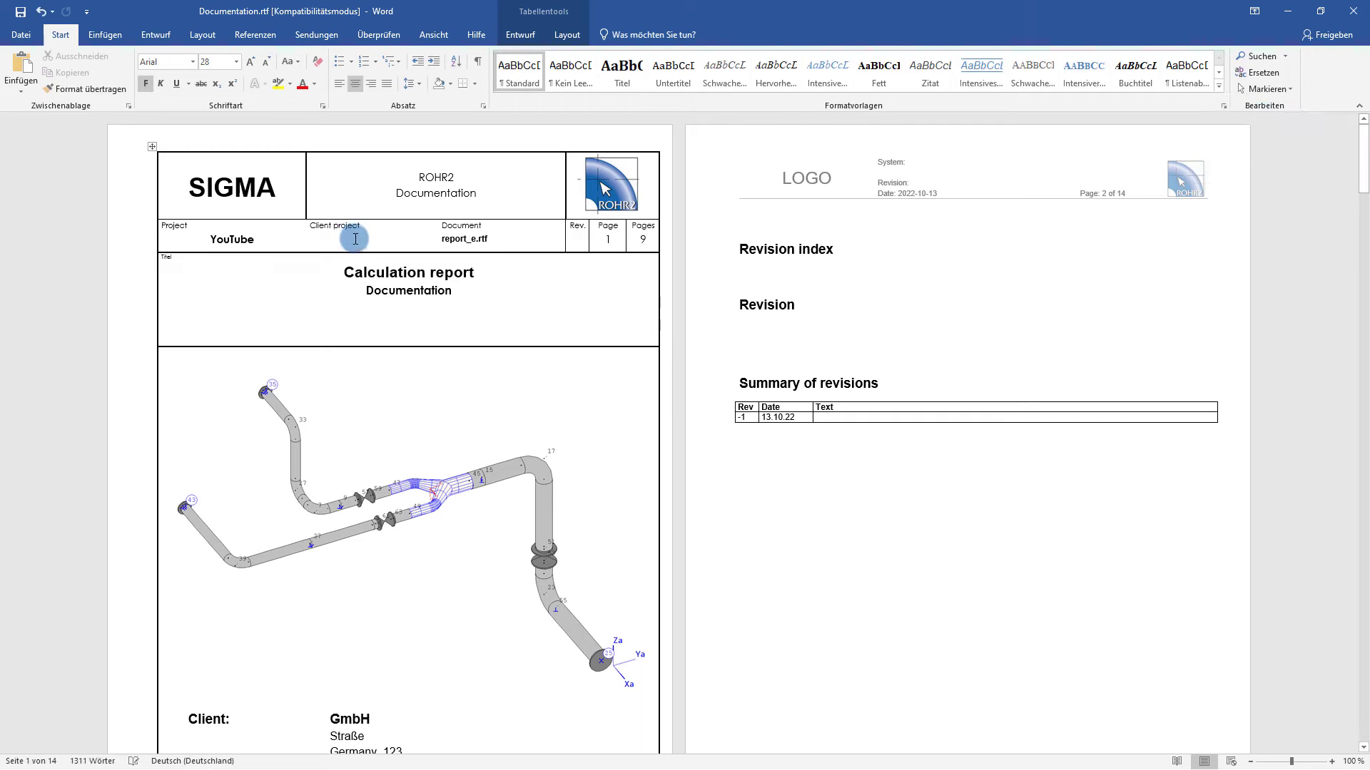
scroll(357, 243, down, 3)
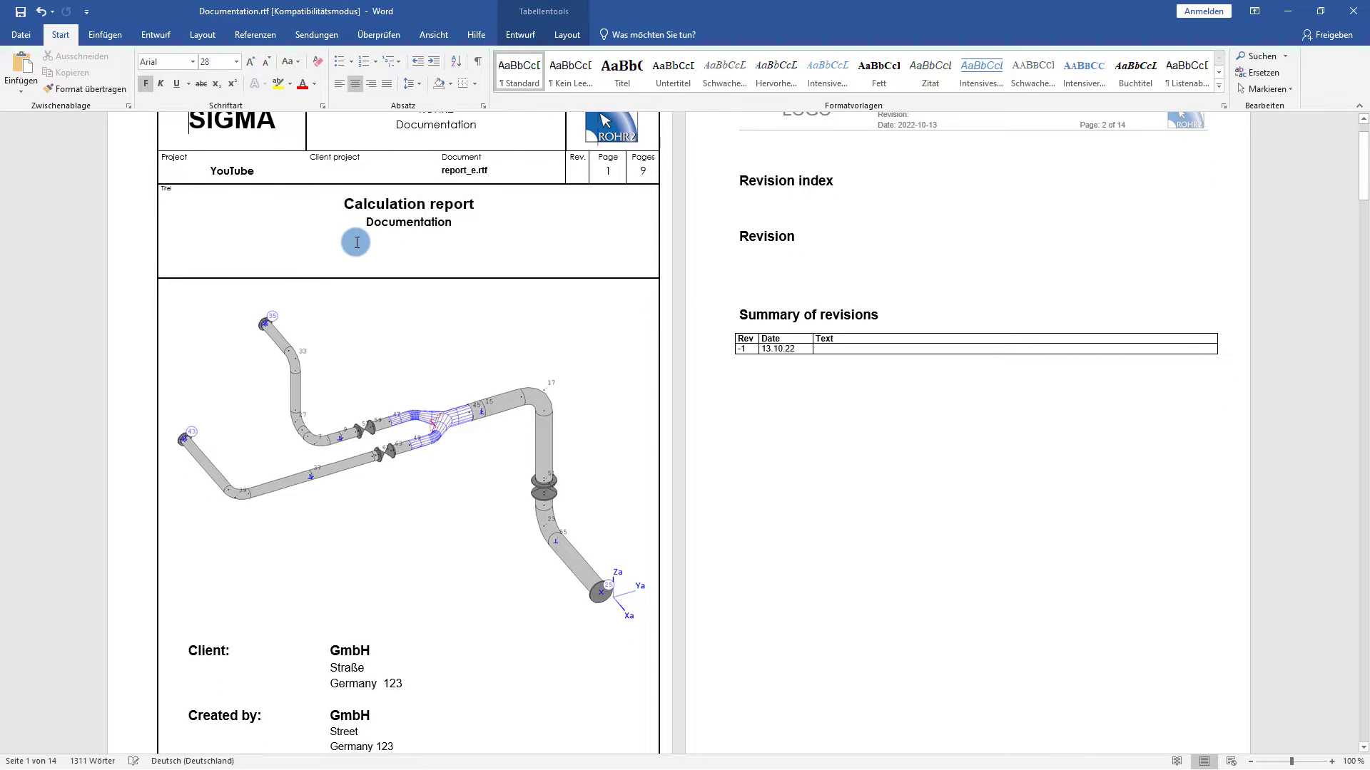
scroll(357, 242, down, 2)
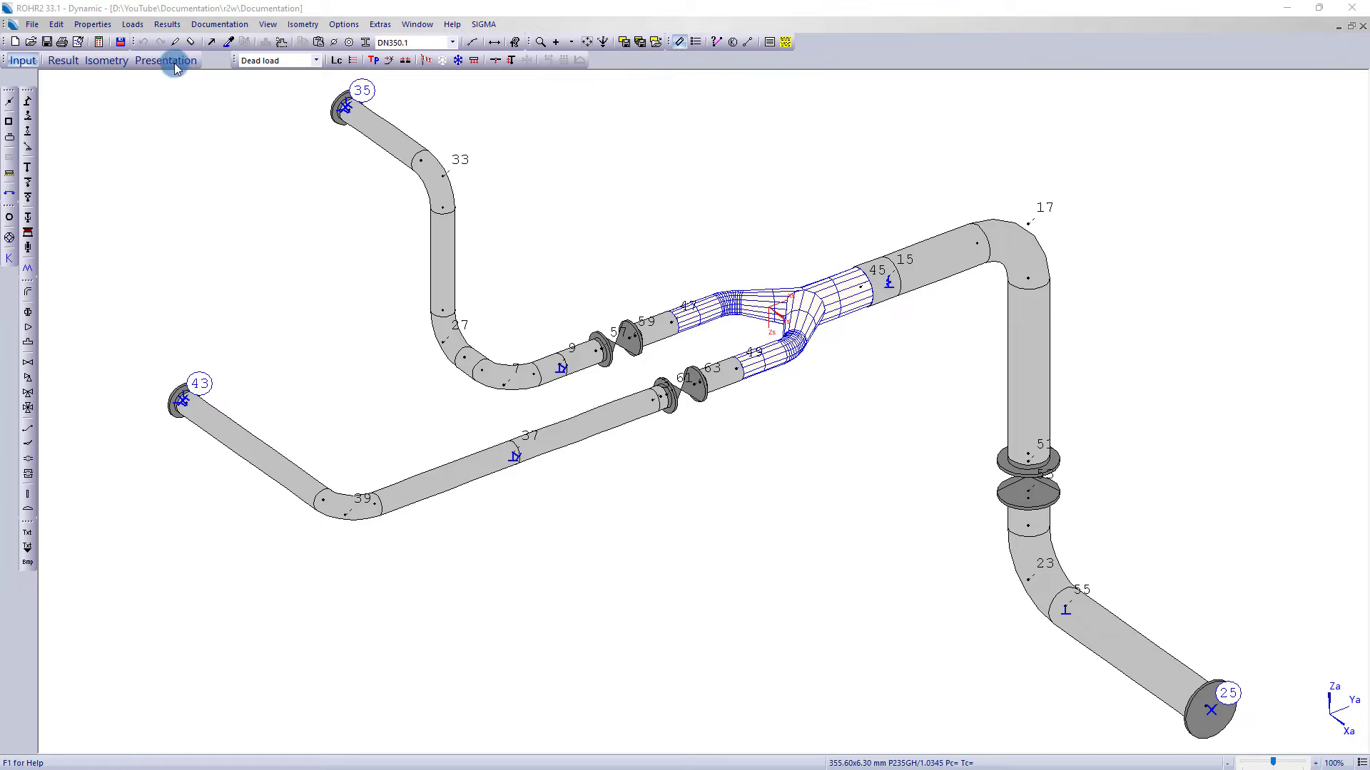
Examine the template and the generated report files in the R2DOC folder of the project directory.
click(122, 44)
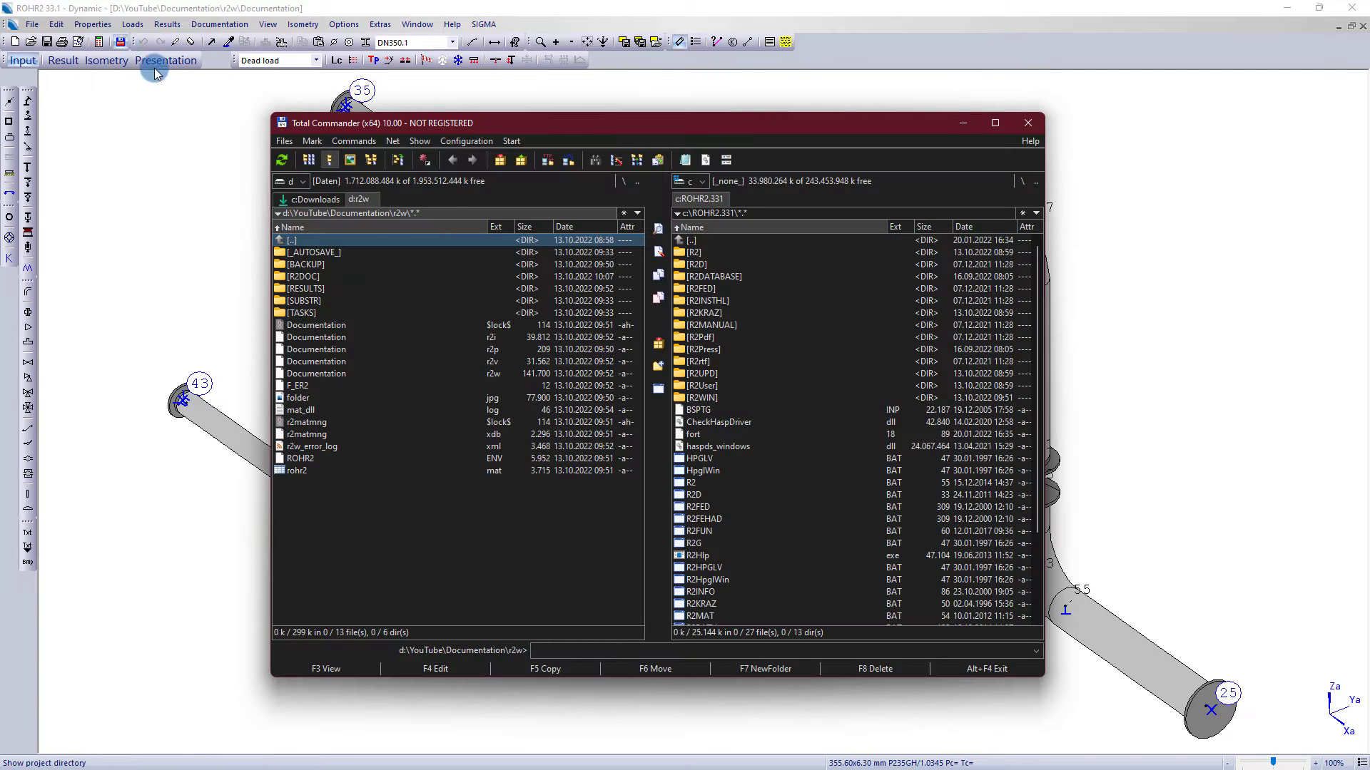
double_click(293, 277)
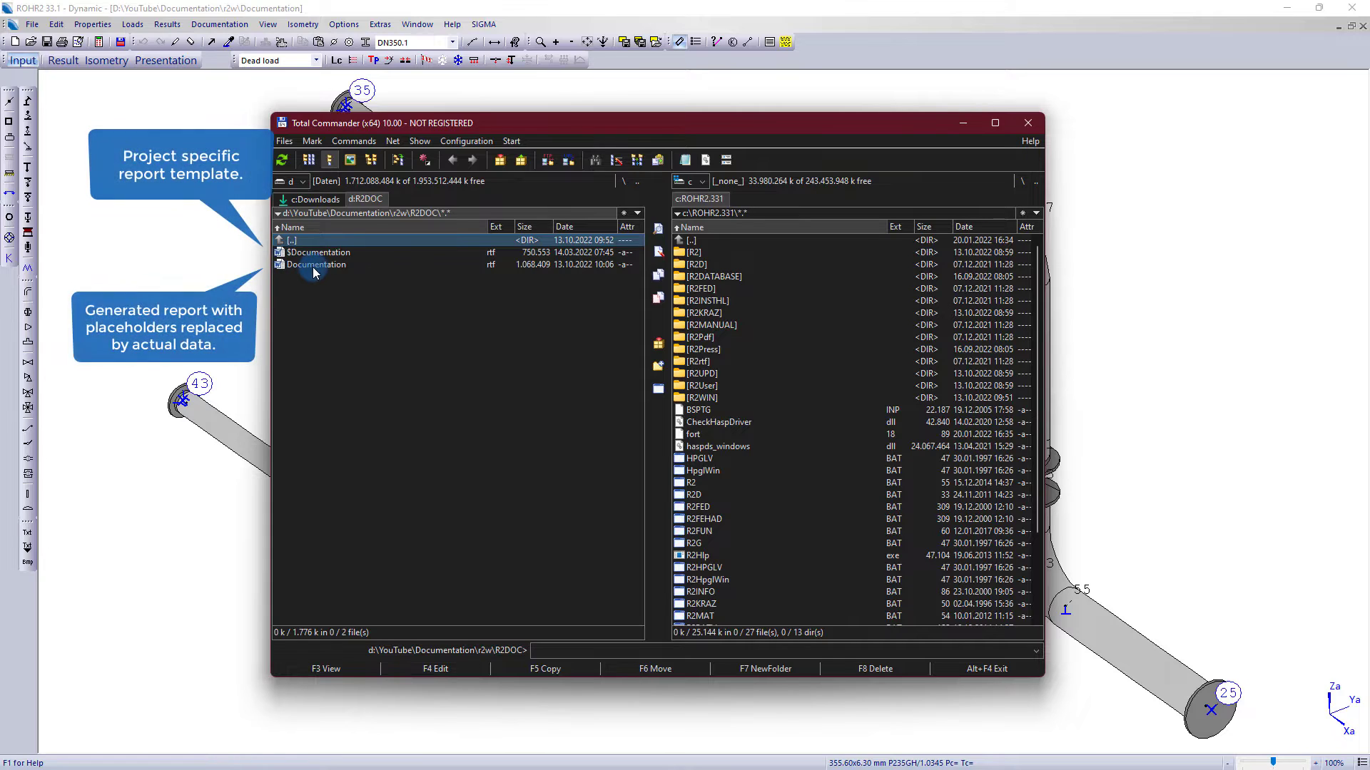
click(314, 271)
click(318, 254)
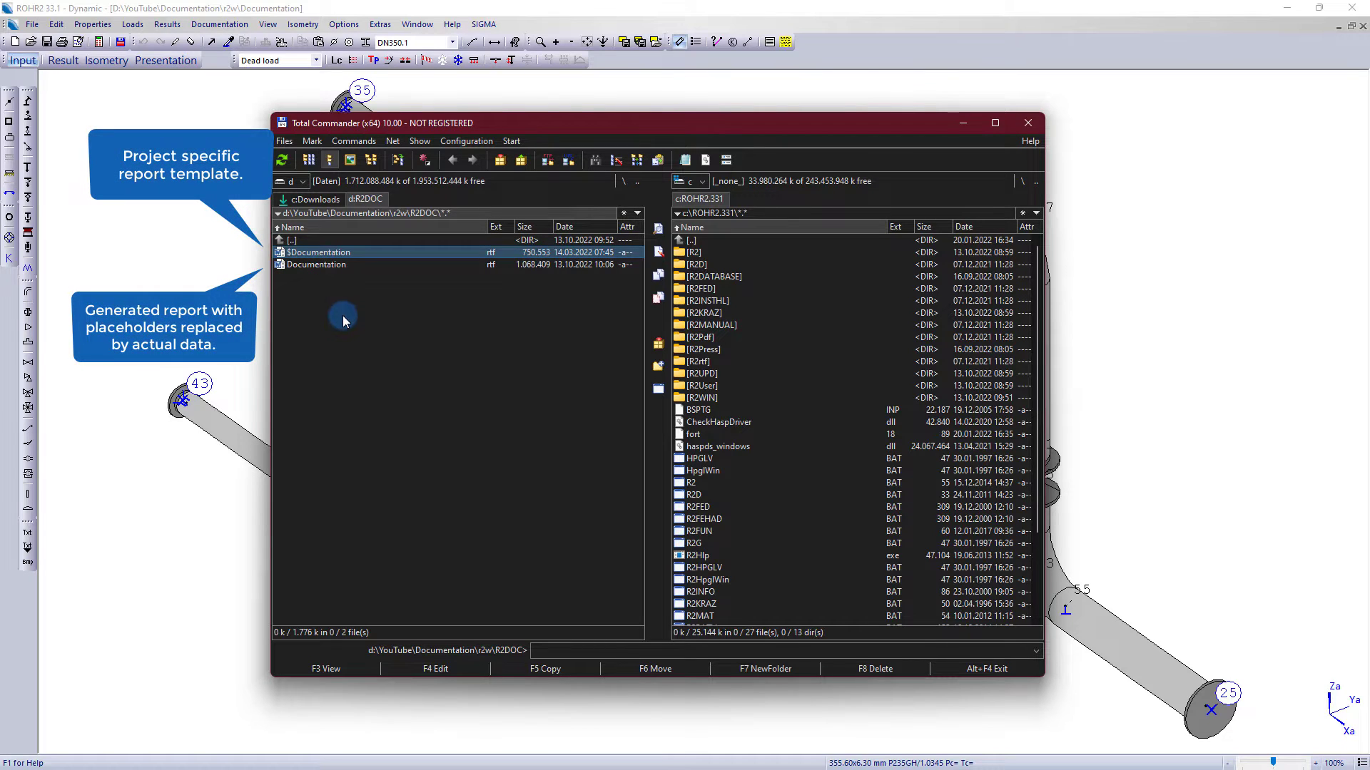
click(217, 267)
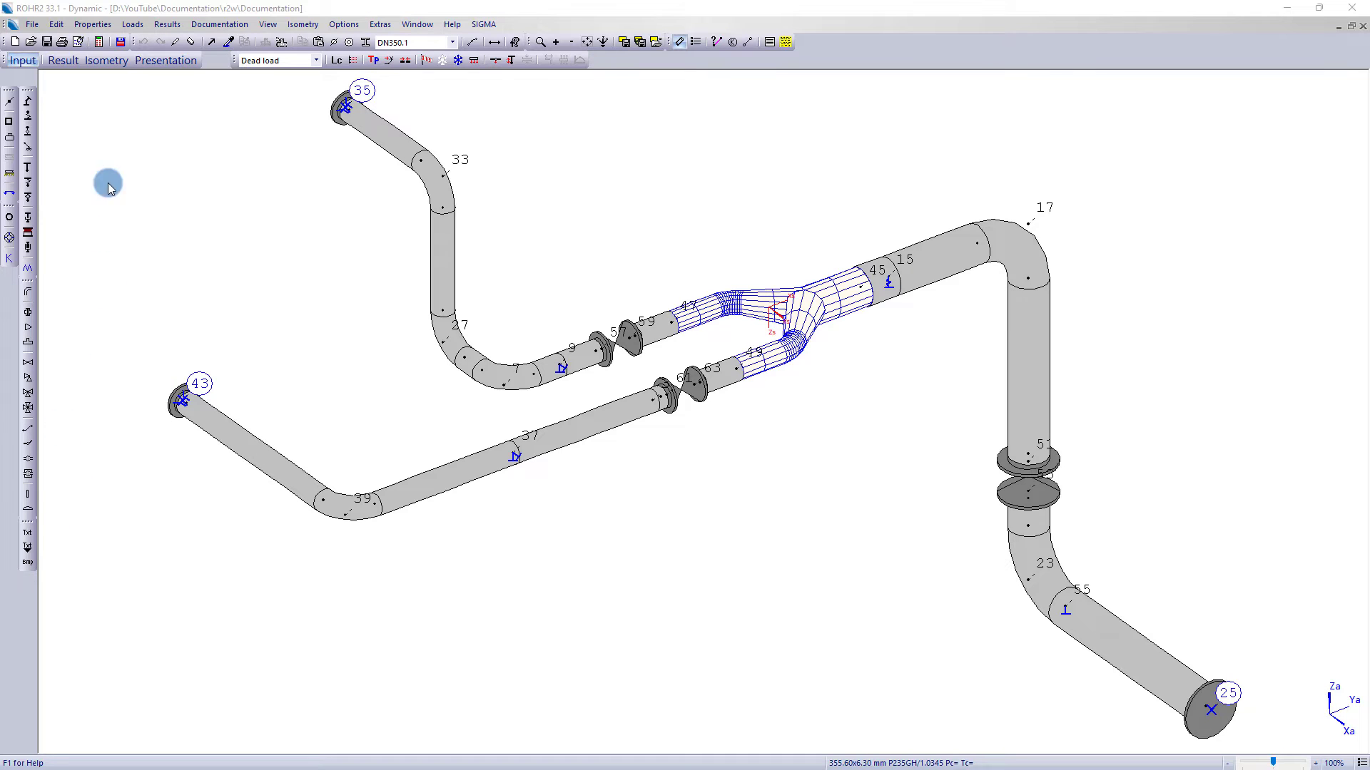
Open the template $Documentation.rtf and the generated Documentation.rtf from the project's R2DOC folder side by side in Word.
click(122, 42)
click(319, 286)
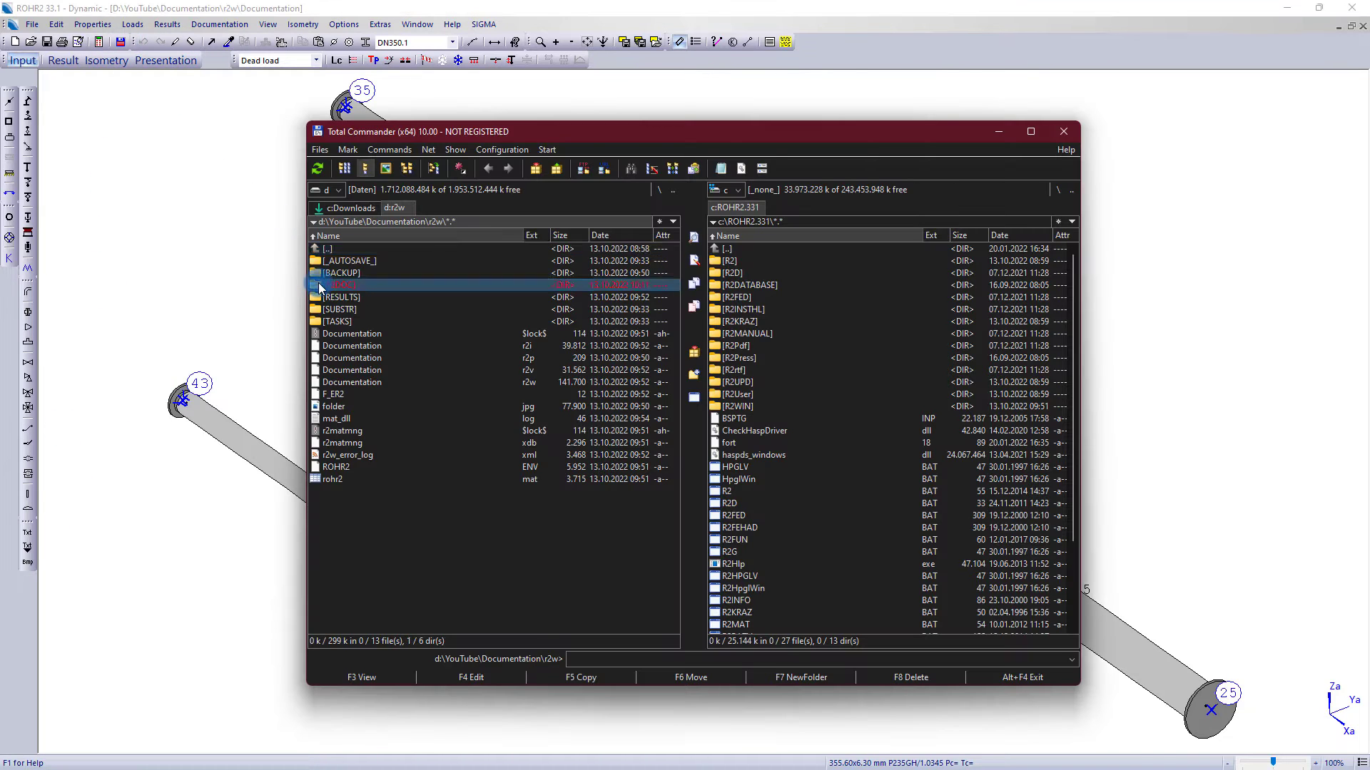
double_click(319, 286)
double_click(319, 261)
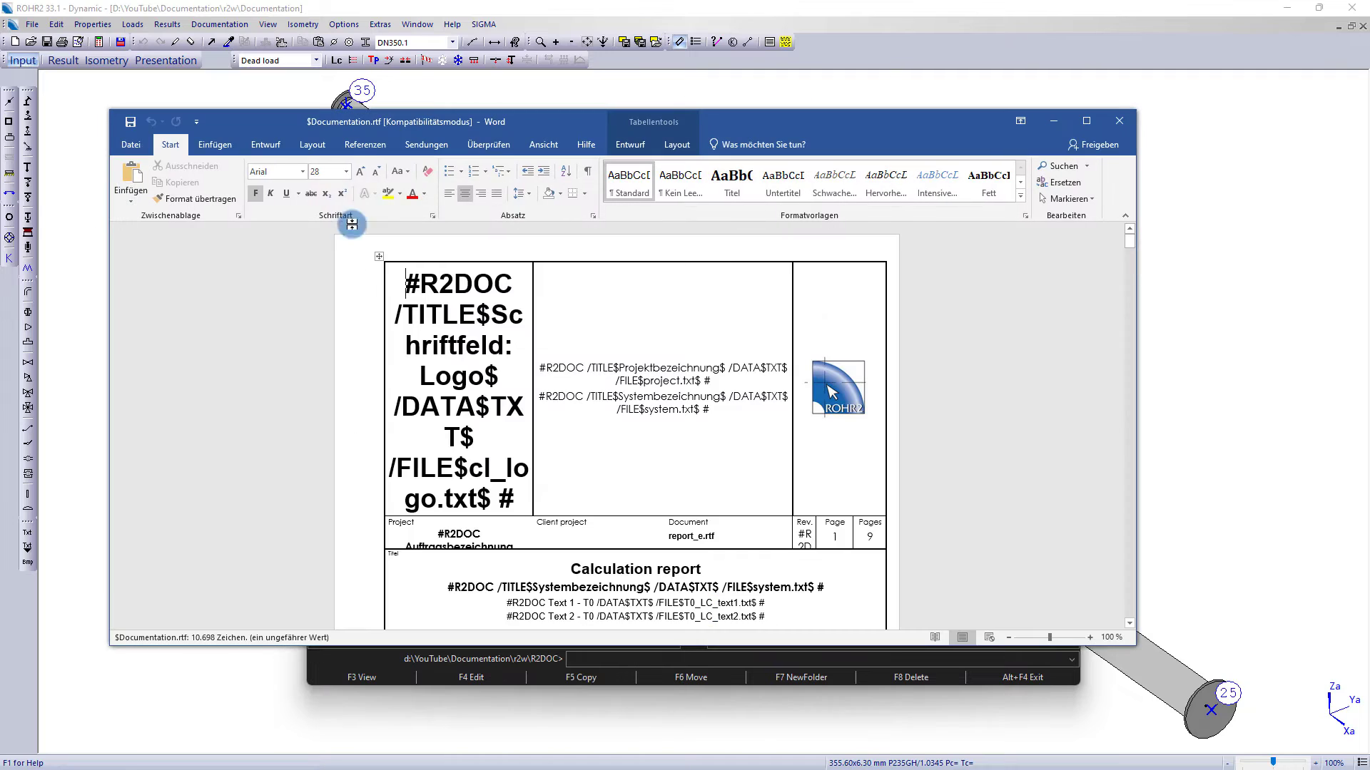
key(super+Right)
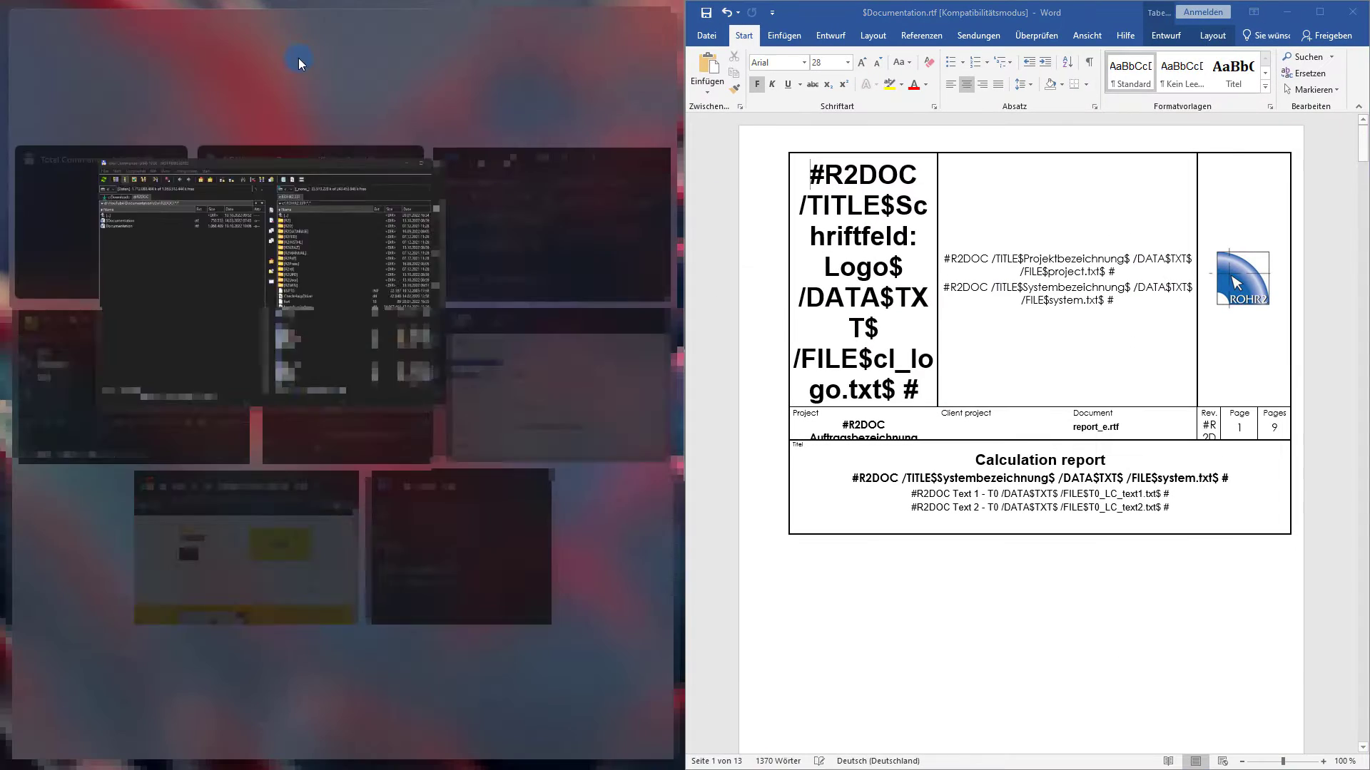
click(123, 221)
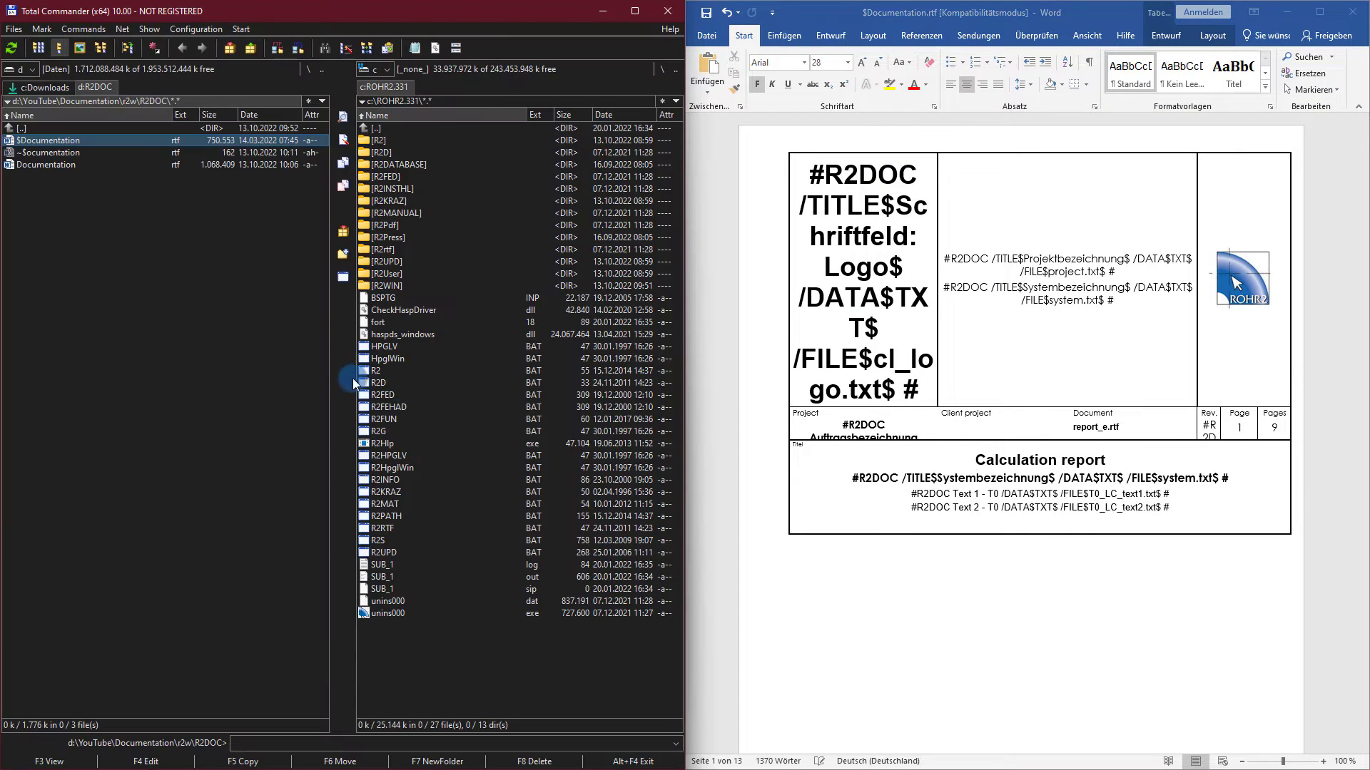
double_click(72, 166)
key(super+Left)
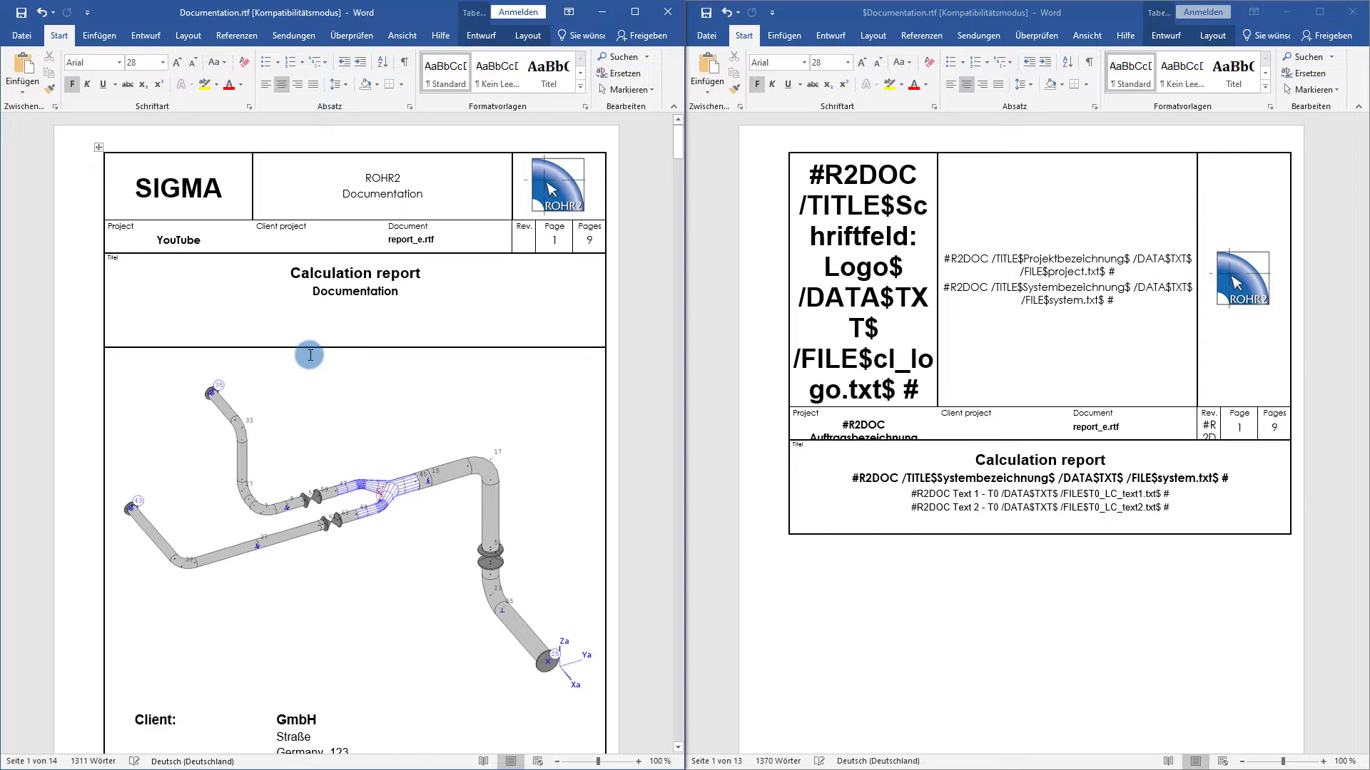
Compare the system name below the Calculation report title with its #R2DOC system.txt placeholder in the template.
drag(316, 293, 390, 294)
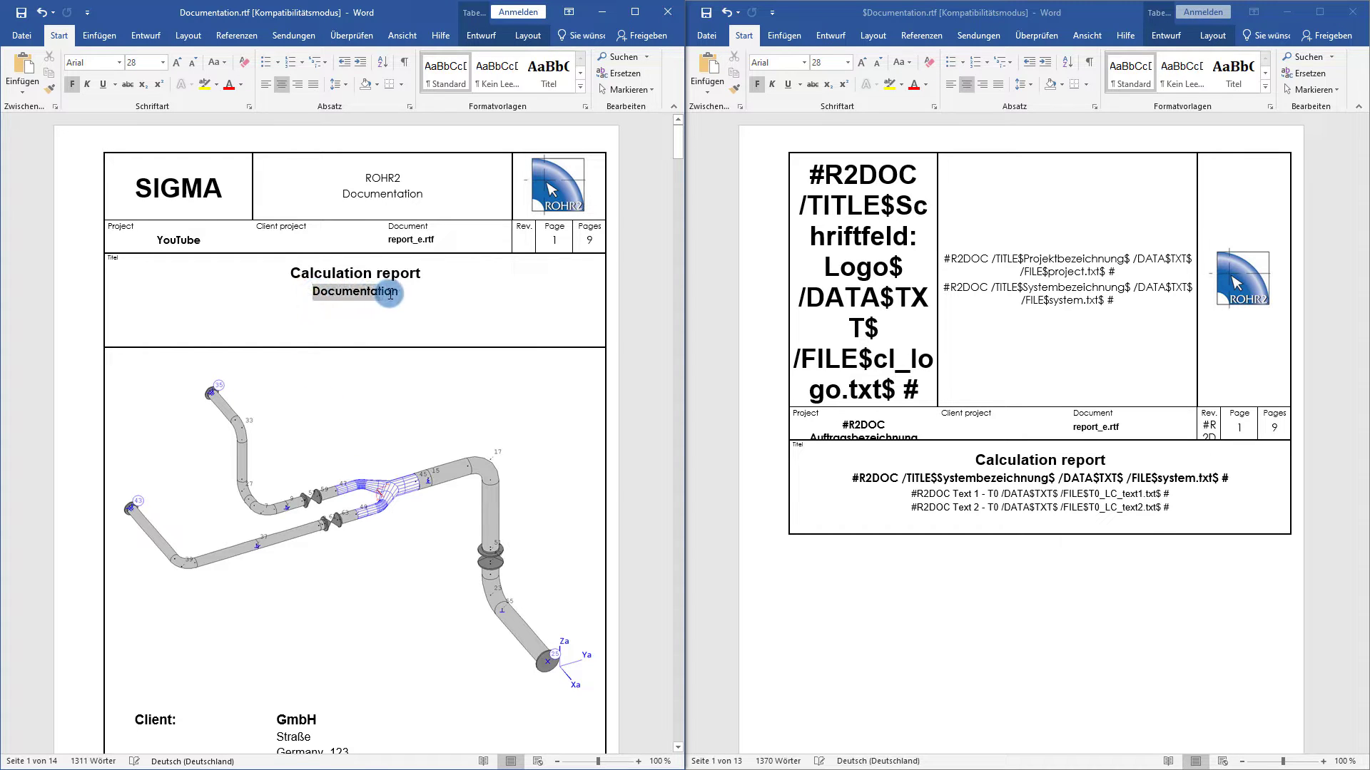
click(853, 477)
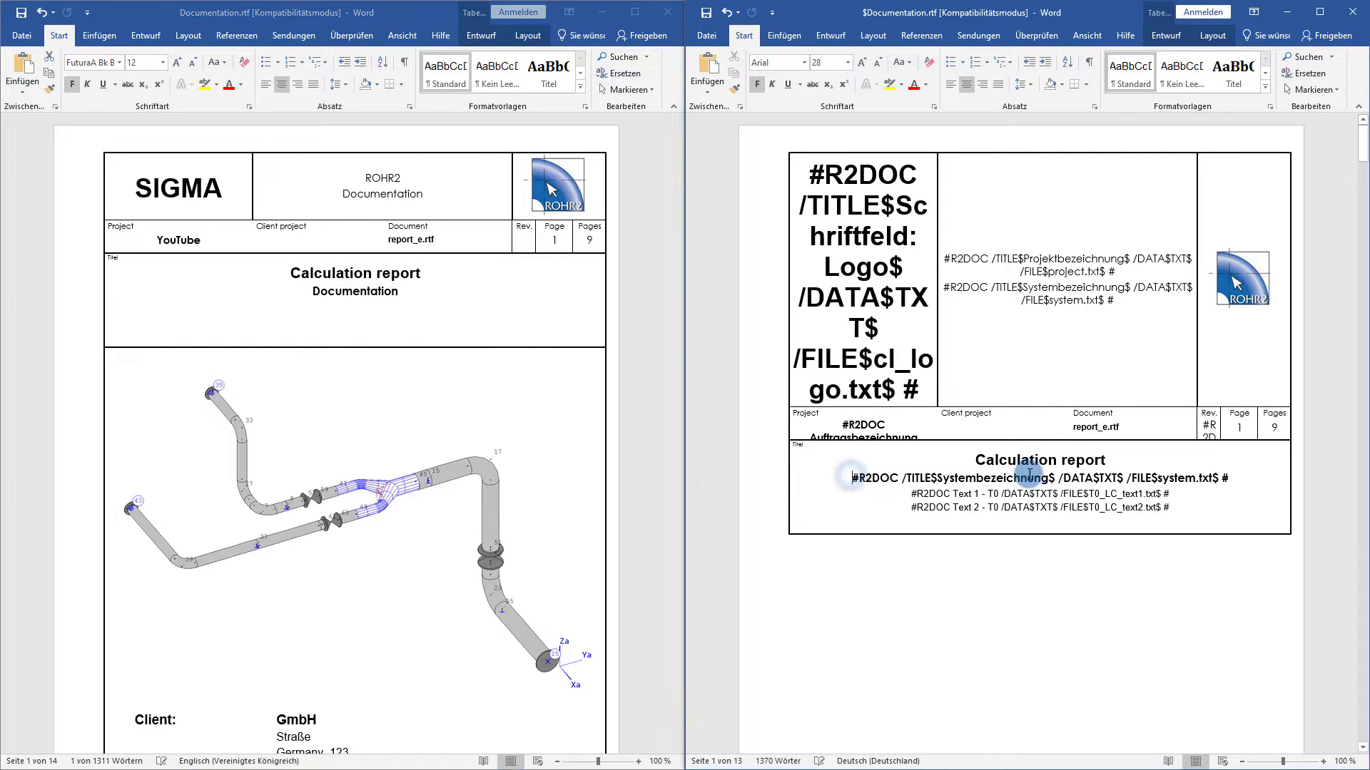
drag(853, 478, 1203, 476)
Compare the pipeline picture in the System description chapter with its _TotalSystem_Lines_view.emf placeholder in the template.
scroll(1262, 271, down, 20)
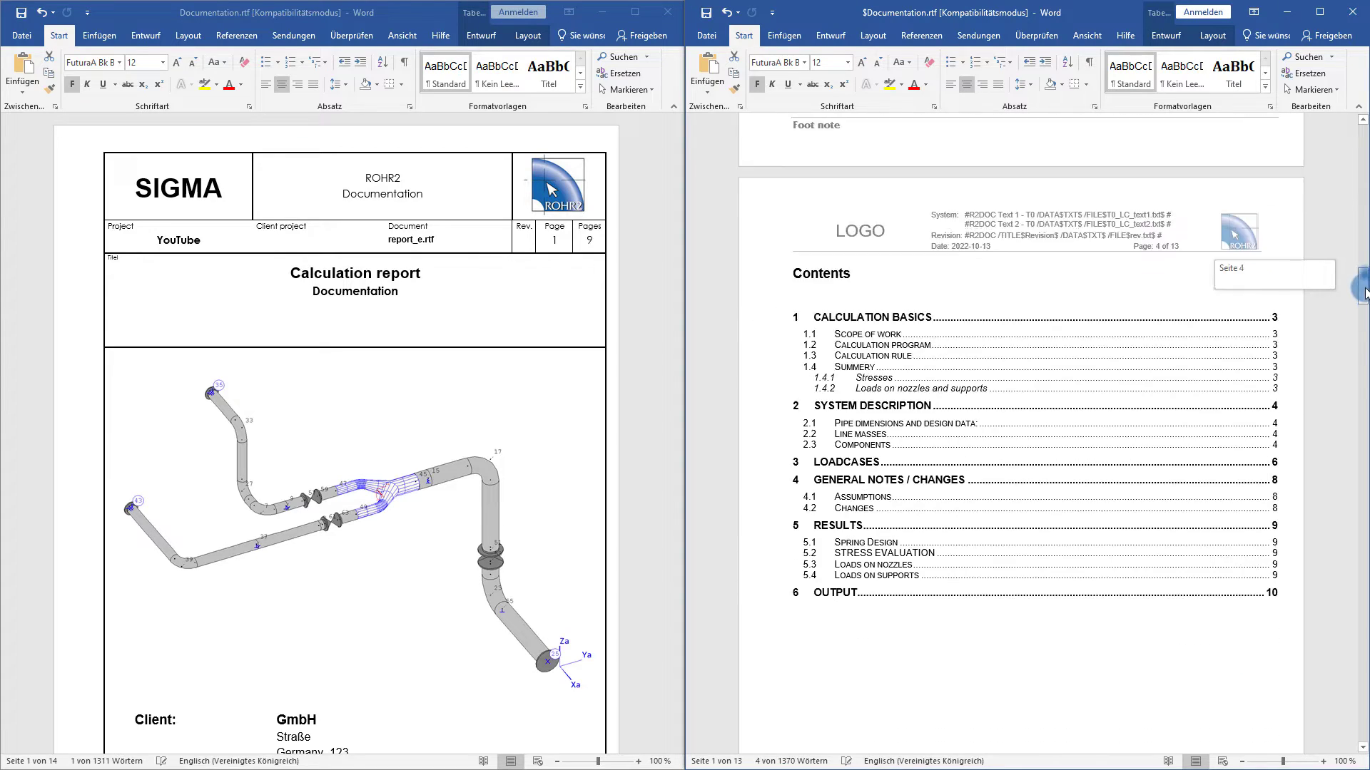
drag(678, 135, 677, 368)
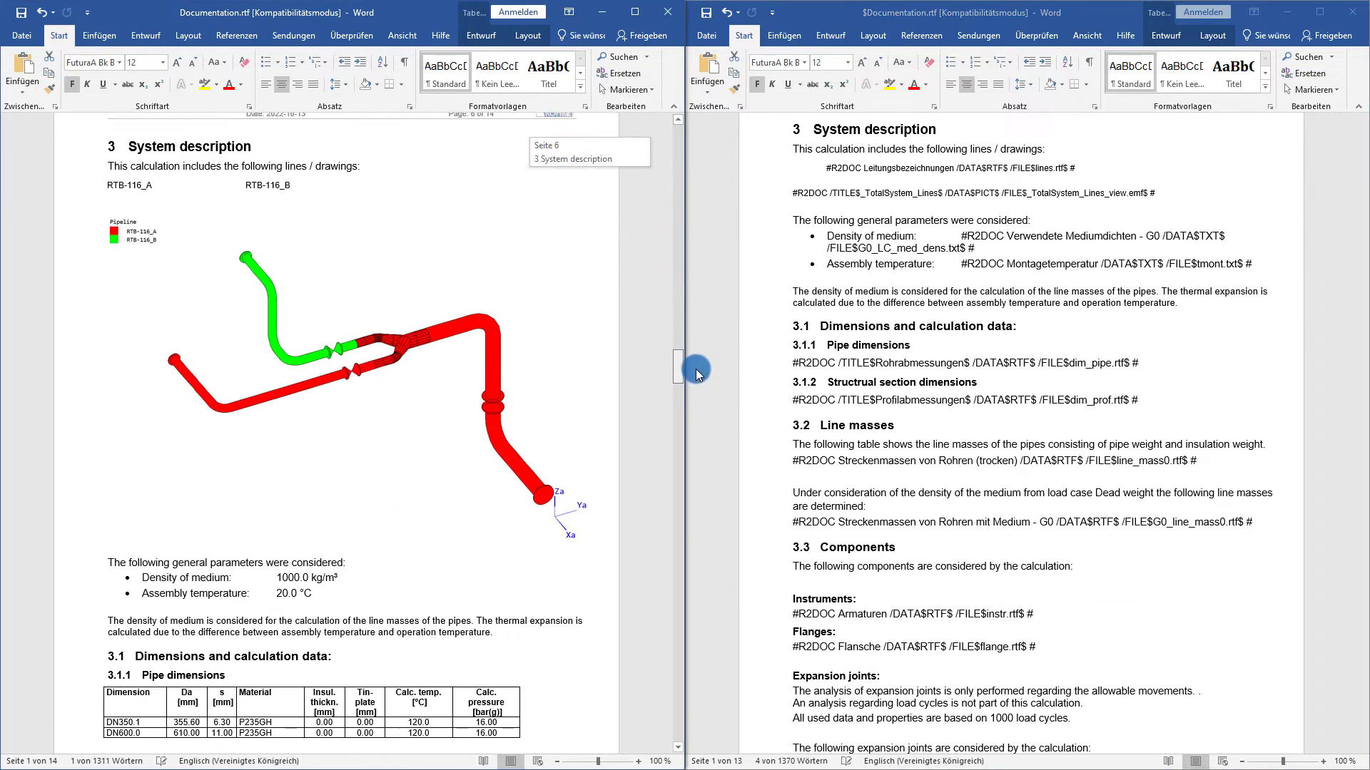
click(436, 363)
click(827, 163)
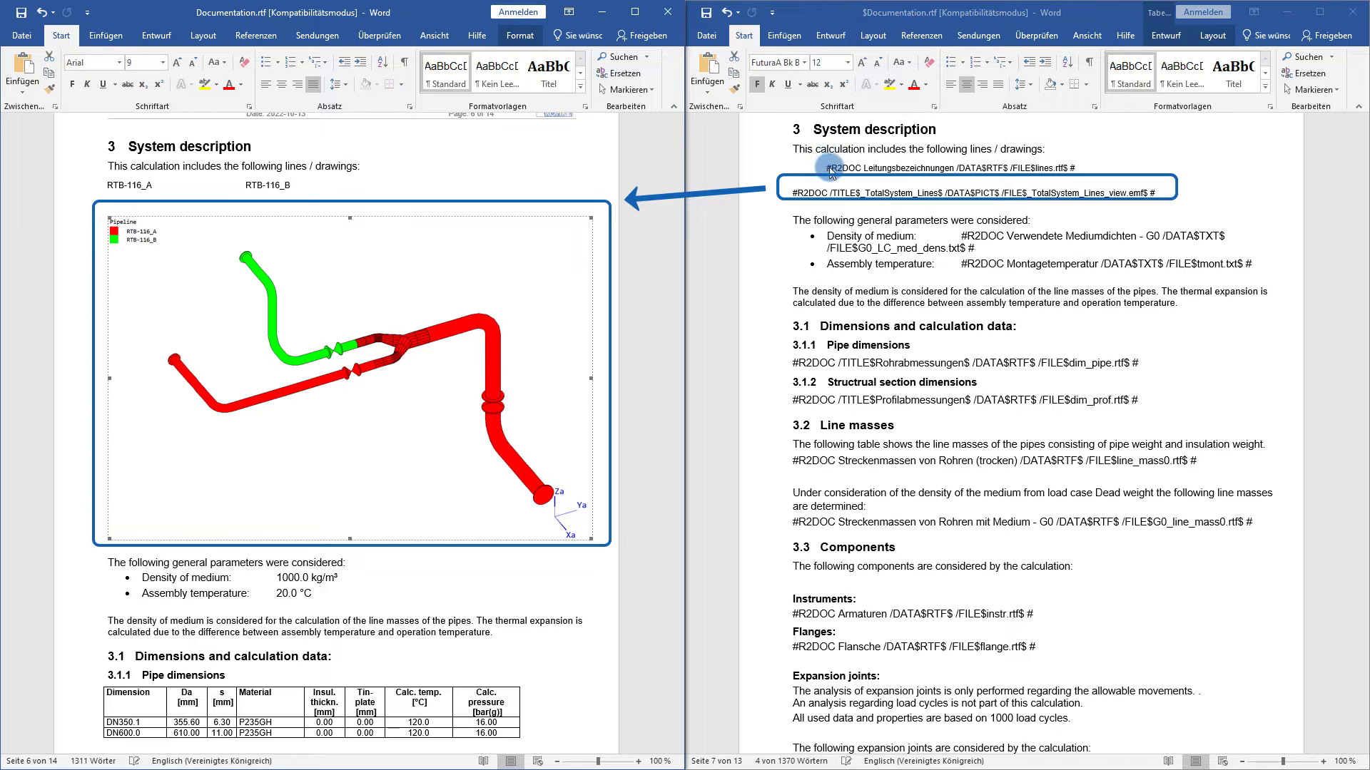
drag(1156, 193, 796, 193)
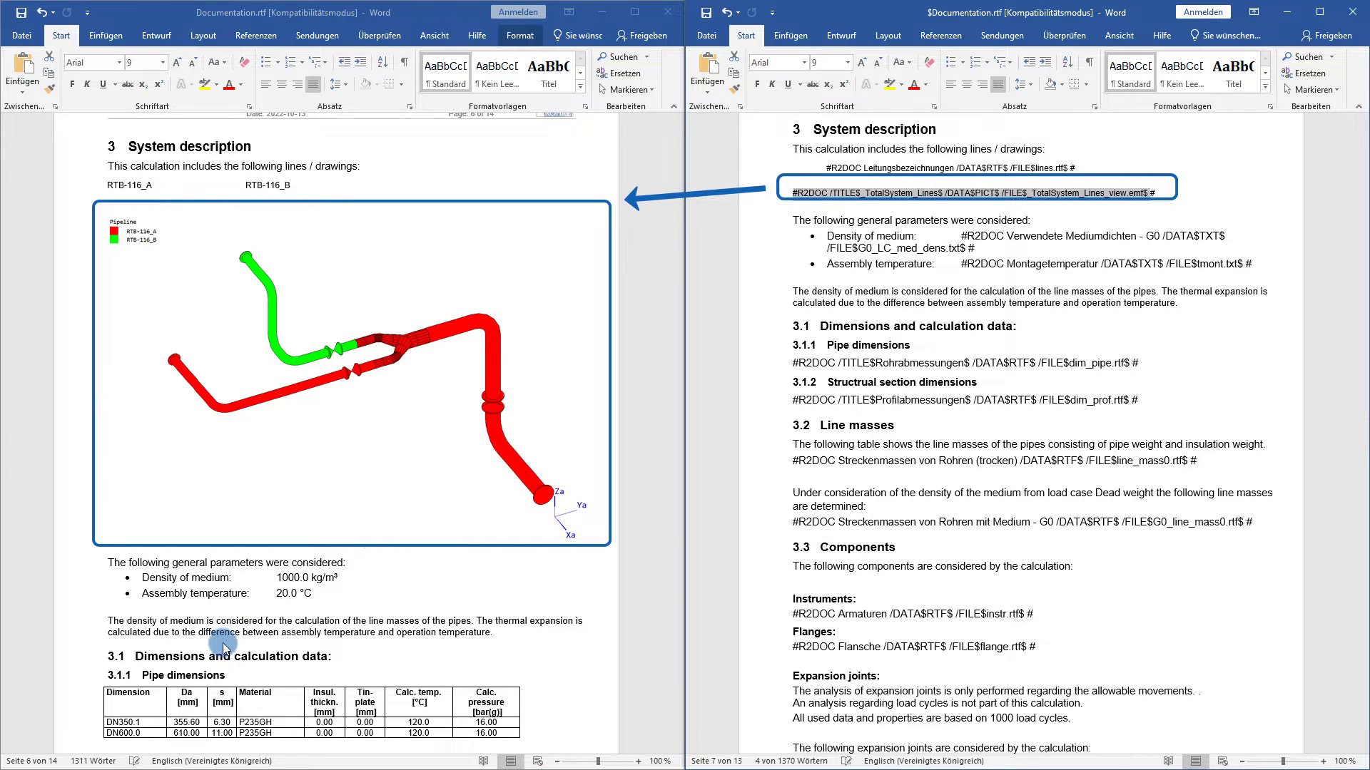
Compare the pipe dimensions table in section 3.1.1 with its dim_pipe.rtf placeholder in the template.
click(243, 701)
drag(474, 728, 137, 728)
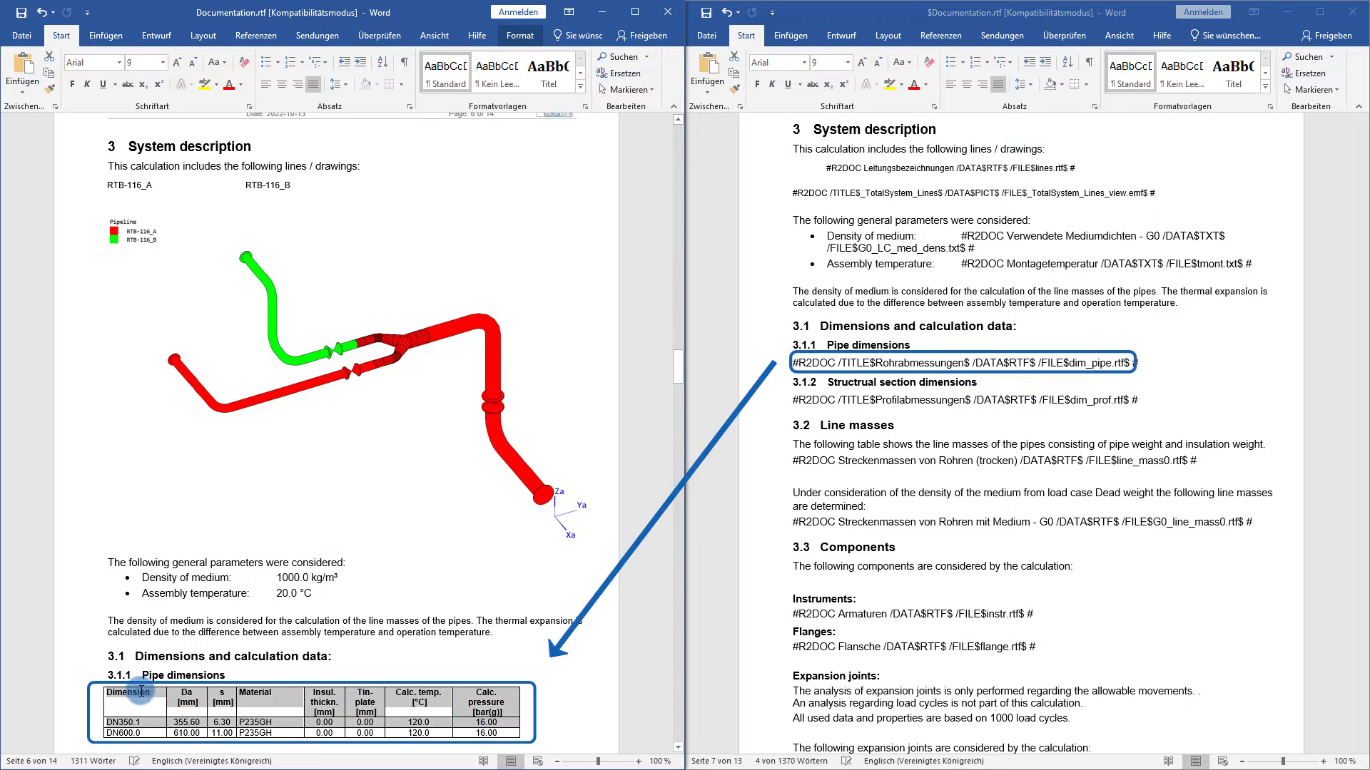
click(940, 358)
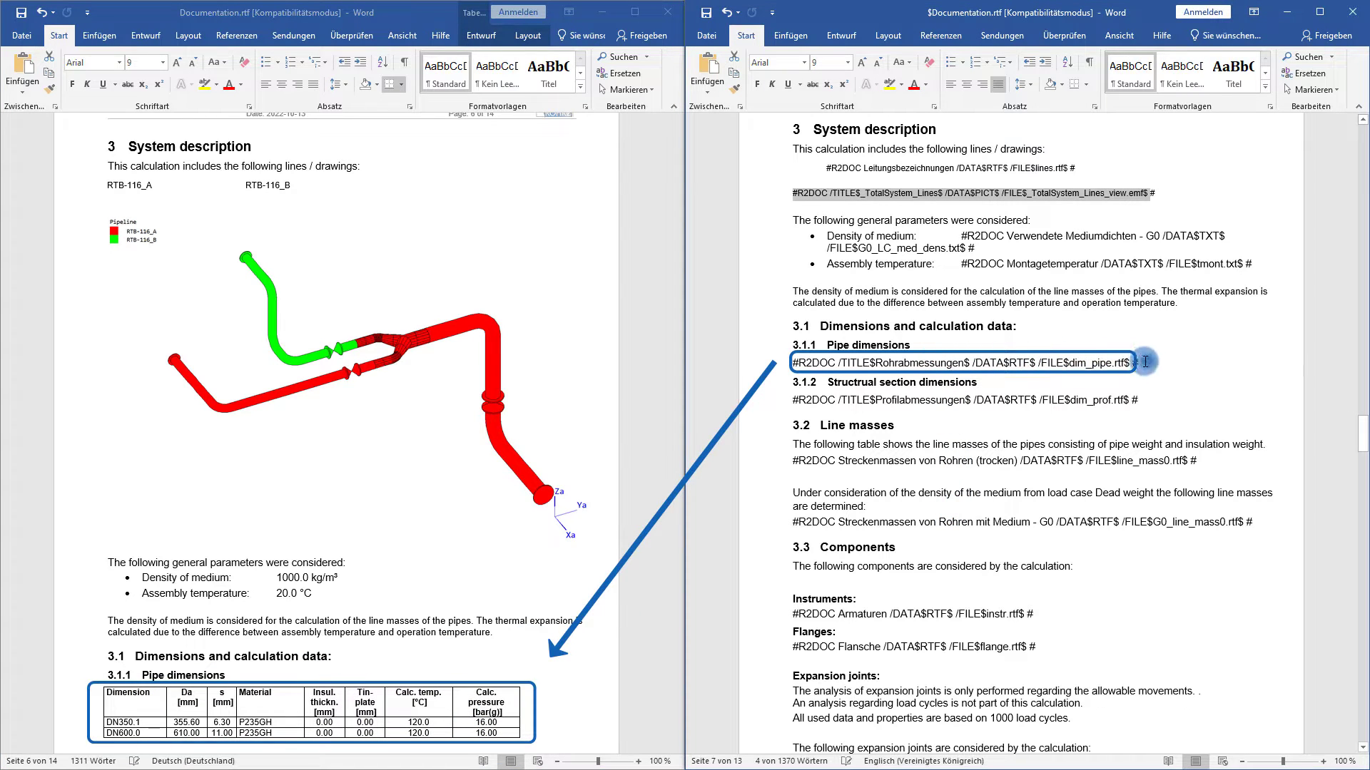
Mark the complete dim_pipe.rtf placeholder in the template, then put both Word documents aside and return to the ROHR2 model.
drag(1145, 362, 774, 374)
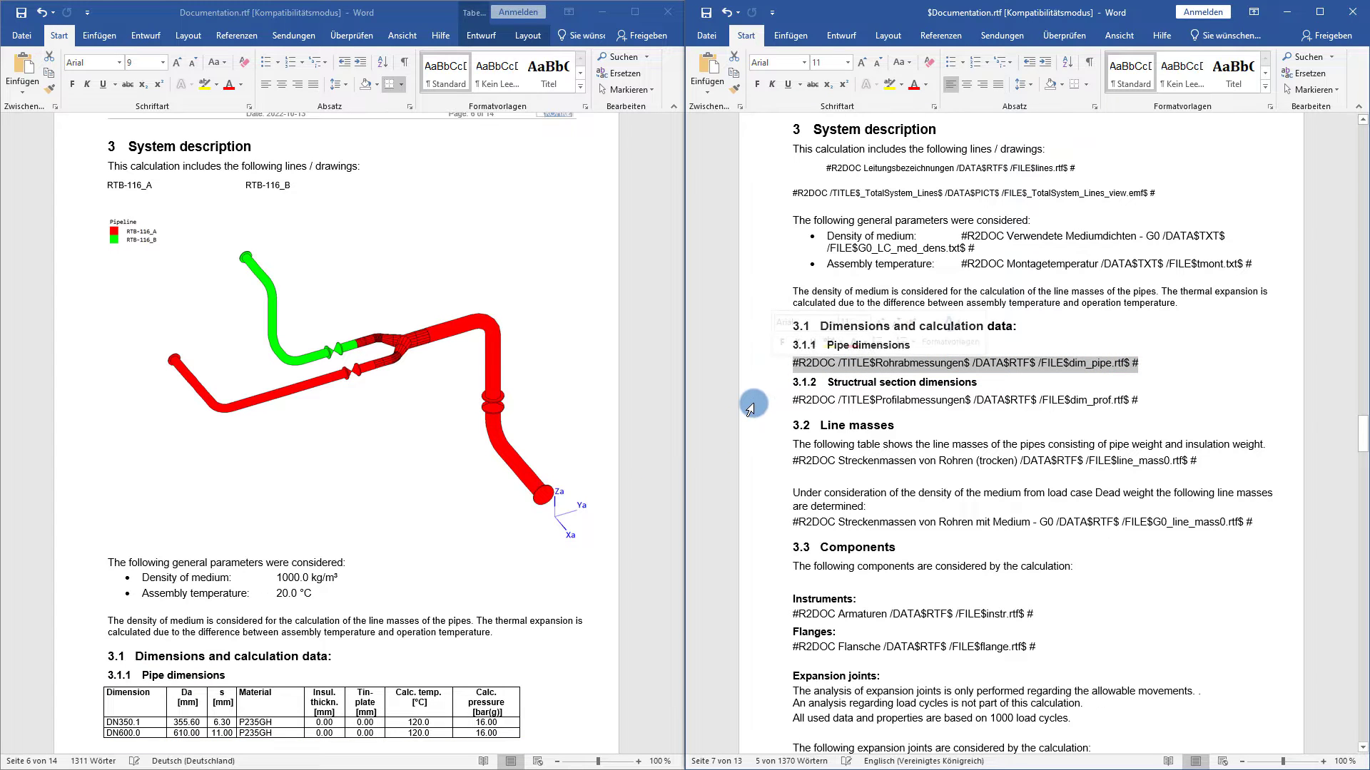
click(601, 12)
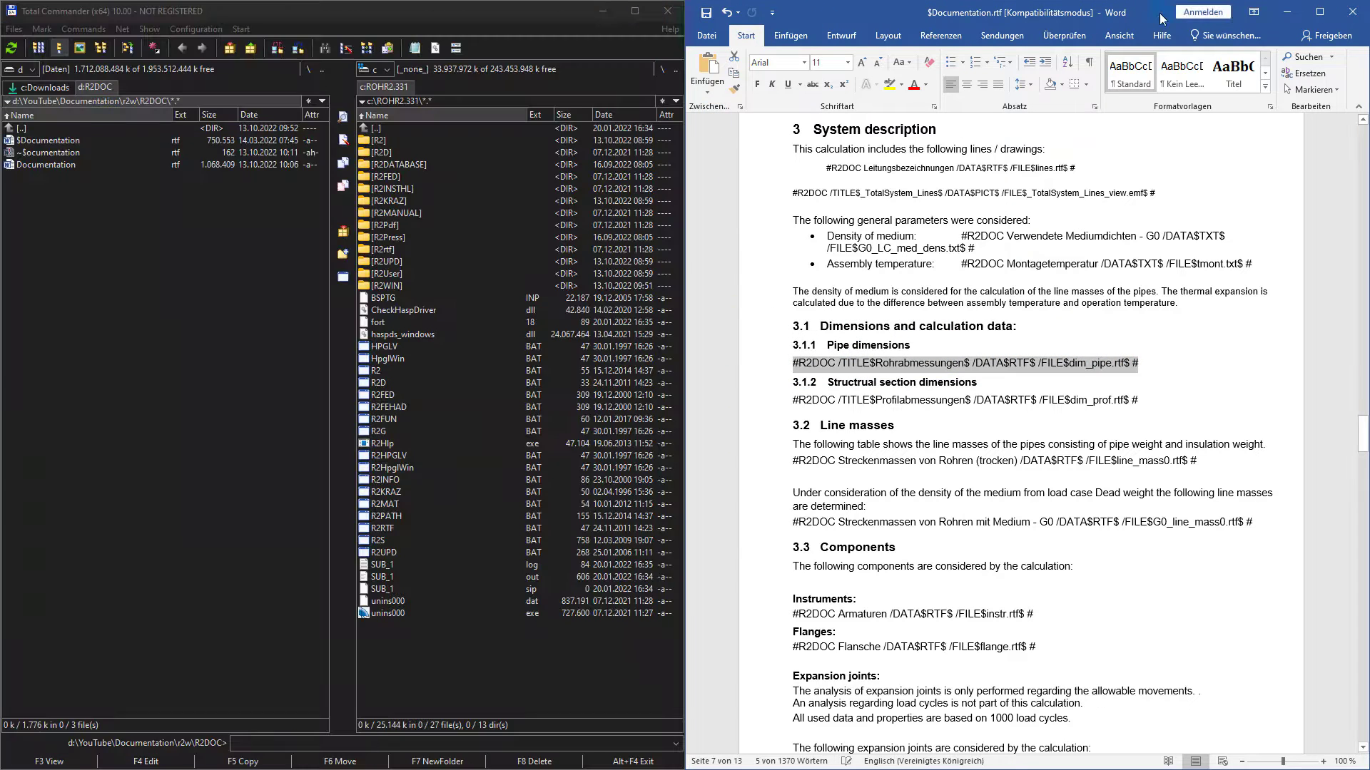
click(1286, 12)
drag(570, 10, 814, 118)
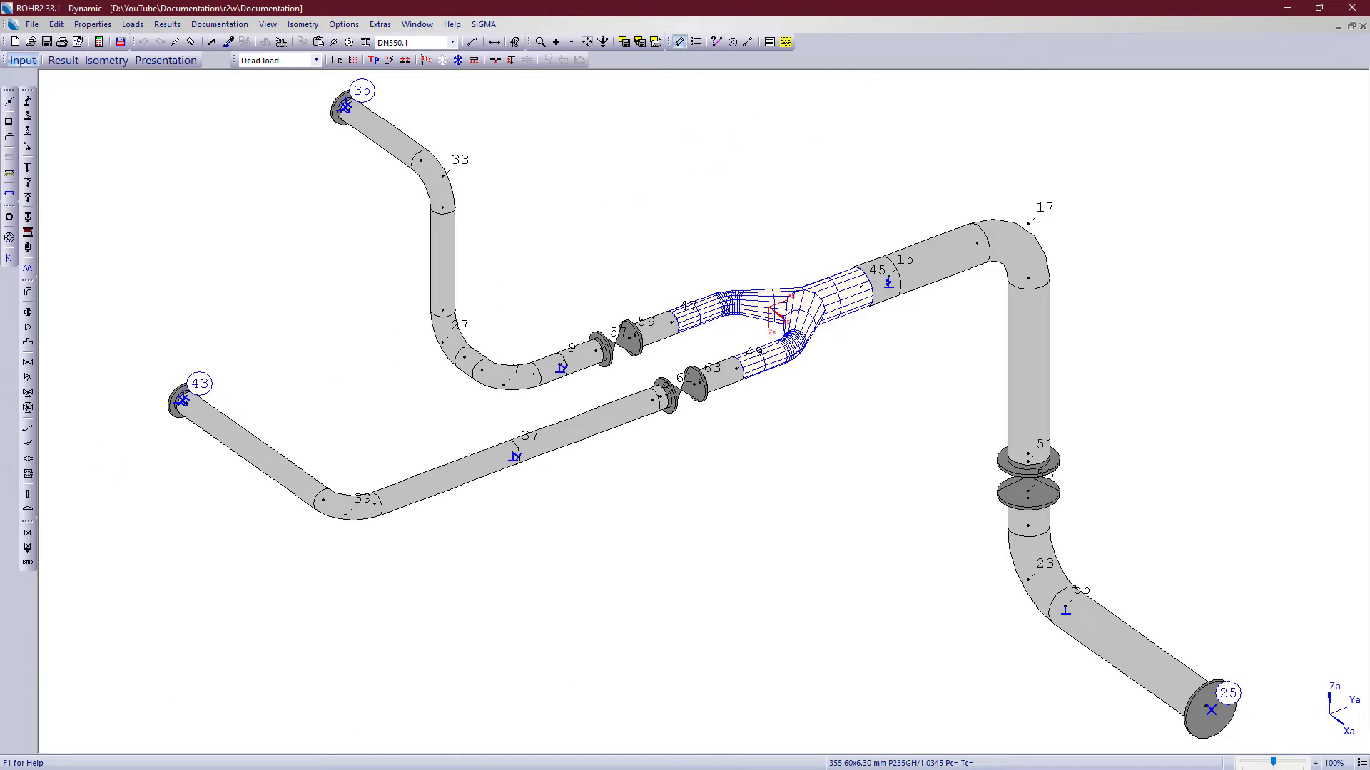
Duplicate the report template report_r2_e.rtf inside the C:\ROHR2.331\R2User folder in Total Commander.
key(alt+Tab)
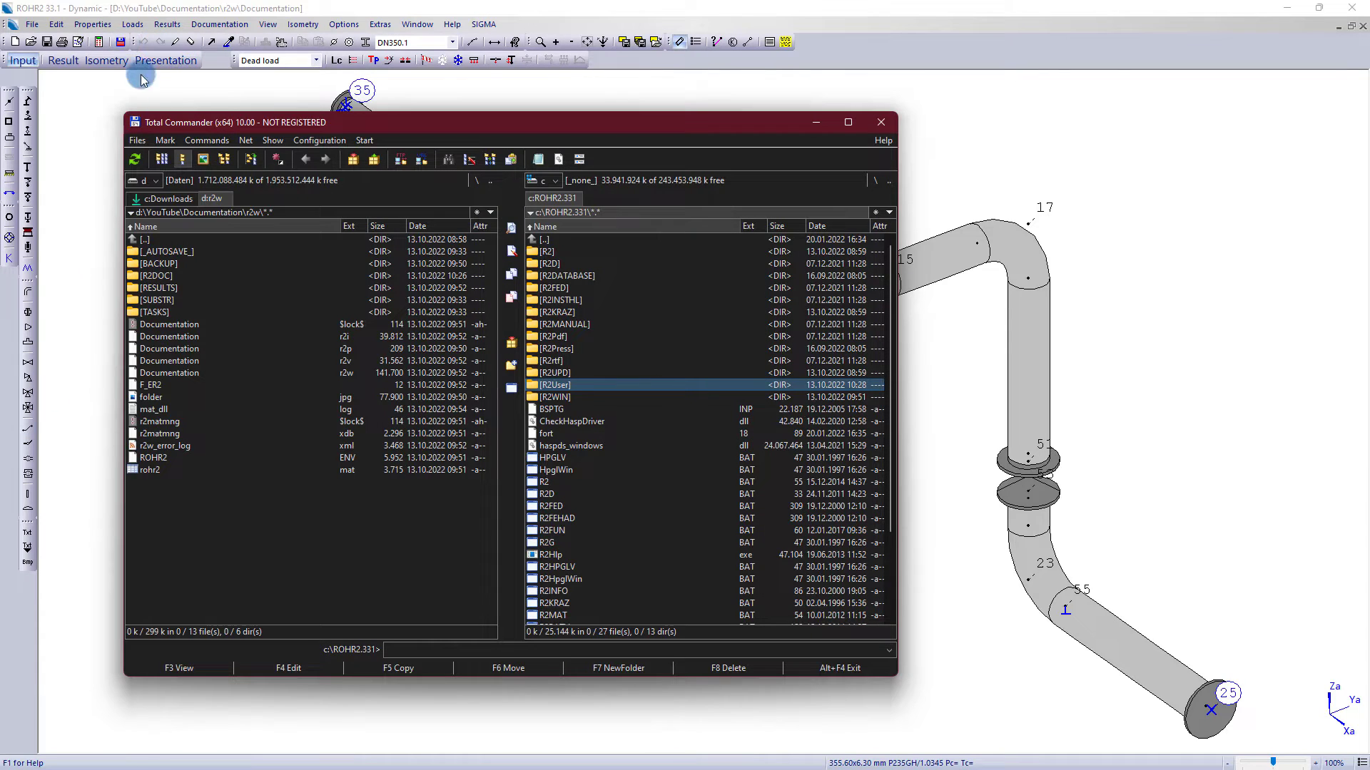
double_click(555, 385)
click(575, 459)
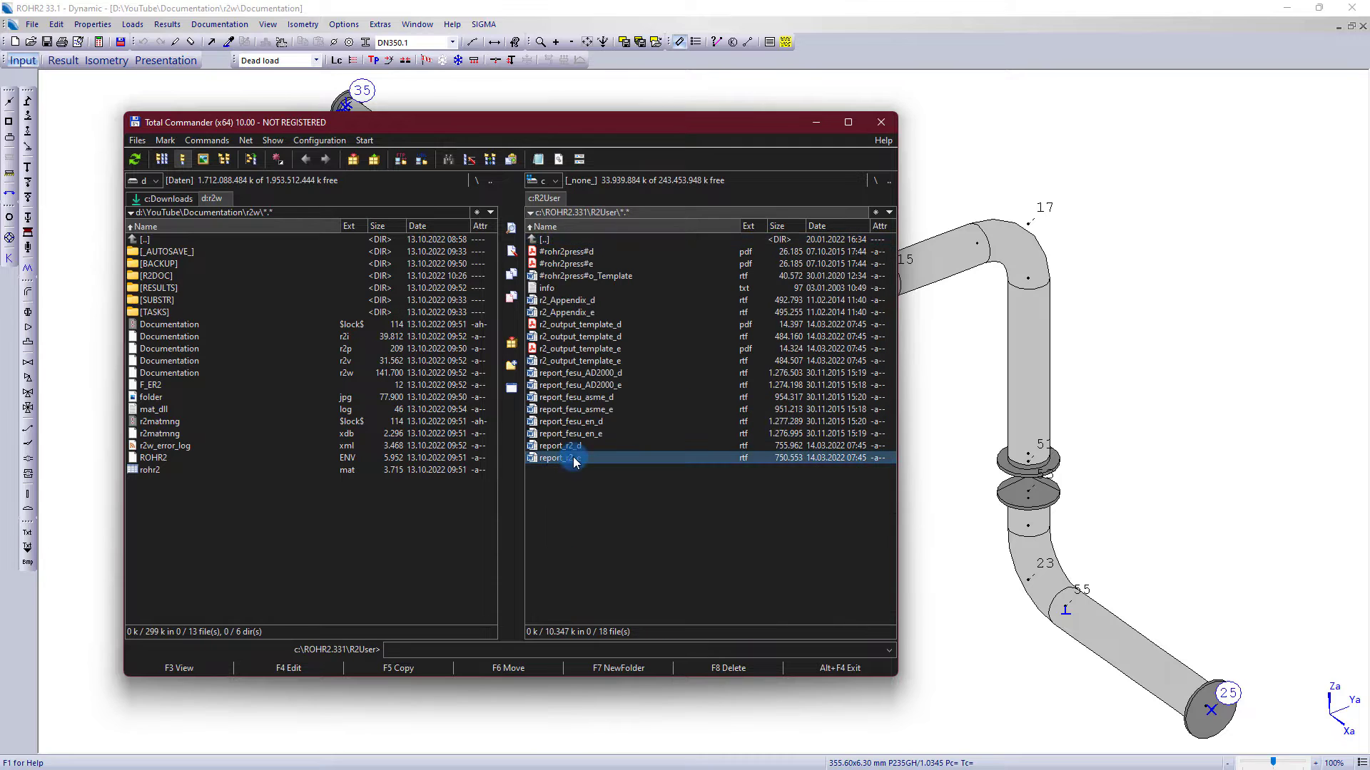
key(ctrl+c)
key(ctrl+v)
Rename the copied template as report_r2_e_docdoc.rtf.
click(601, 471)
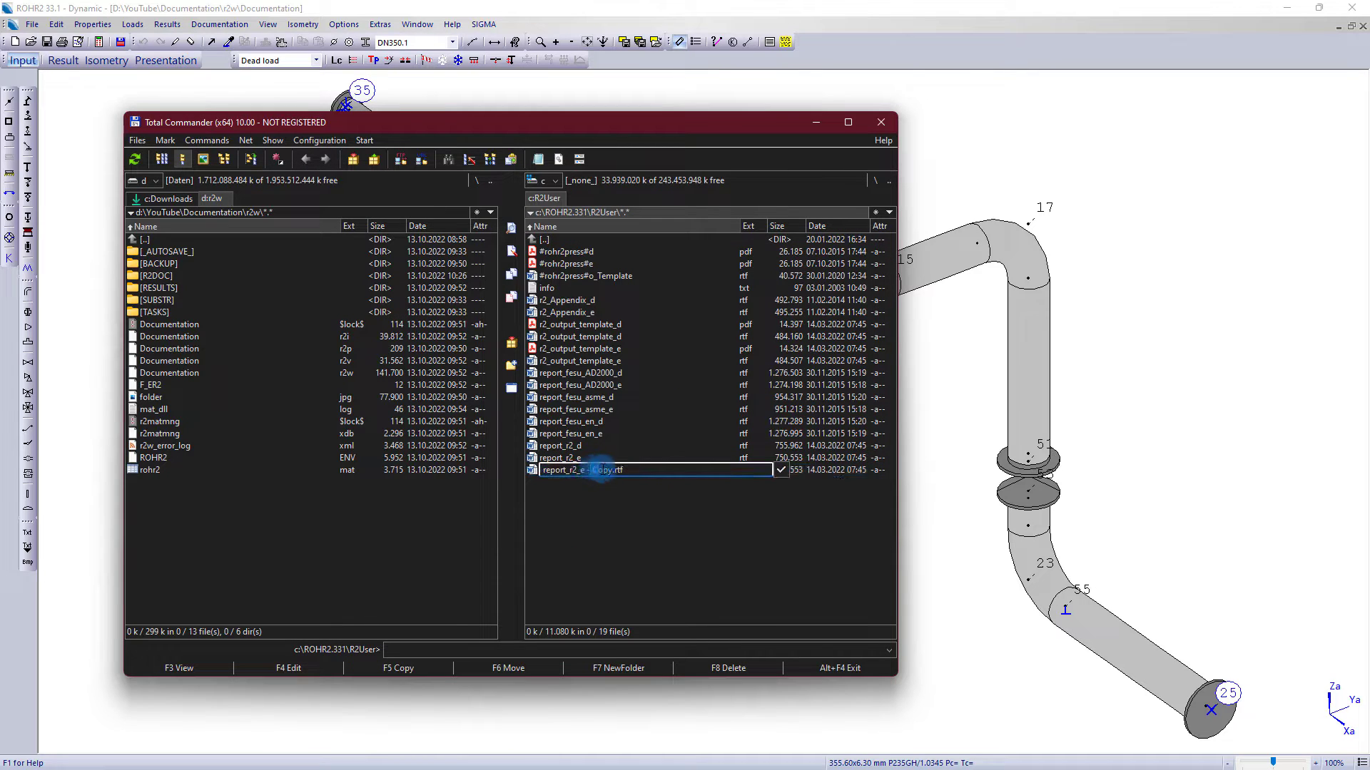
key(BackSpace)
key(BackSpace)
key(BackSpace)
key(BackSpace)
text(_docu)
key(Return)
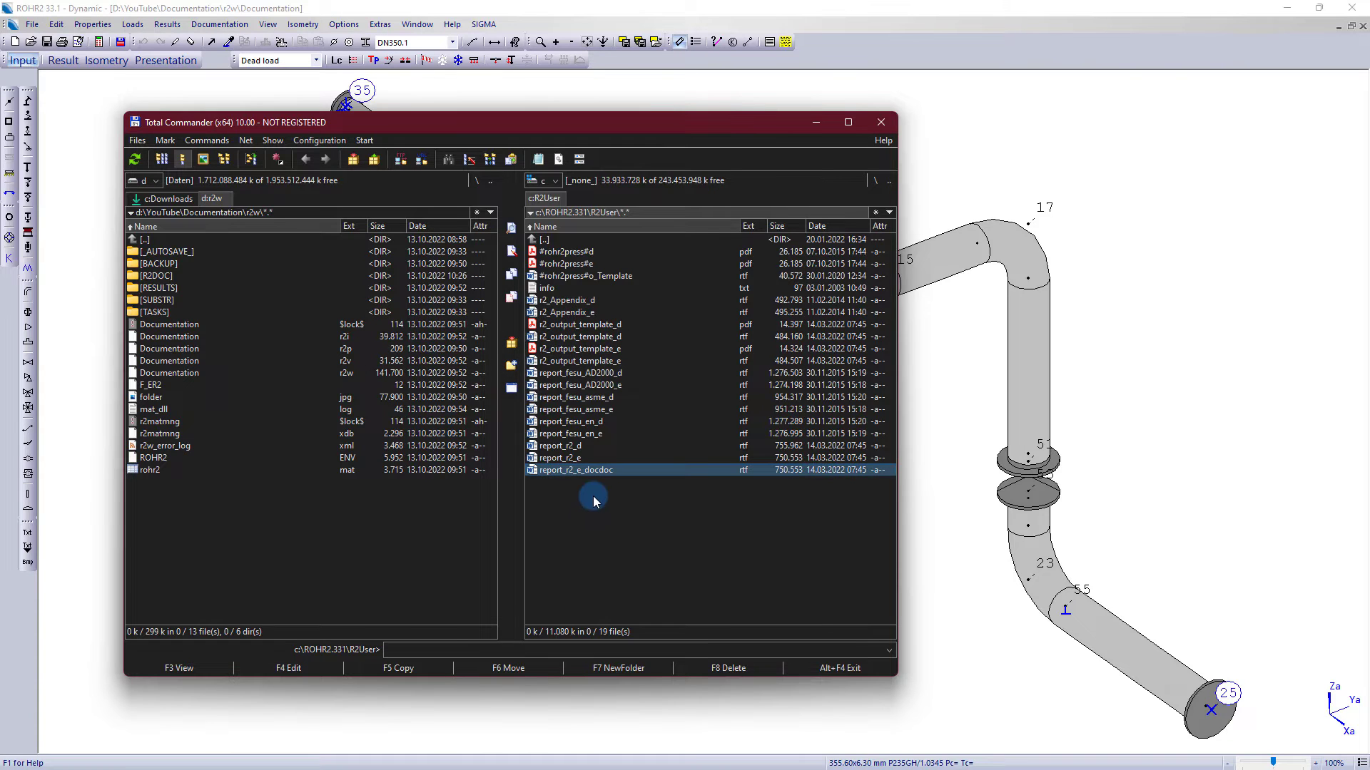
Open report_r2_e_docdoc.rtf in Word and complete its Created by block with the company name DocDoc GmbH and the company's postal address.
double_click(572, 469)
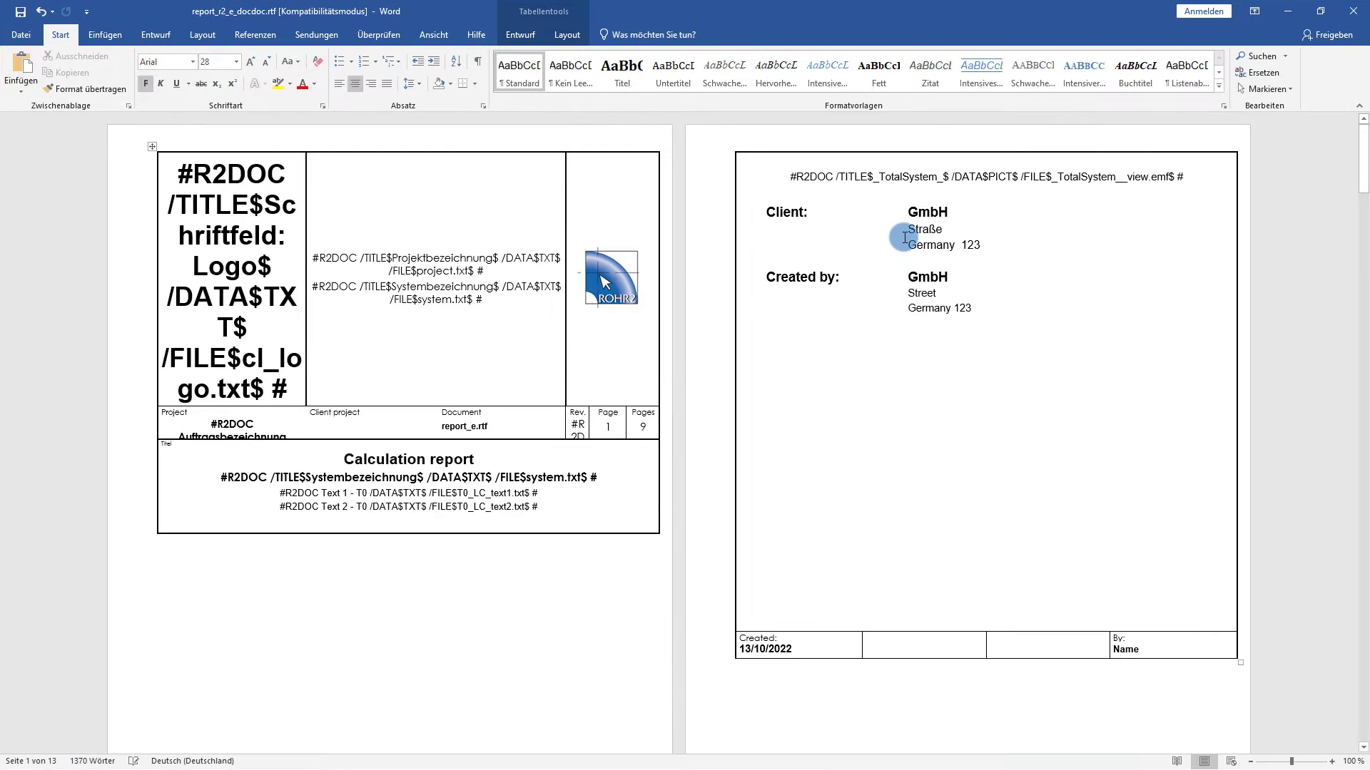
click(908, 274)
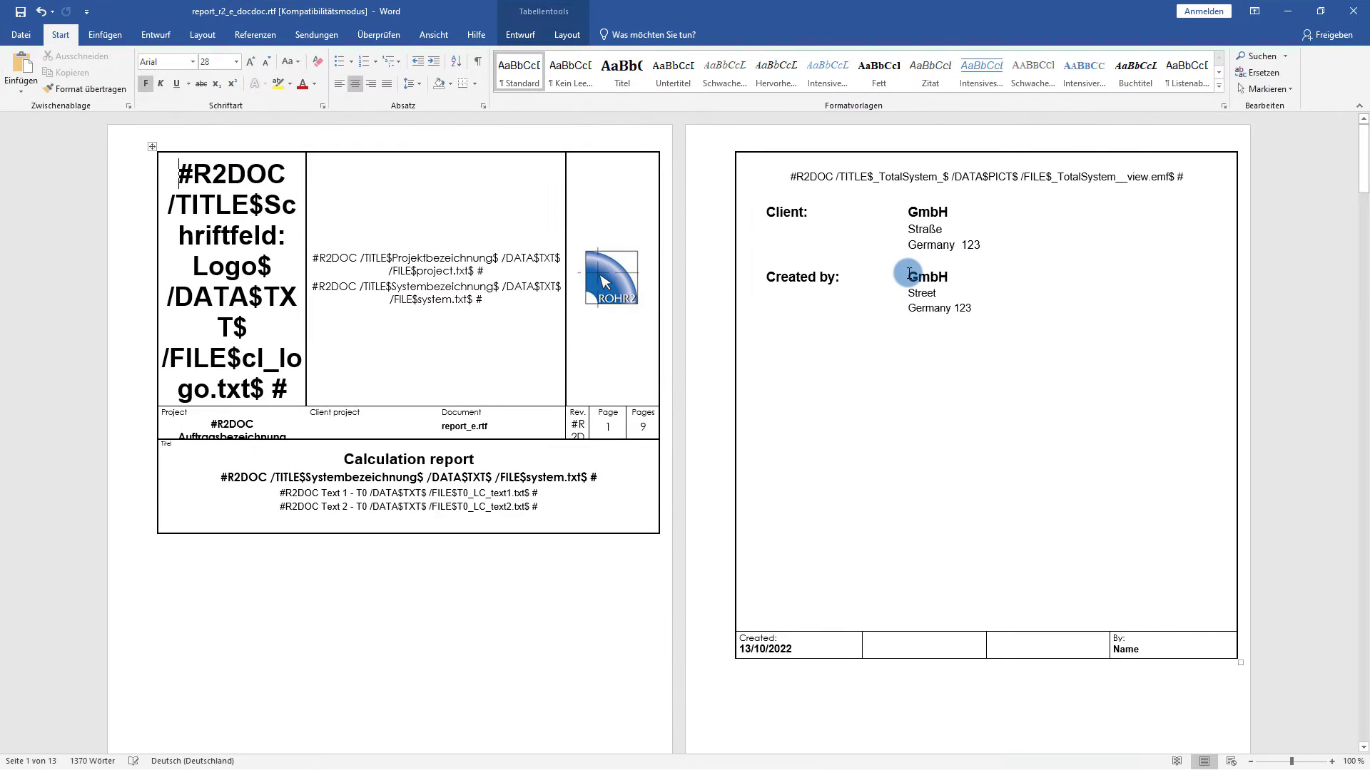
text(DocDoc)
double_click(924, 294)
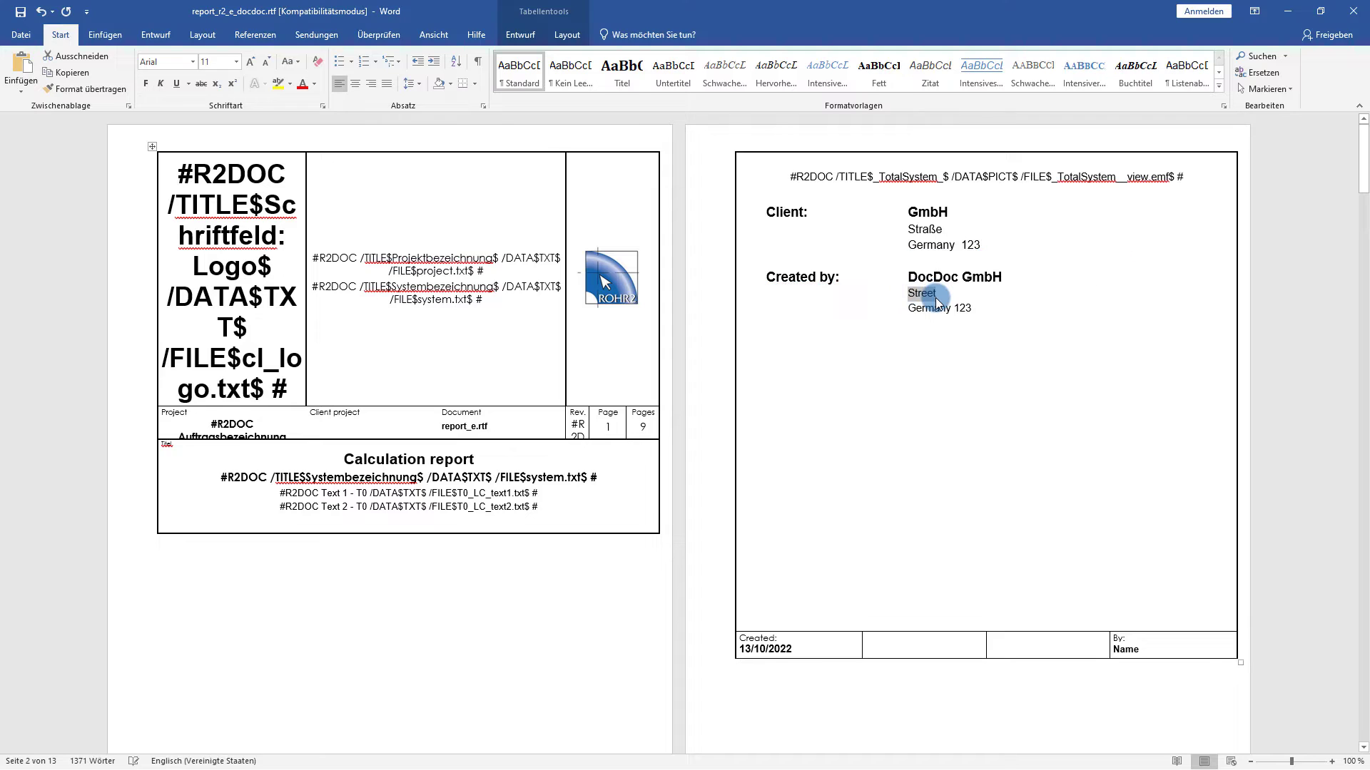
text(Augsburger Strasse 123 Germany )
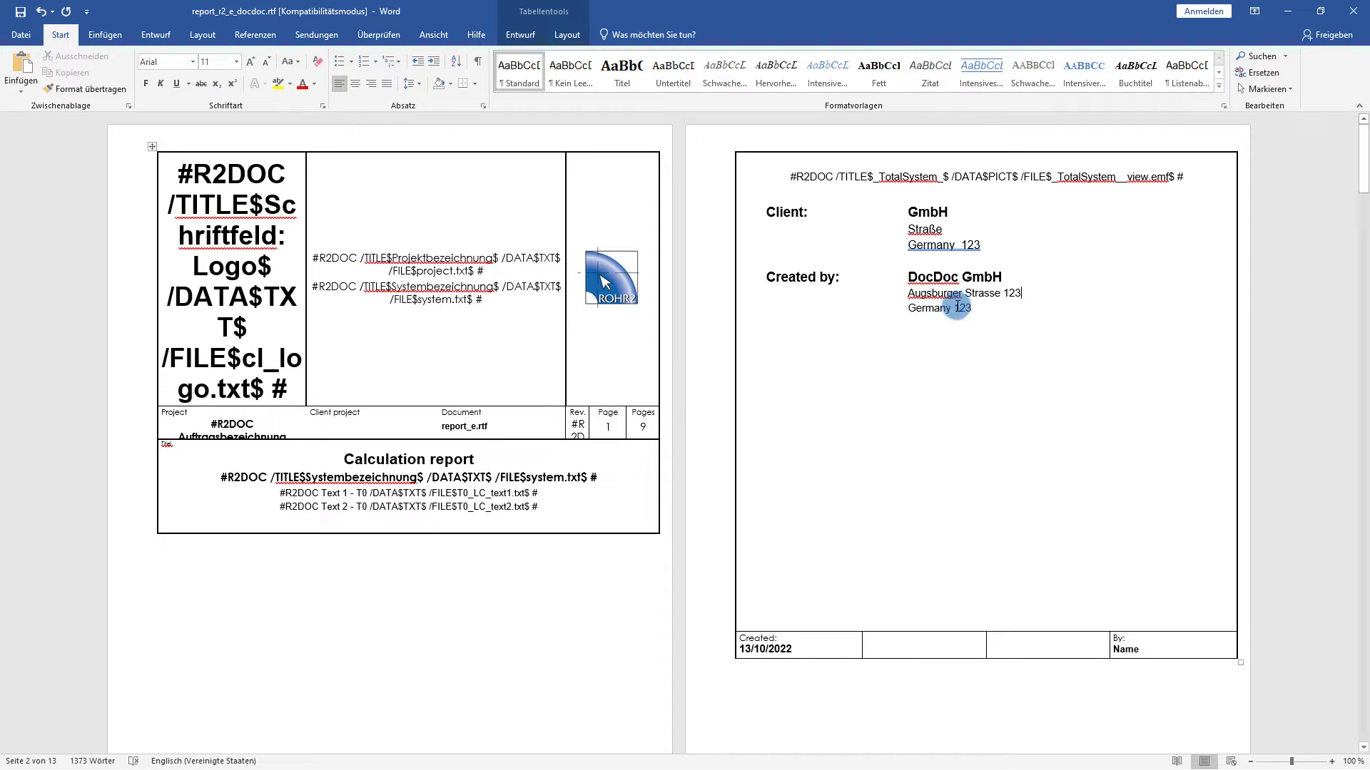
text(8522)
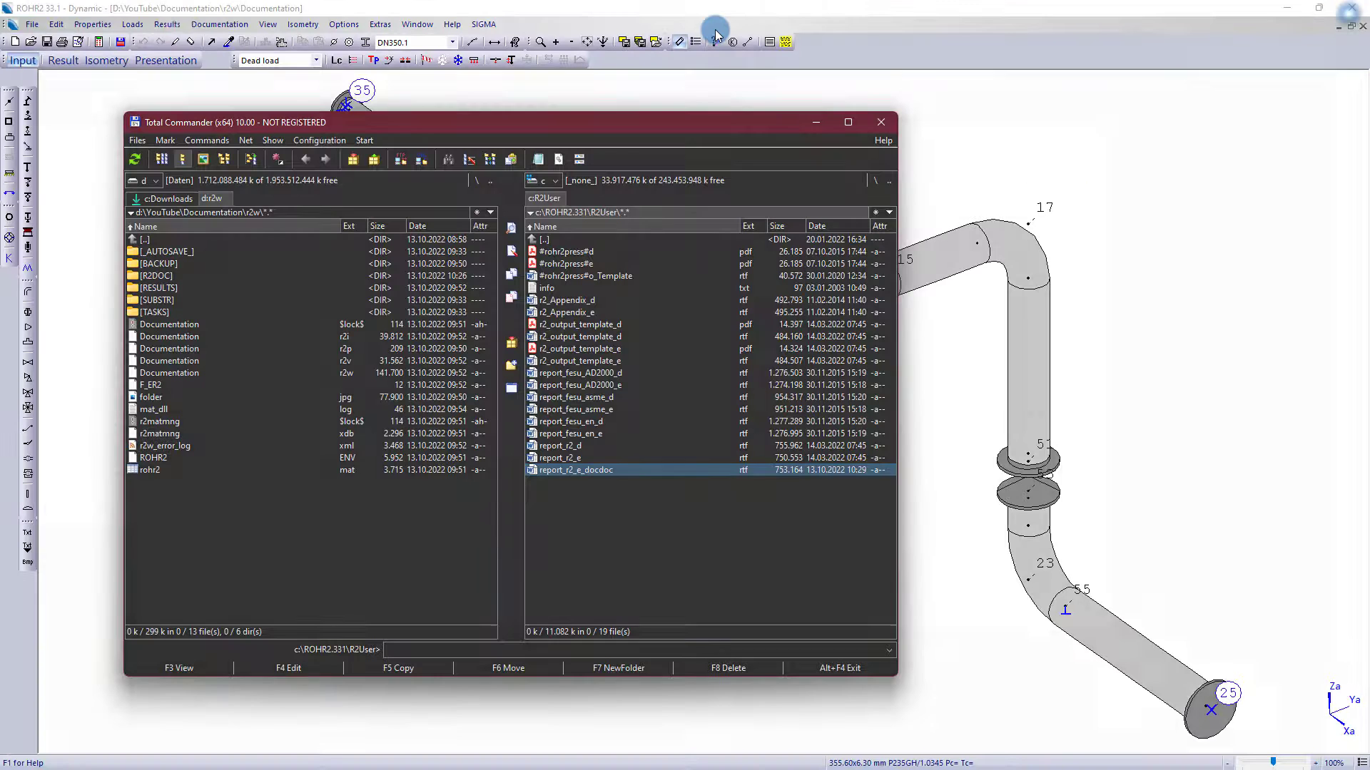
Select report_r2_e_docdoc.rtf from the R2User folder as the report template of the ROHR2 project.
click(219, 24)
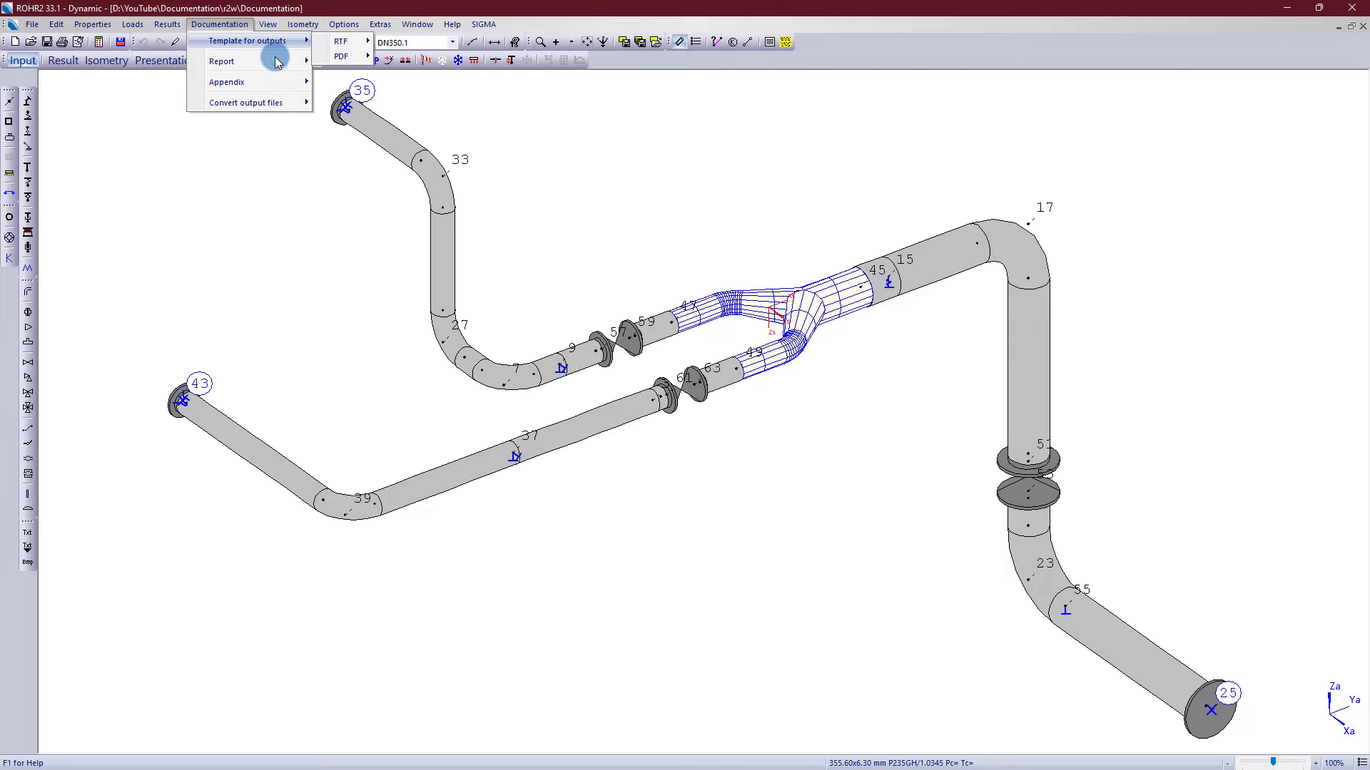
mouse_move(278, 62)
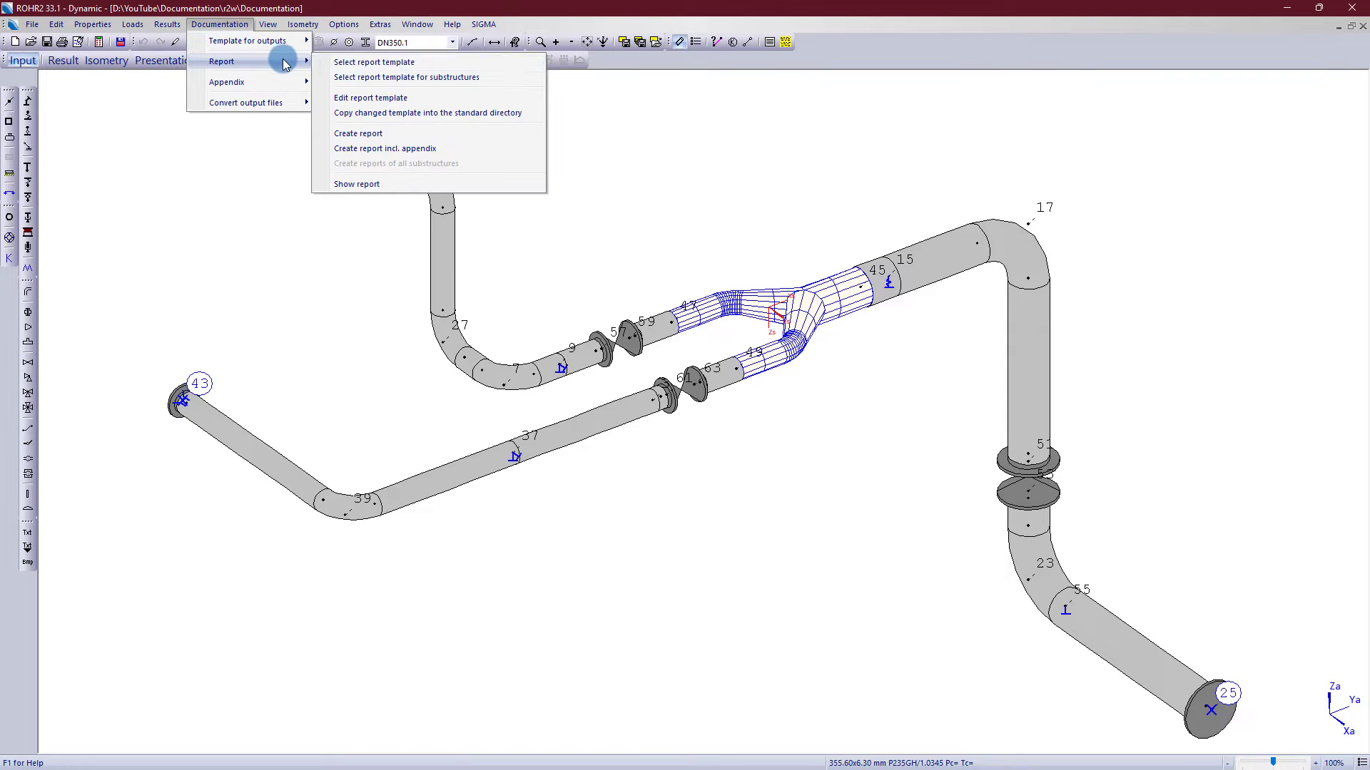
click(430, 61)
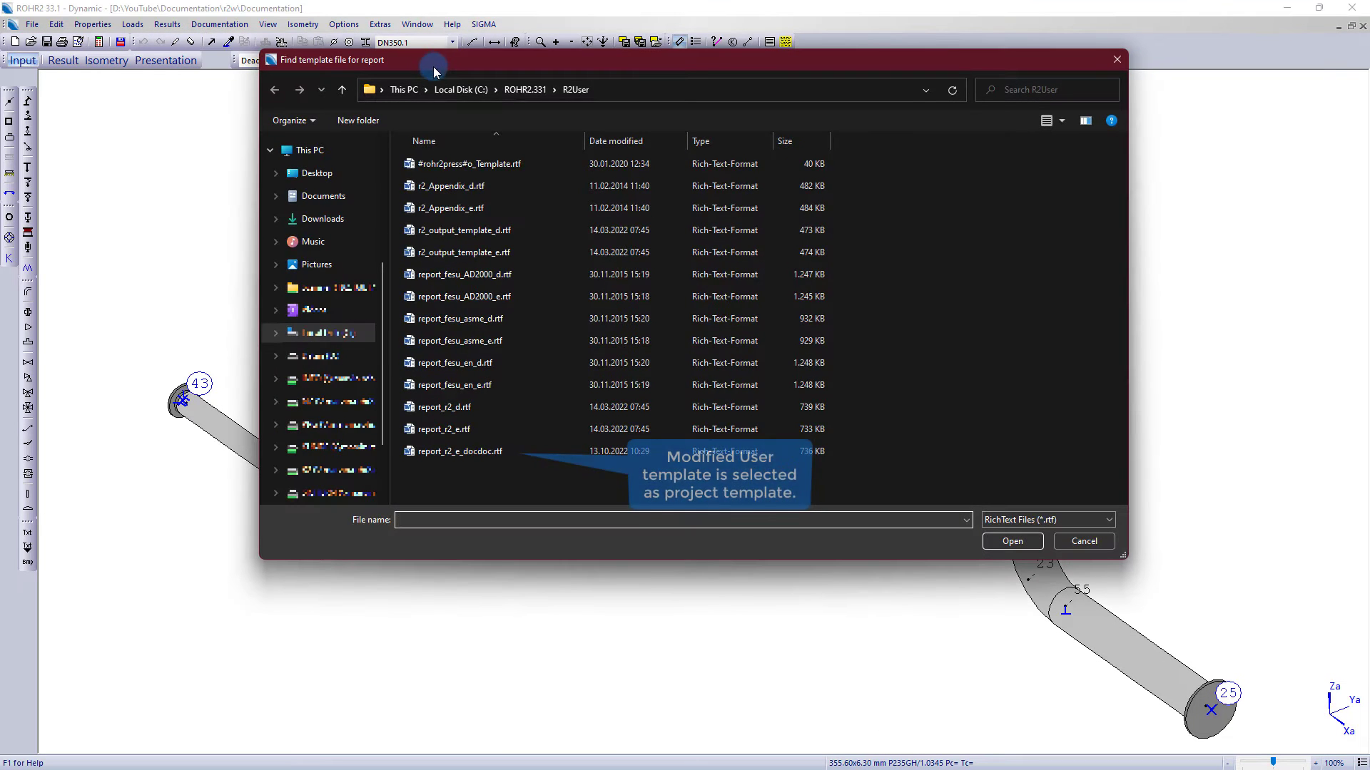
double_click(473, 451)
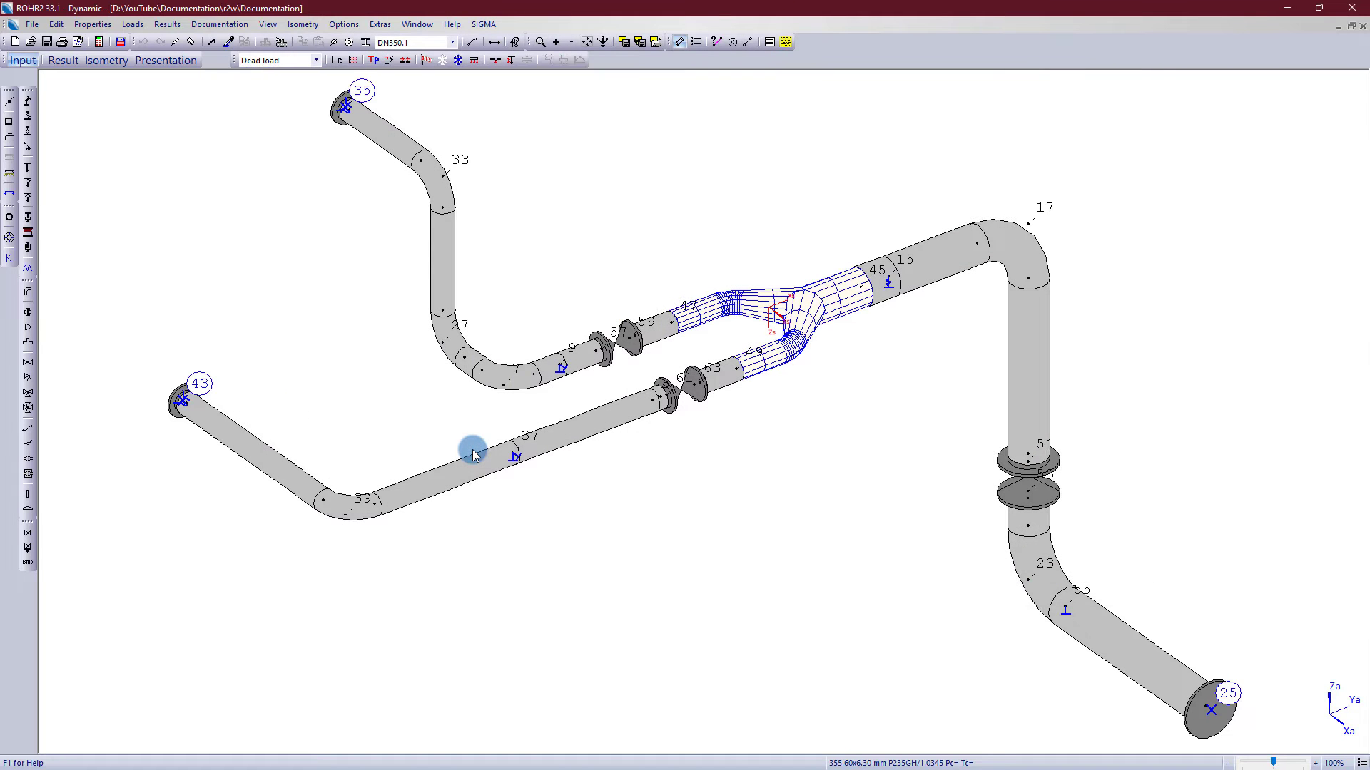
Create the calculation report without appendix from the selected template.
click(219, 27)
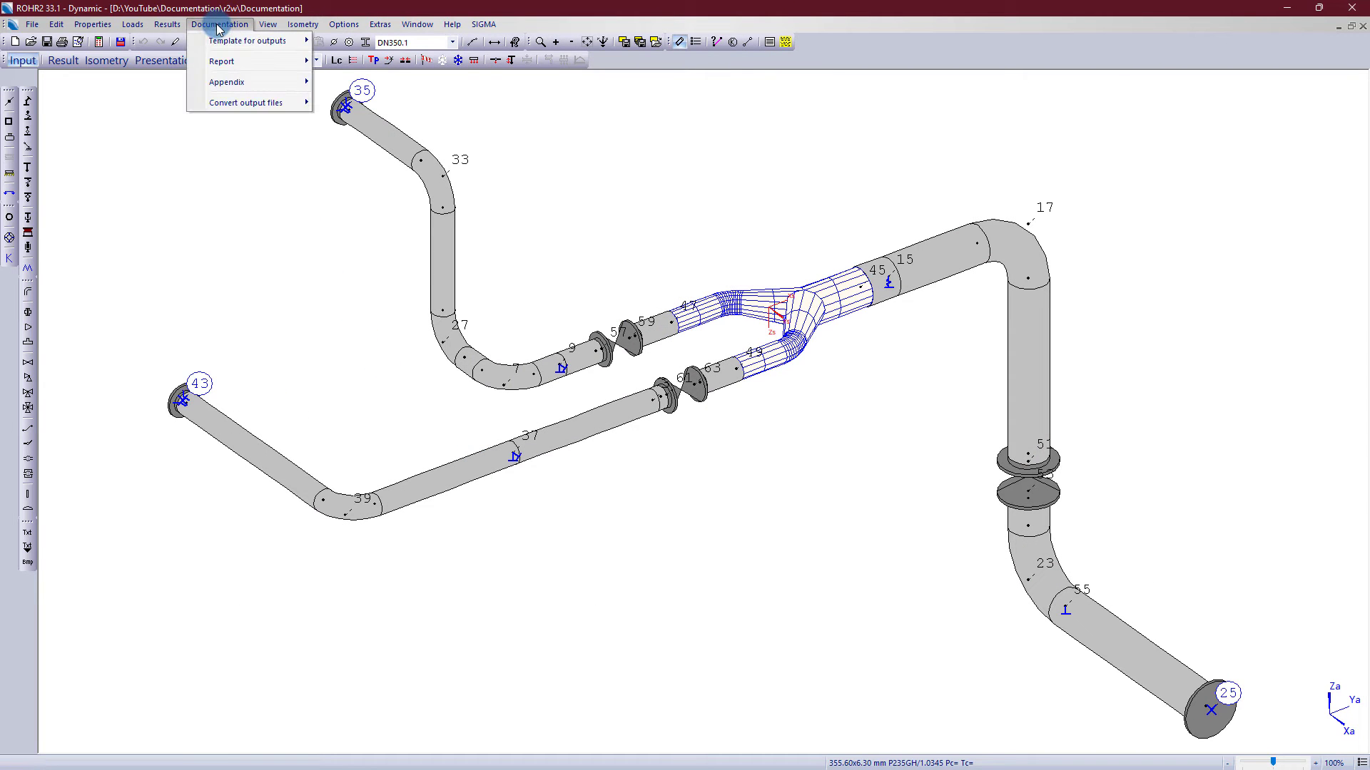
mouse_move(289, 61)
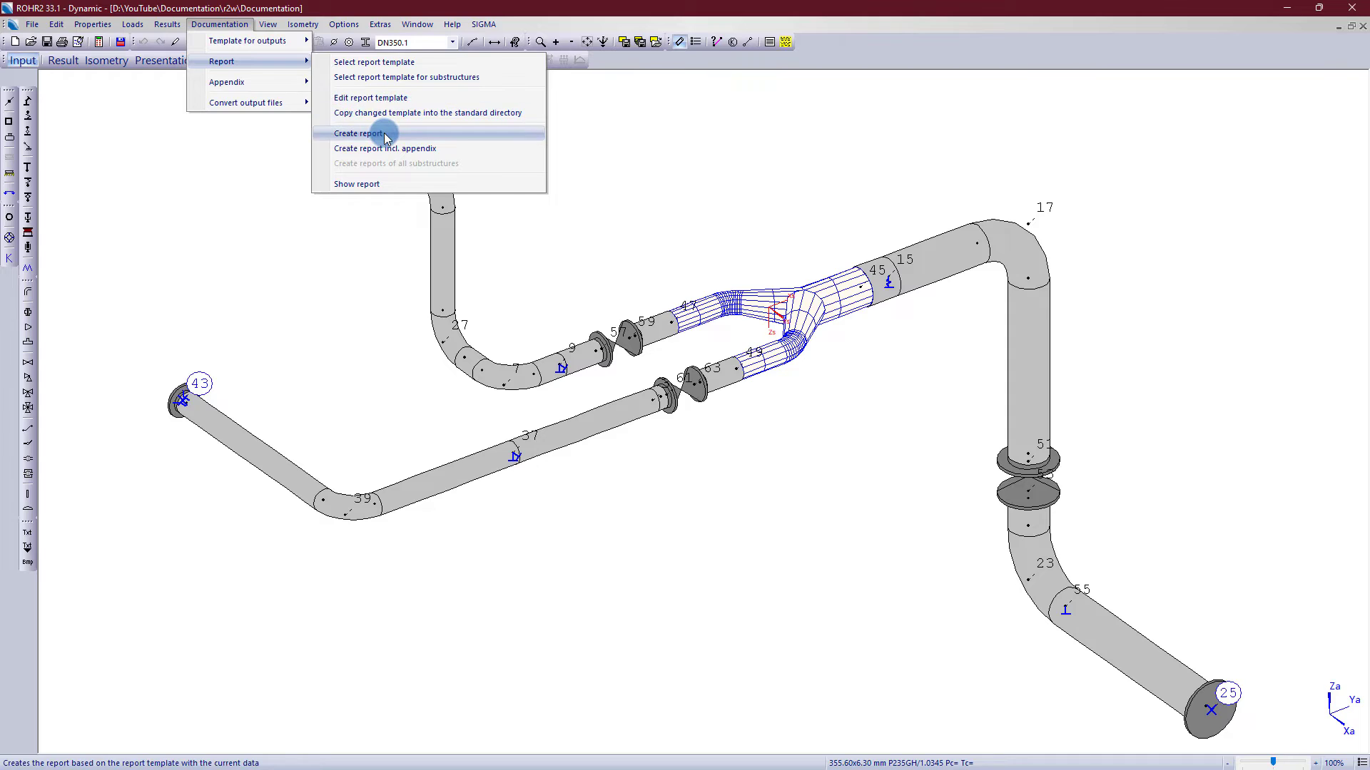
click(382, 134)
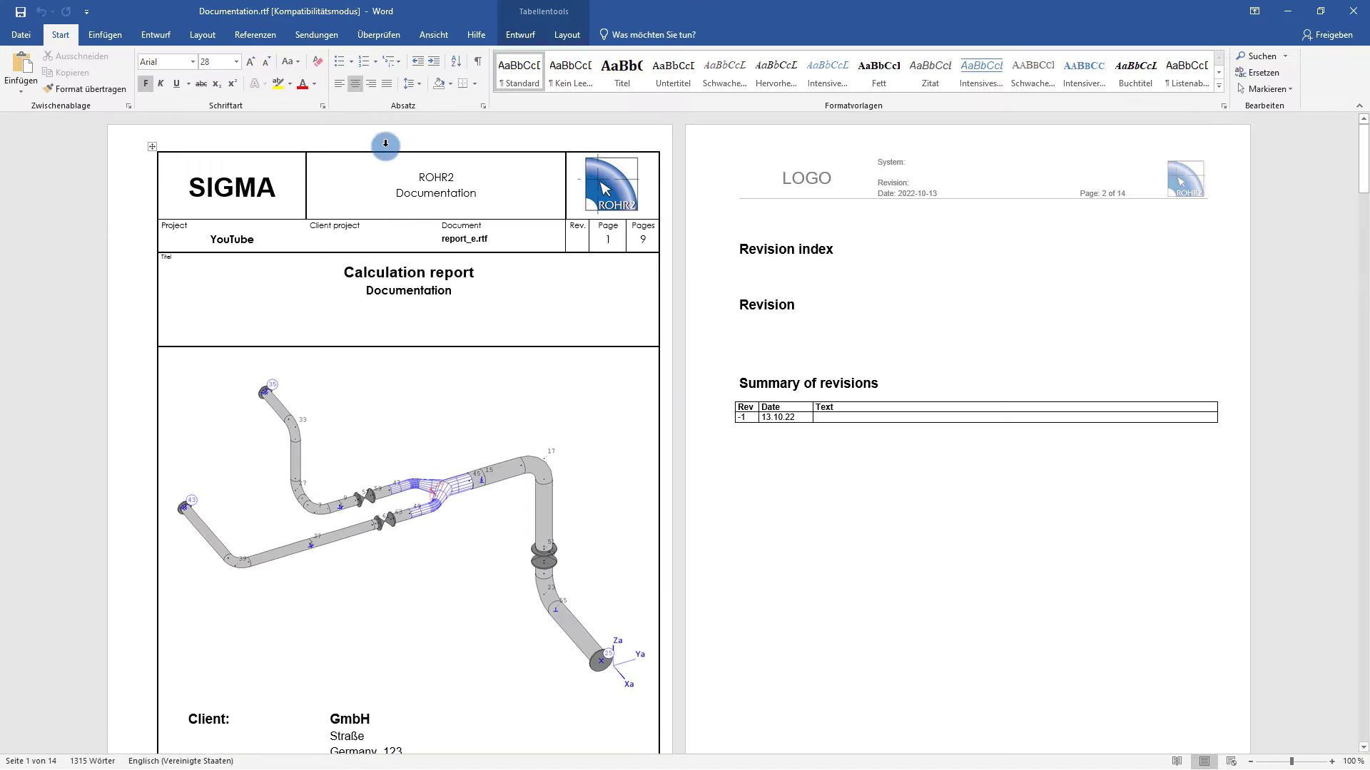
Check the Created by block on the cover page of the generated report and close the document.
scroll(407, 394, down, 5)
triple_click(410, 532)
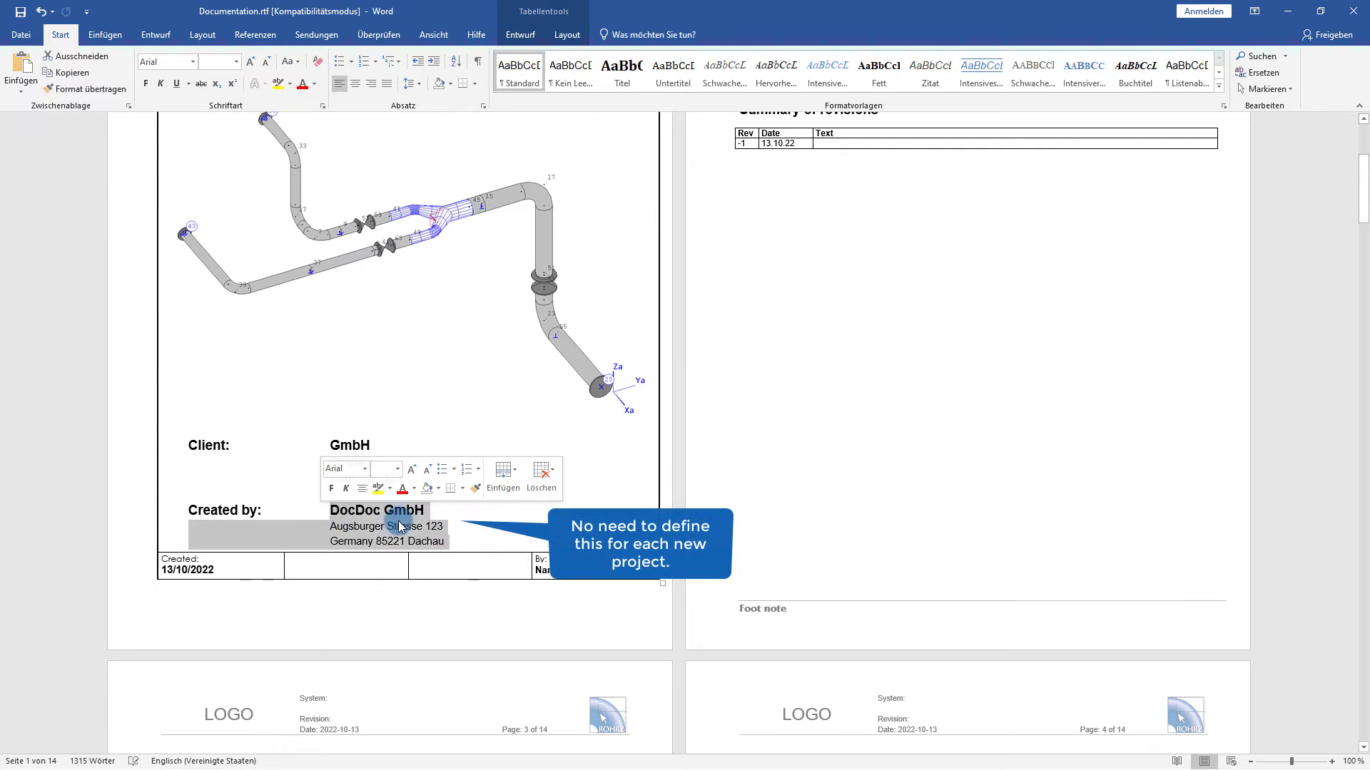
click(1060, 169)
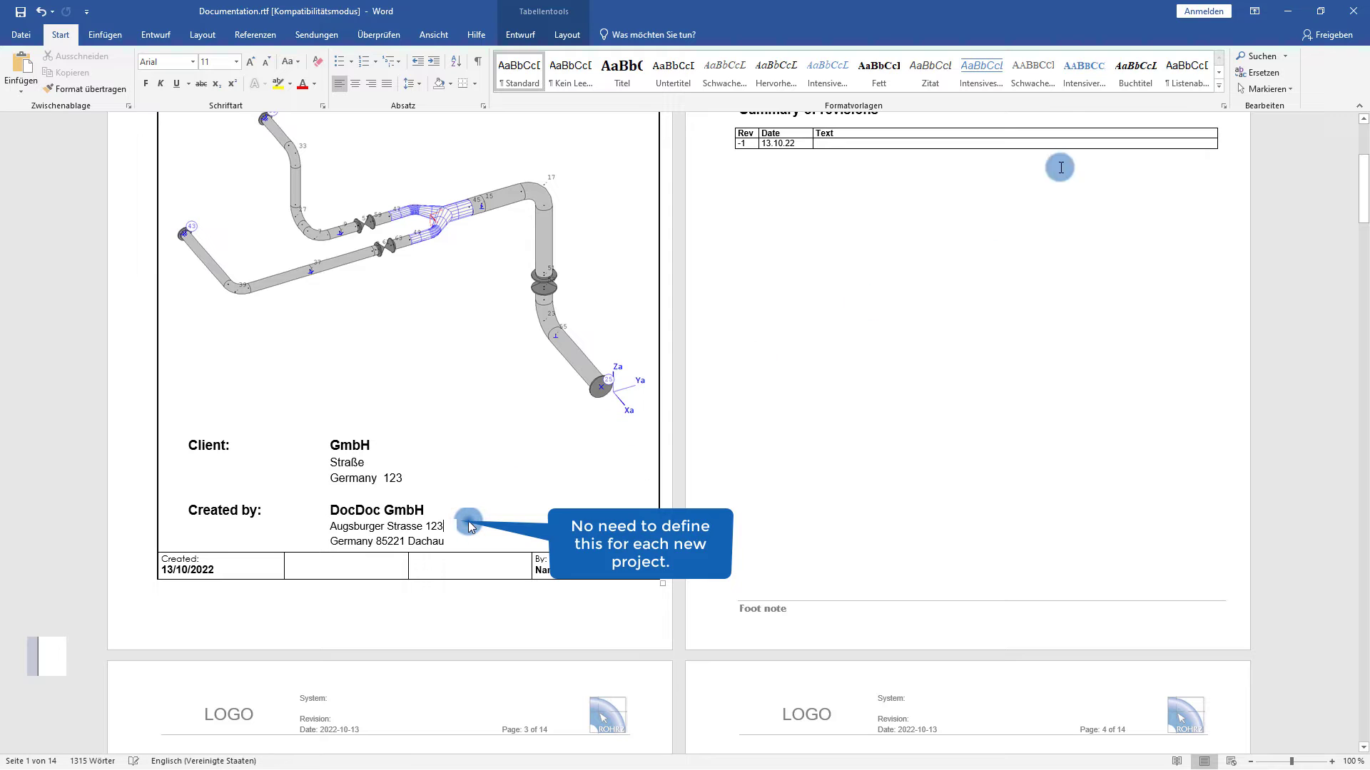
click(1353, 11)
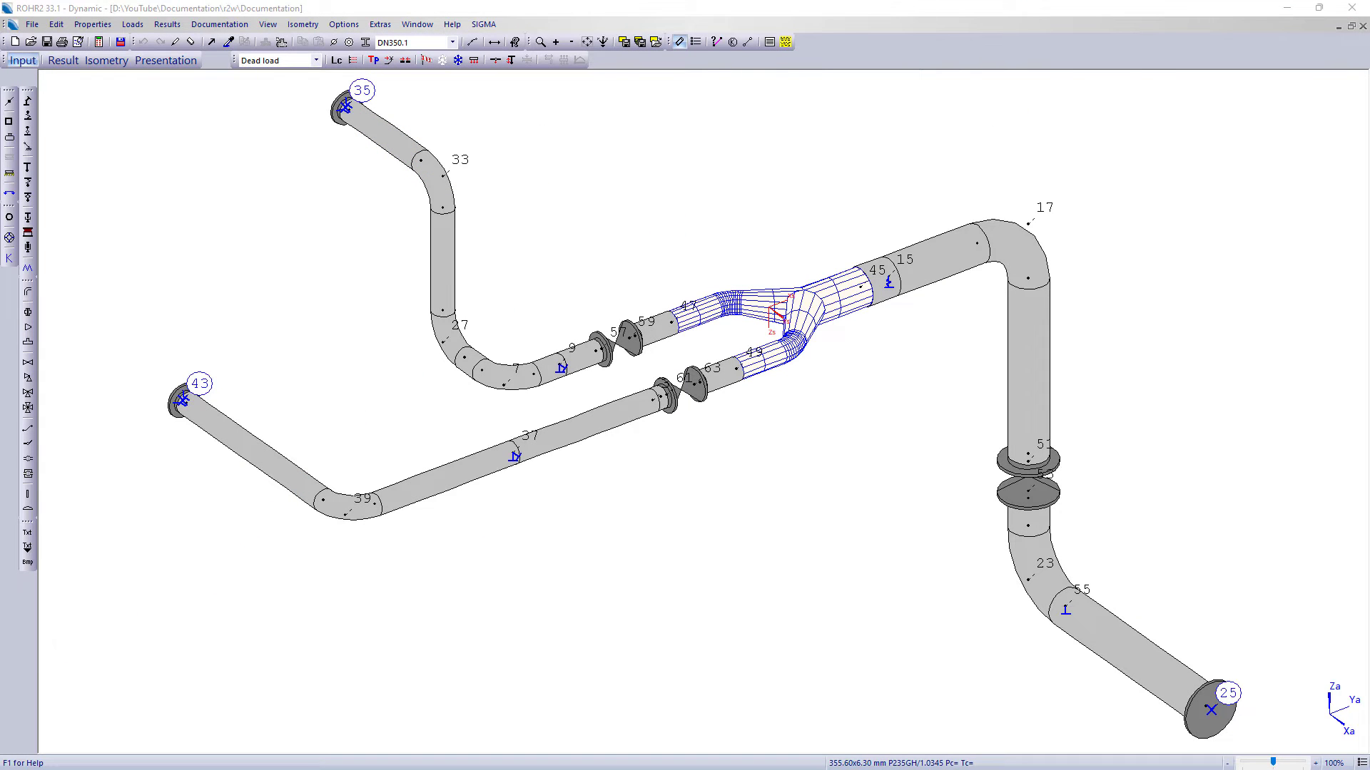
Review the standard and alternative directories for user defined data in the Environment section of the general settings.
click(343, 24)
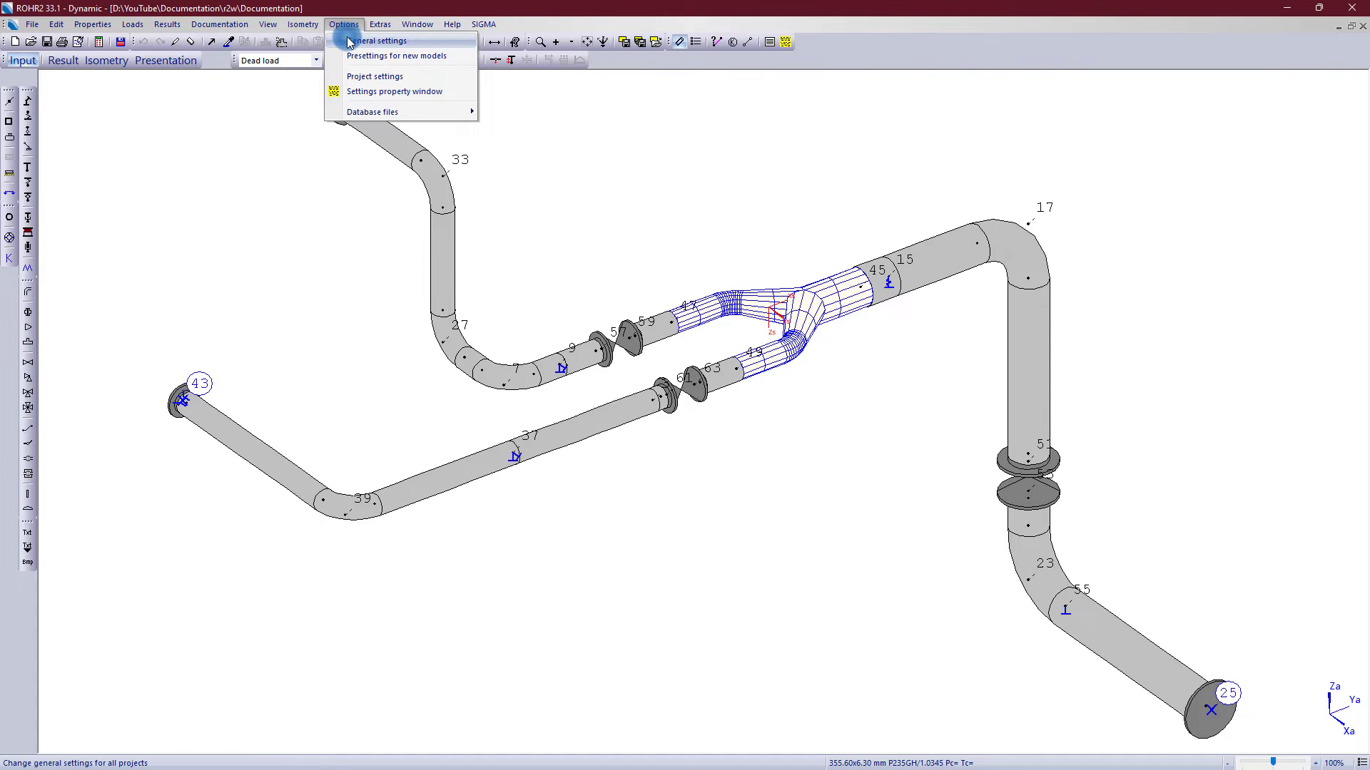
click(349, 40)
click(668, 204)
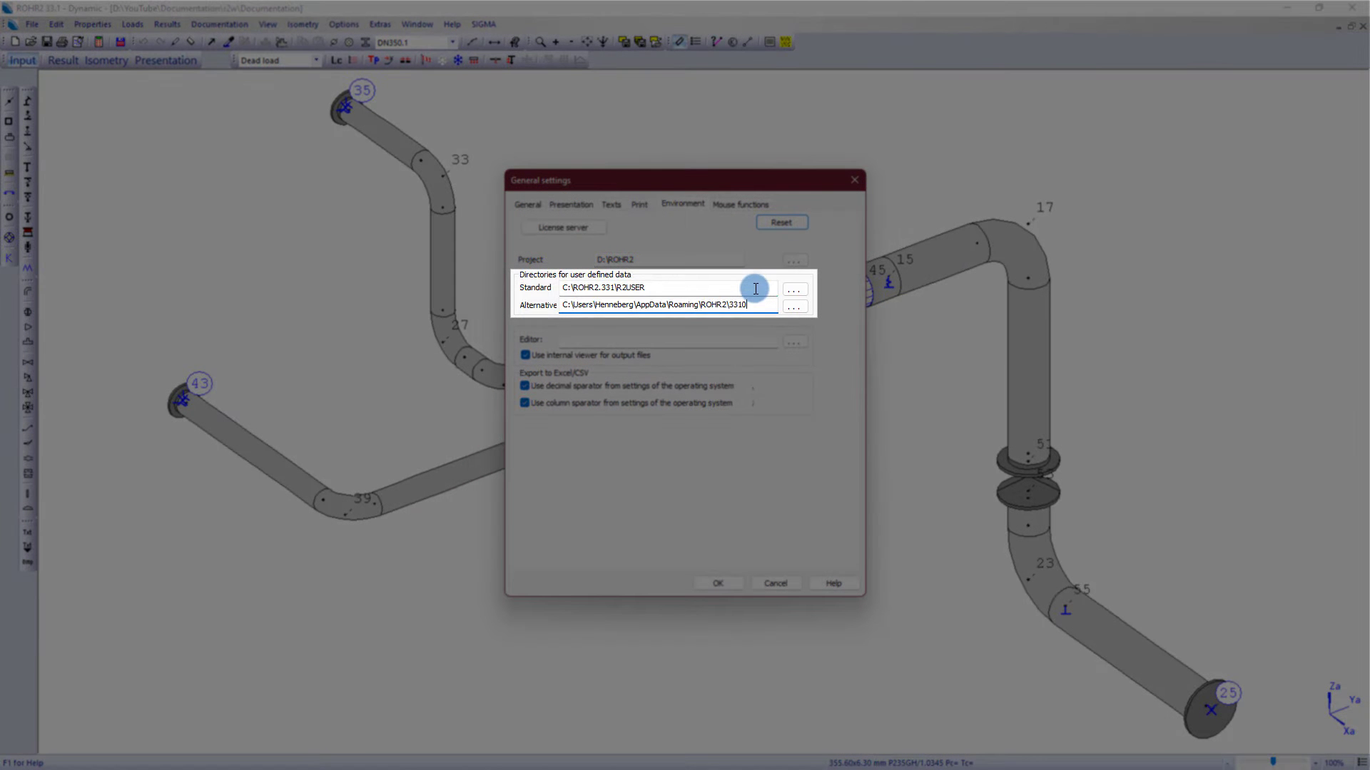
click(756, 293)
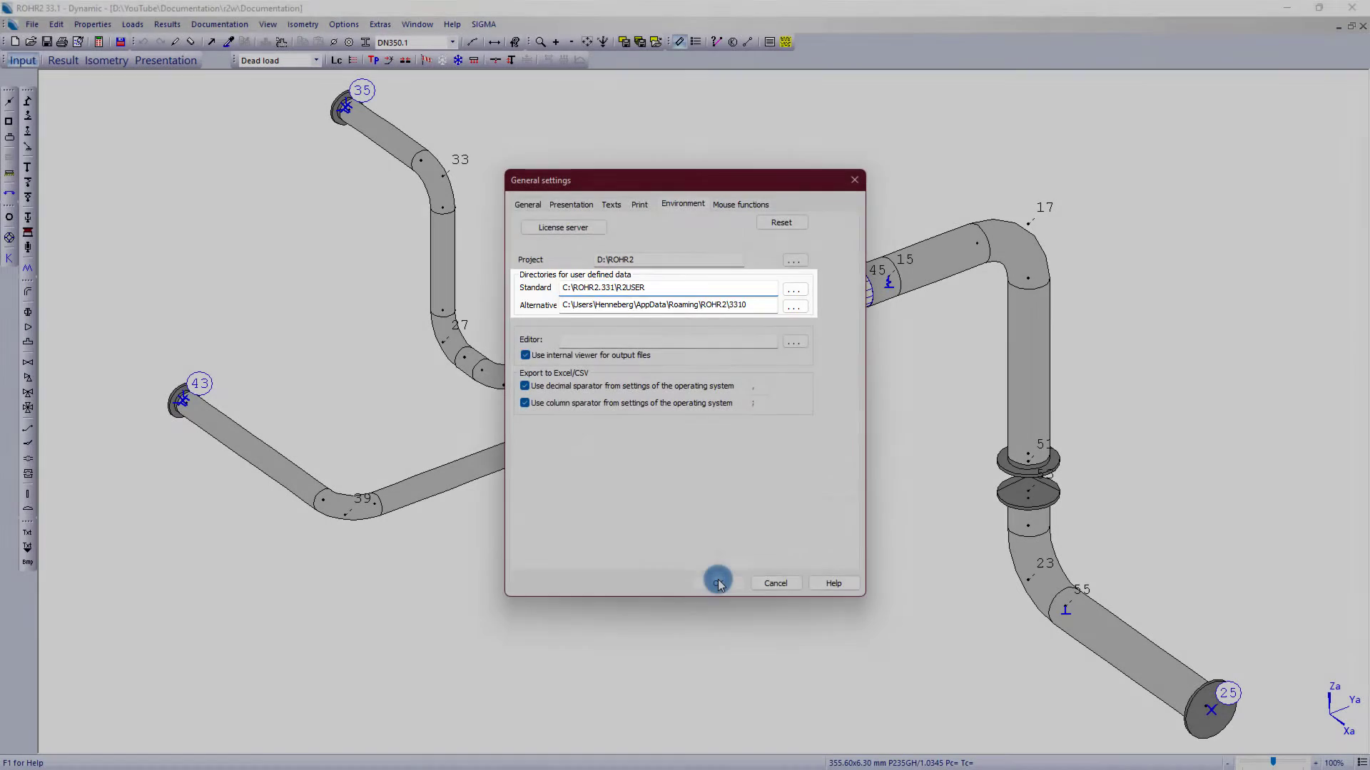
click(718, 582)
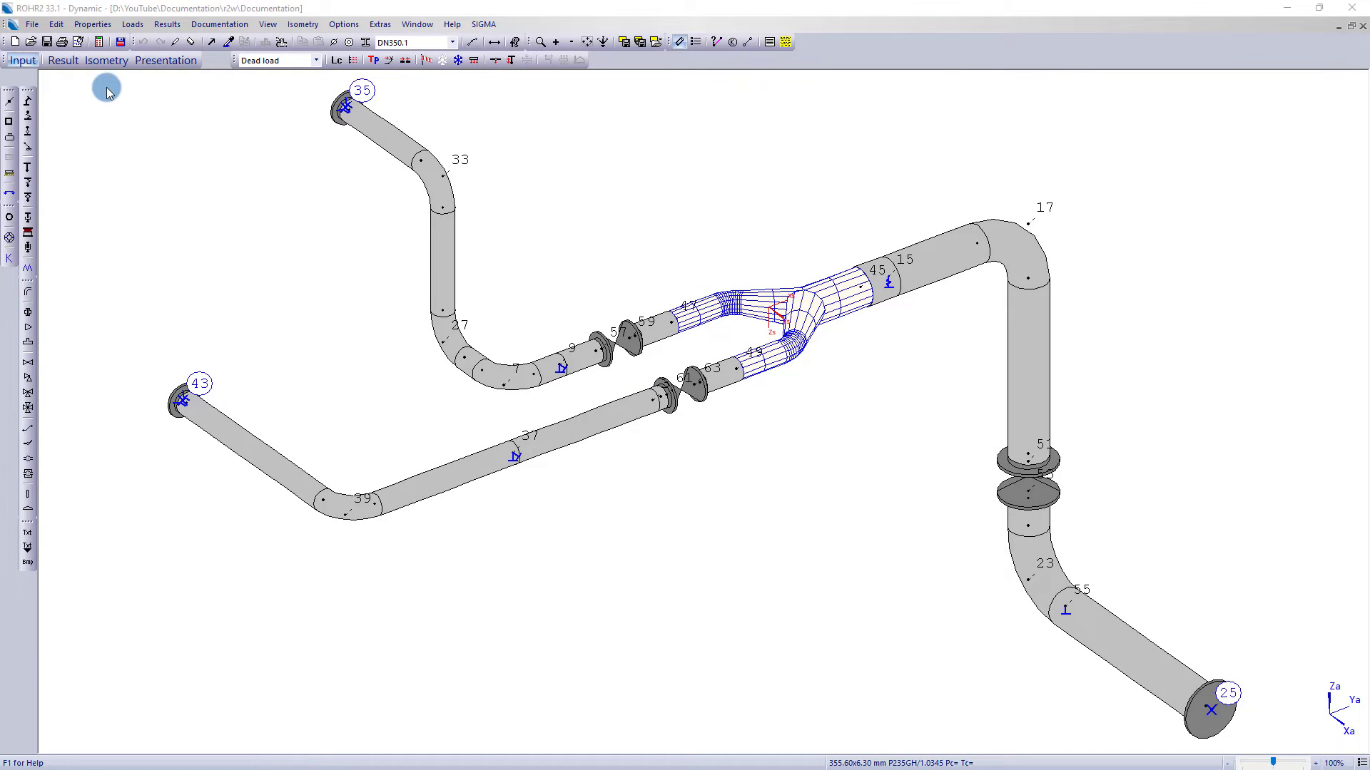
Open the project-specific template $Documentation.rtf from the project's R2DOC folder in Word.
click(119, 42)
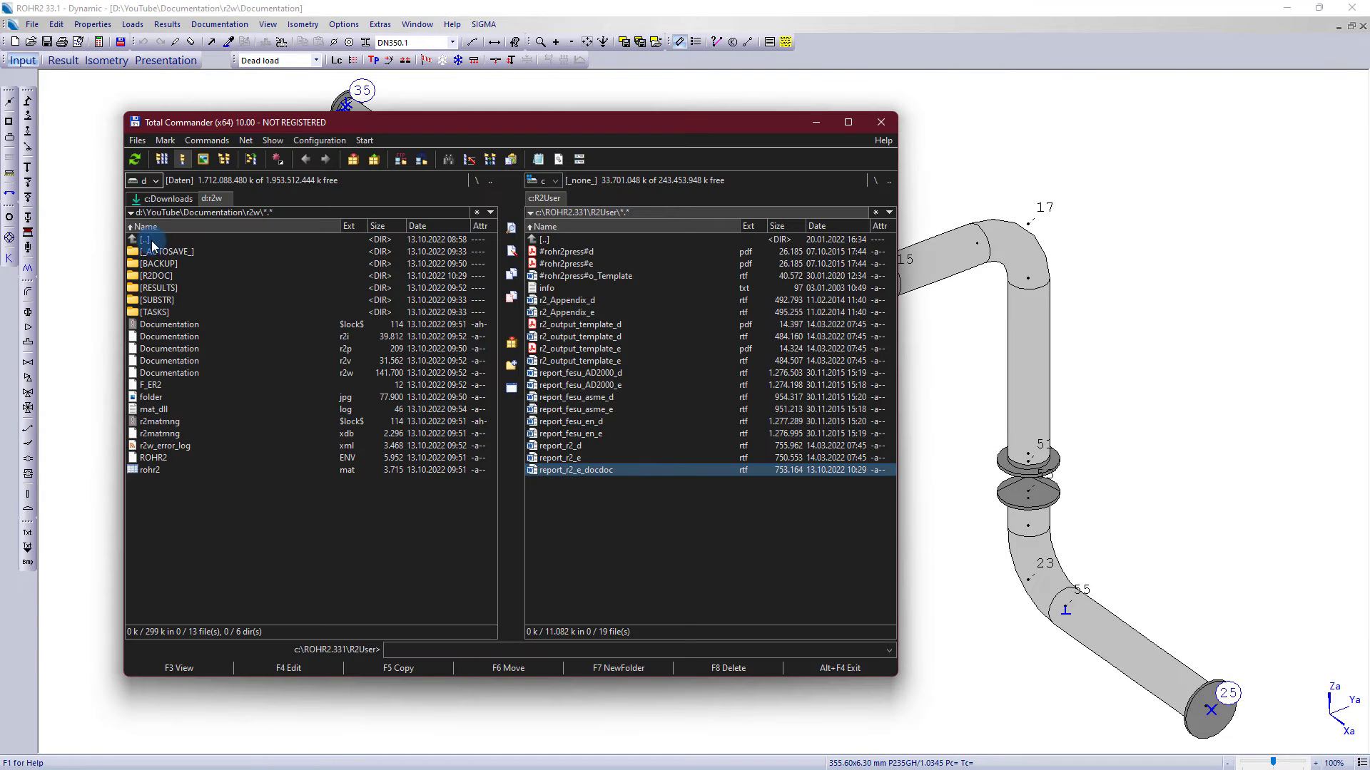
double_click(157, 277)
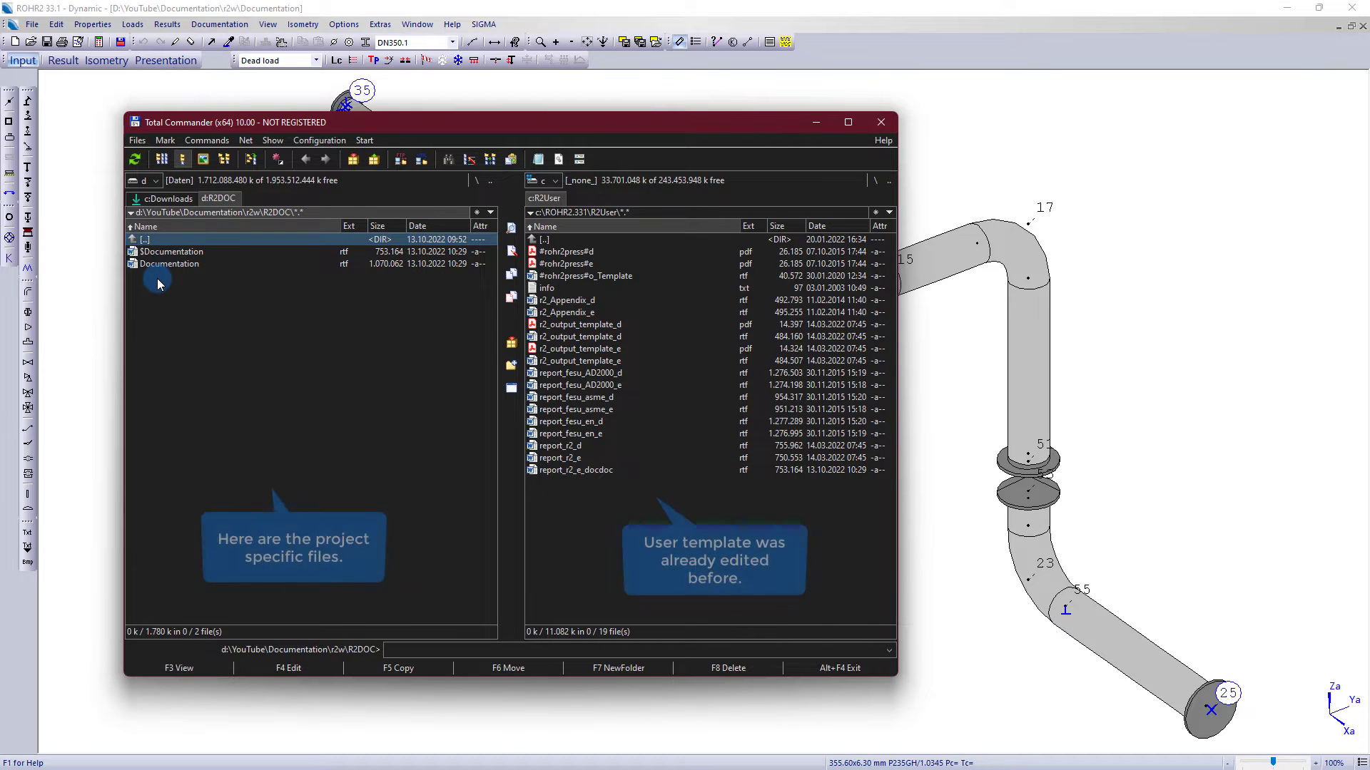
double_click(165, 253)
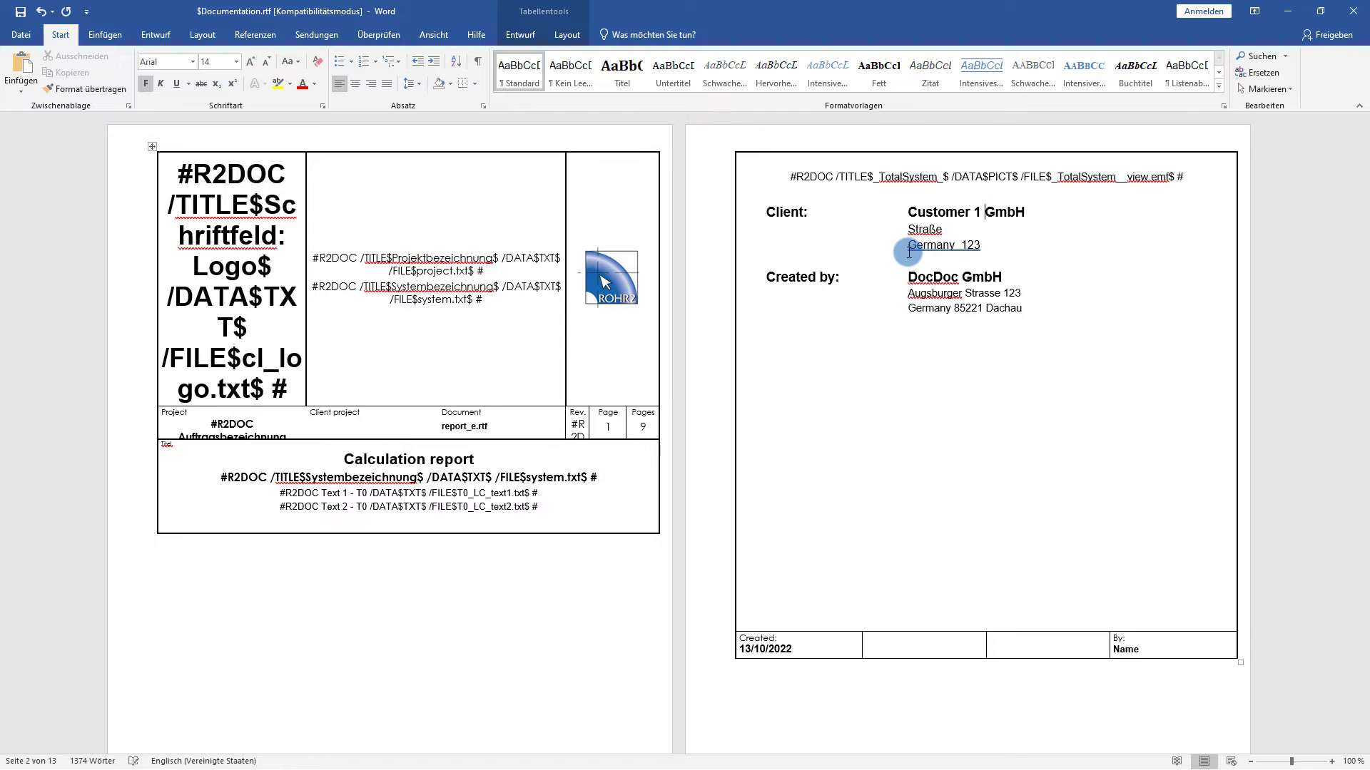
Complete the Client block for Customer 1 GmbH with the client's postal address, then save and close the project template.
double_click(924, 229)
text(Neues)
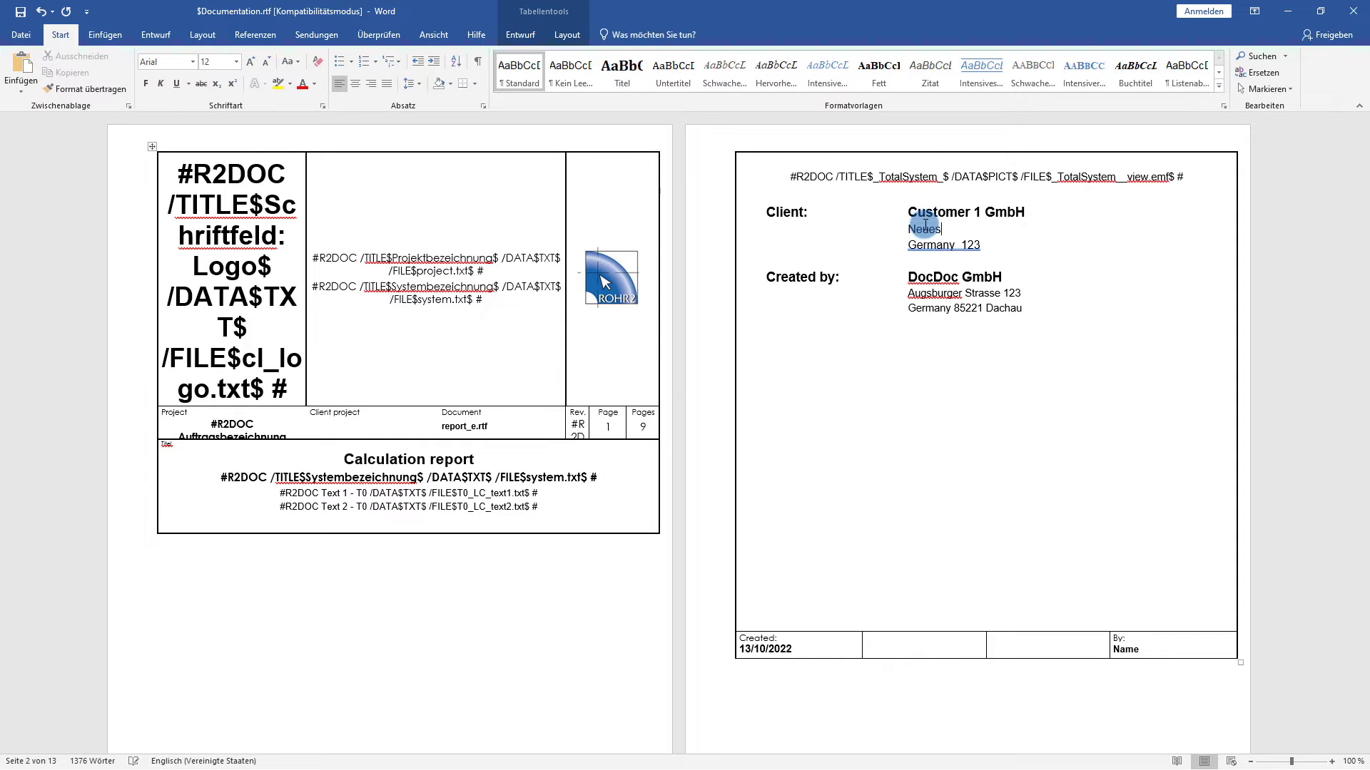
double_click(972, 244)
text(59423)
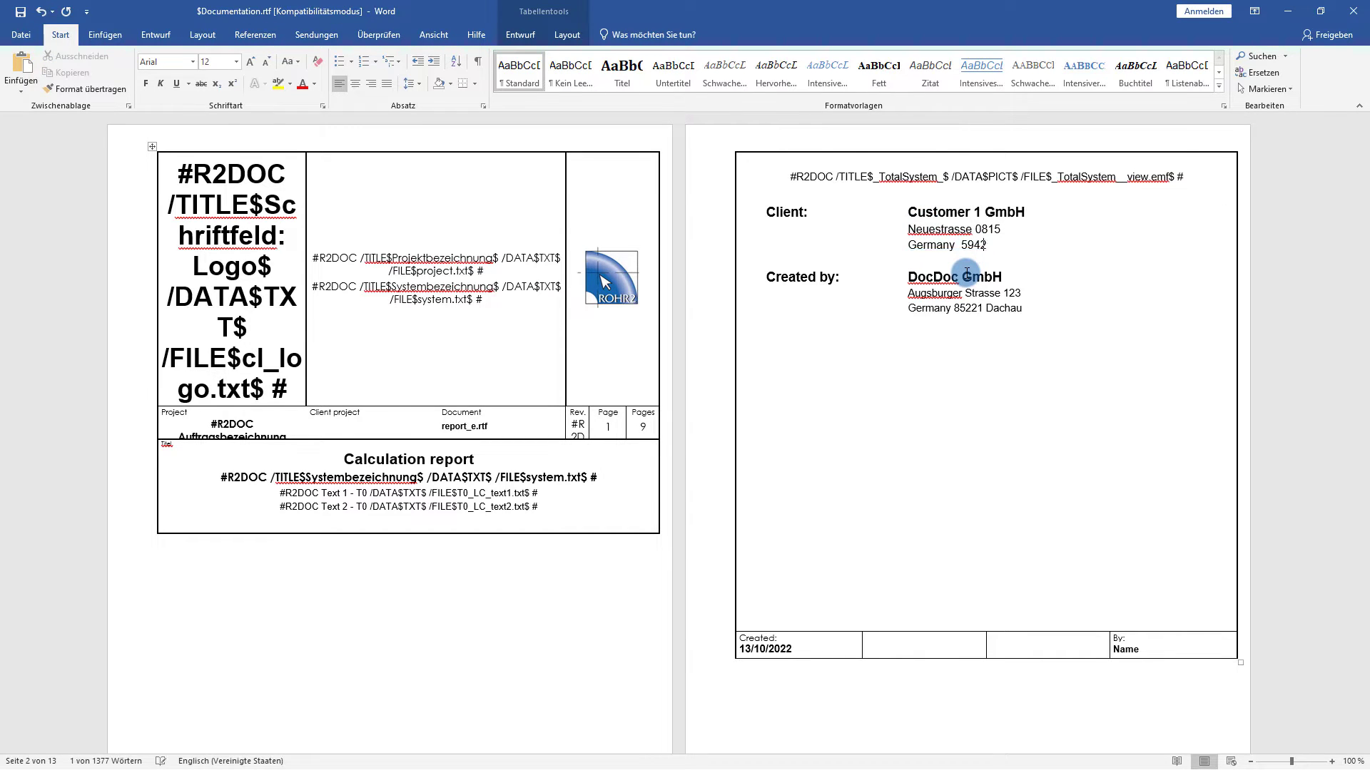
click(979, 321)
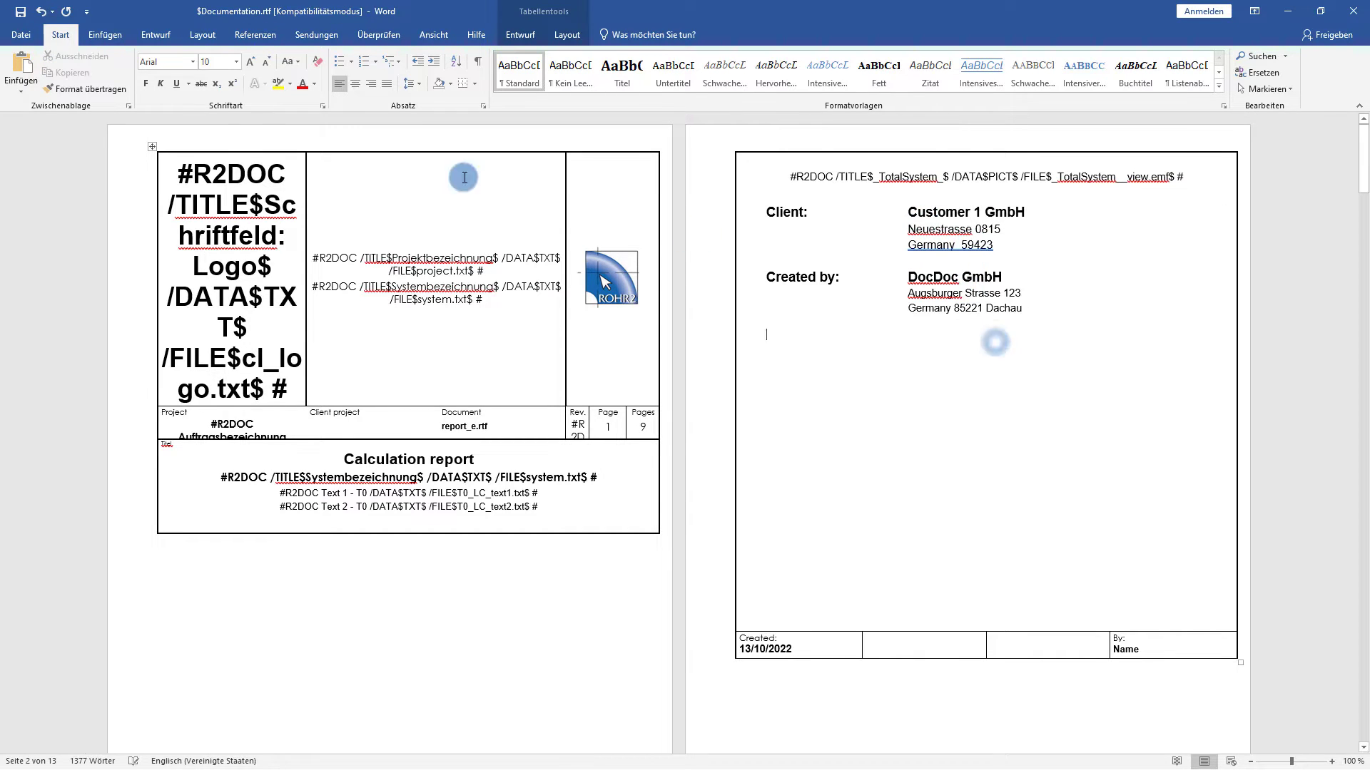
click(27, 17)
click(1361, 10)
Switch to ROHR2, open the project's report template for editing and minimize Word to reach the report data tree.
click(86, 325)
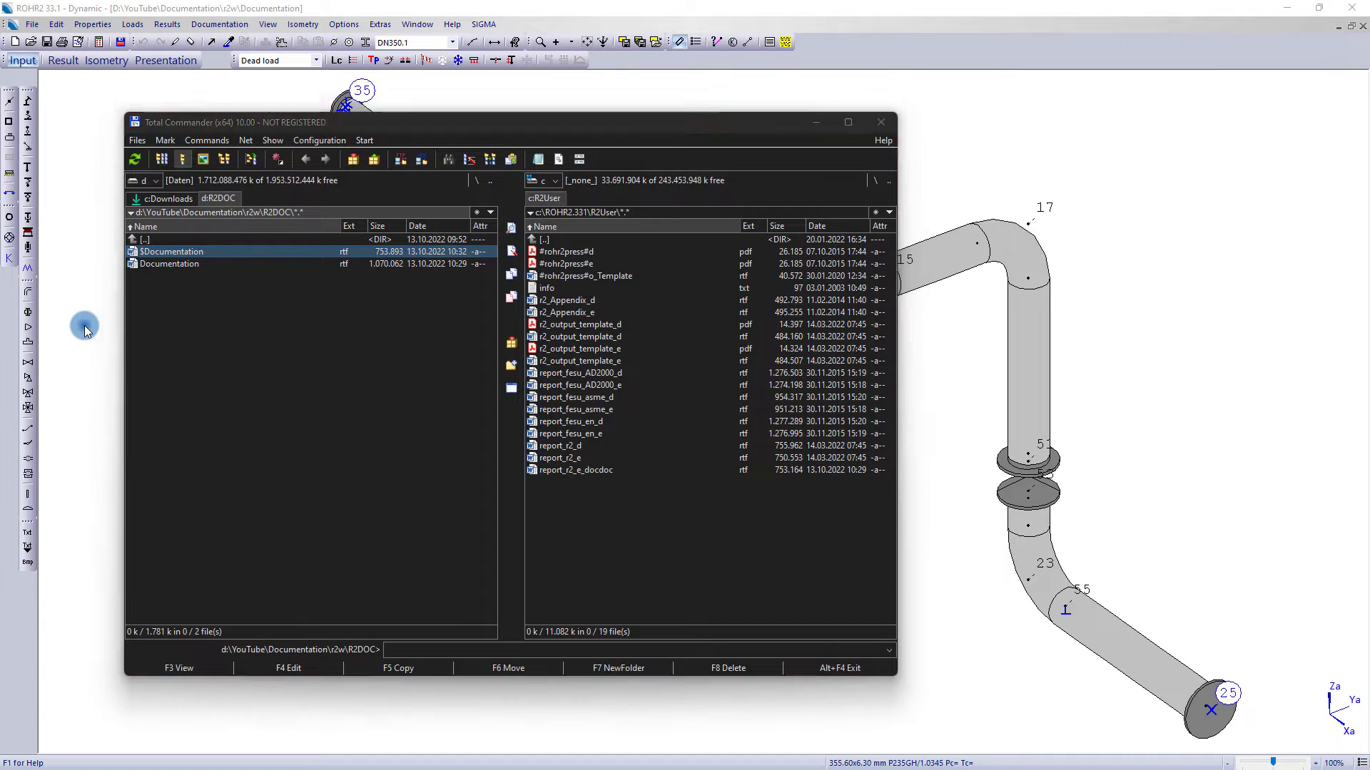
click(14, 338)
click(214, 24)
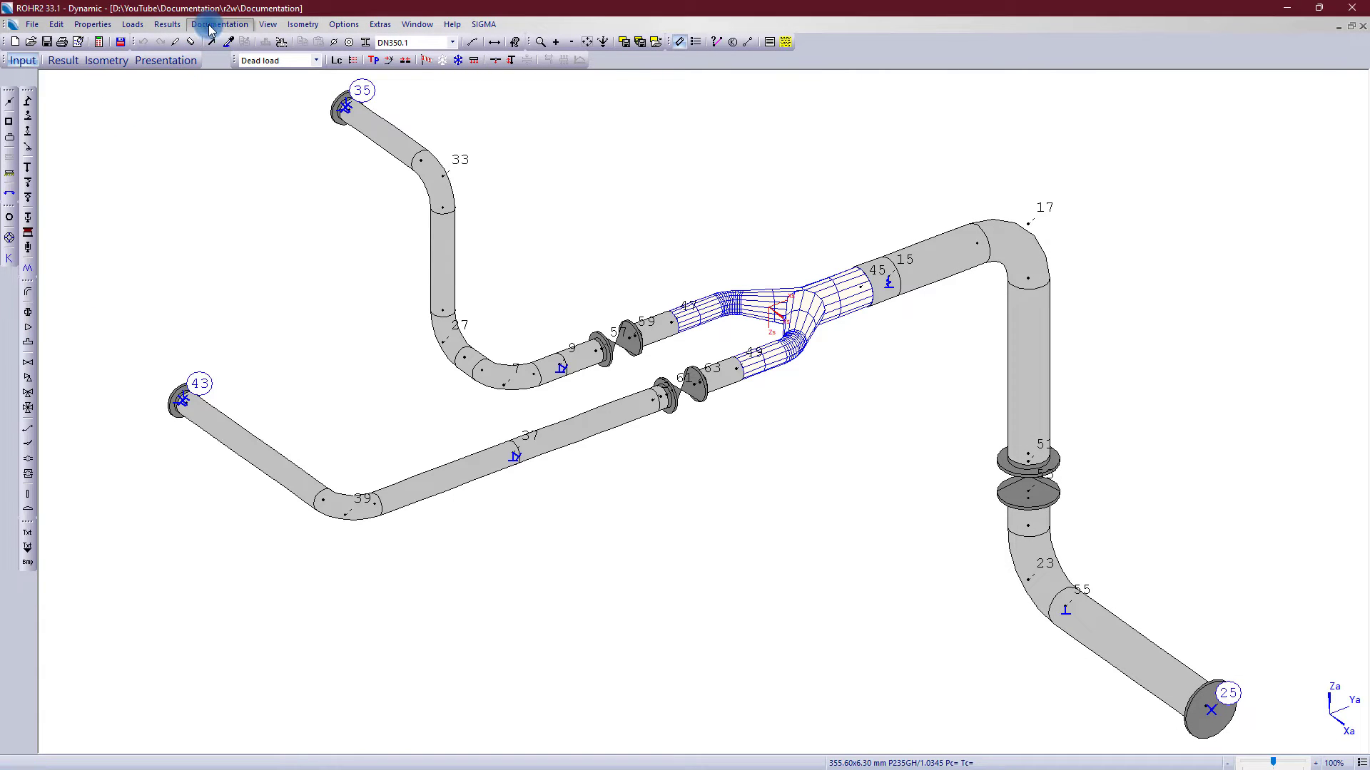
click(289, 64)
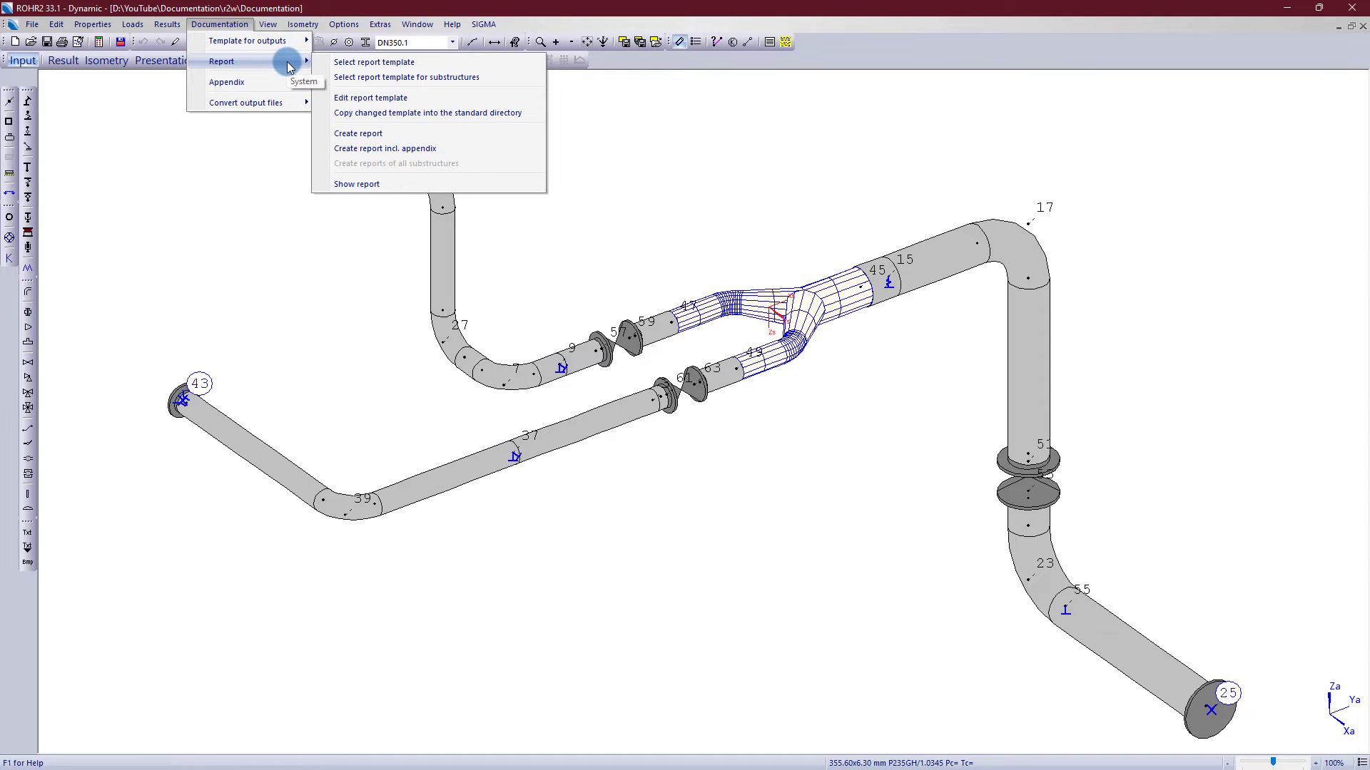
click(450, 105)
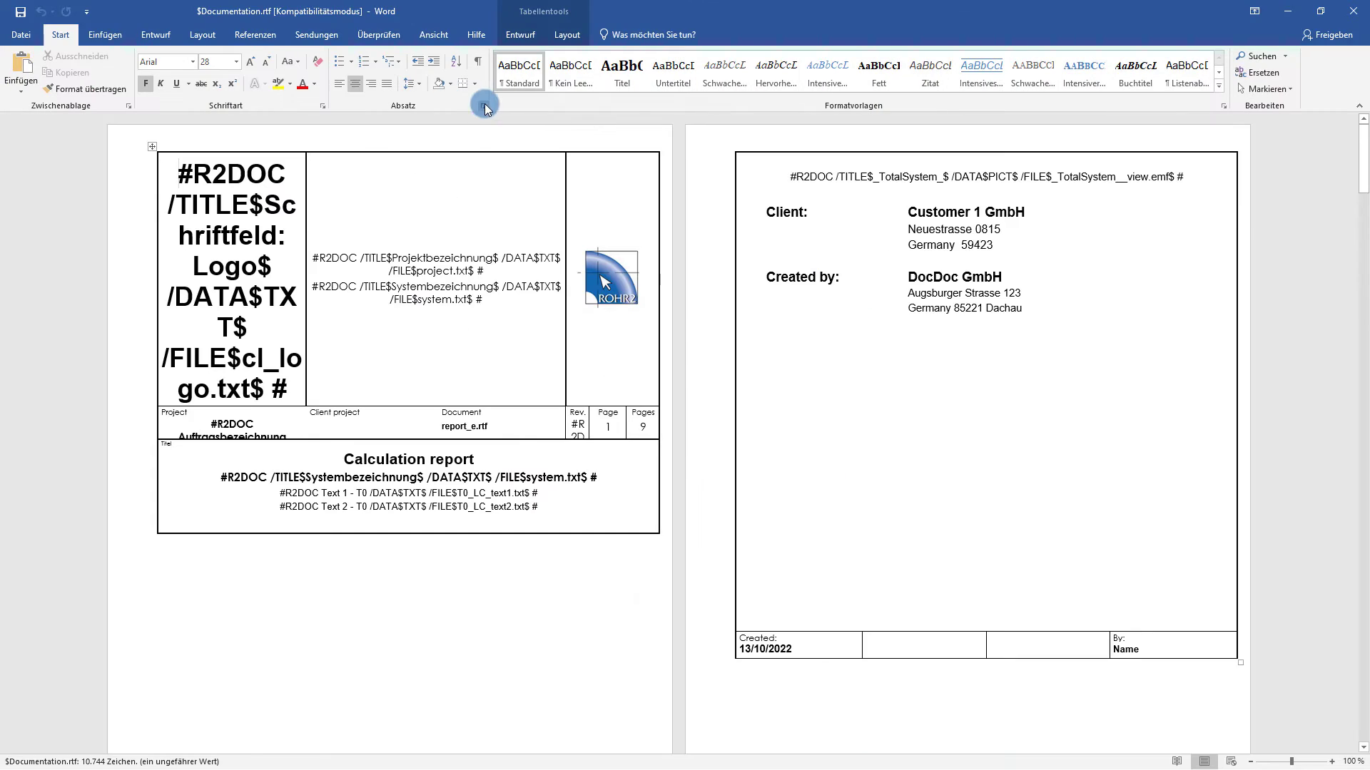
click(1284, 12)
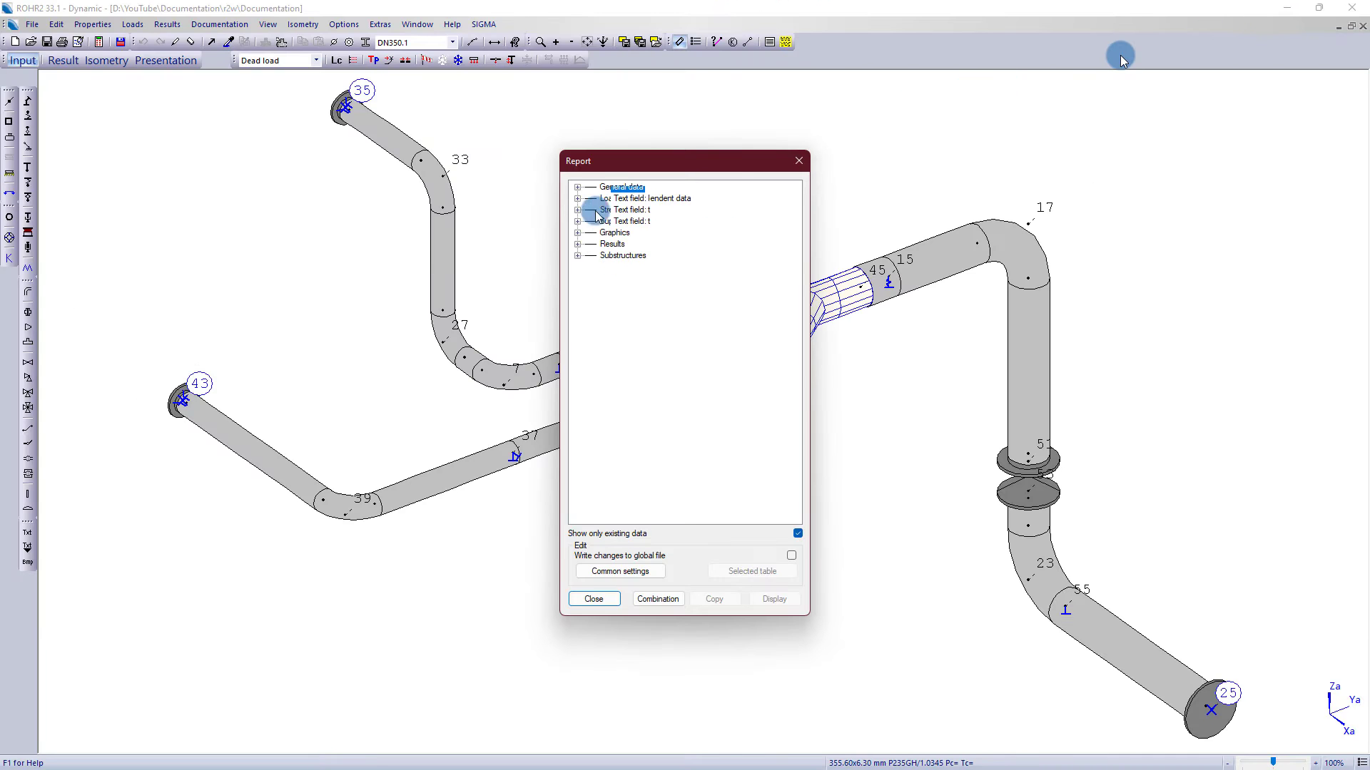
Browse the available report entries under General data and under the Dead load case of the load case dependent data.
click(578, 187)
click(628, 200)
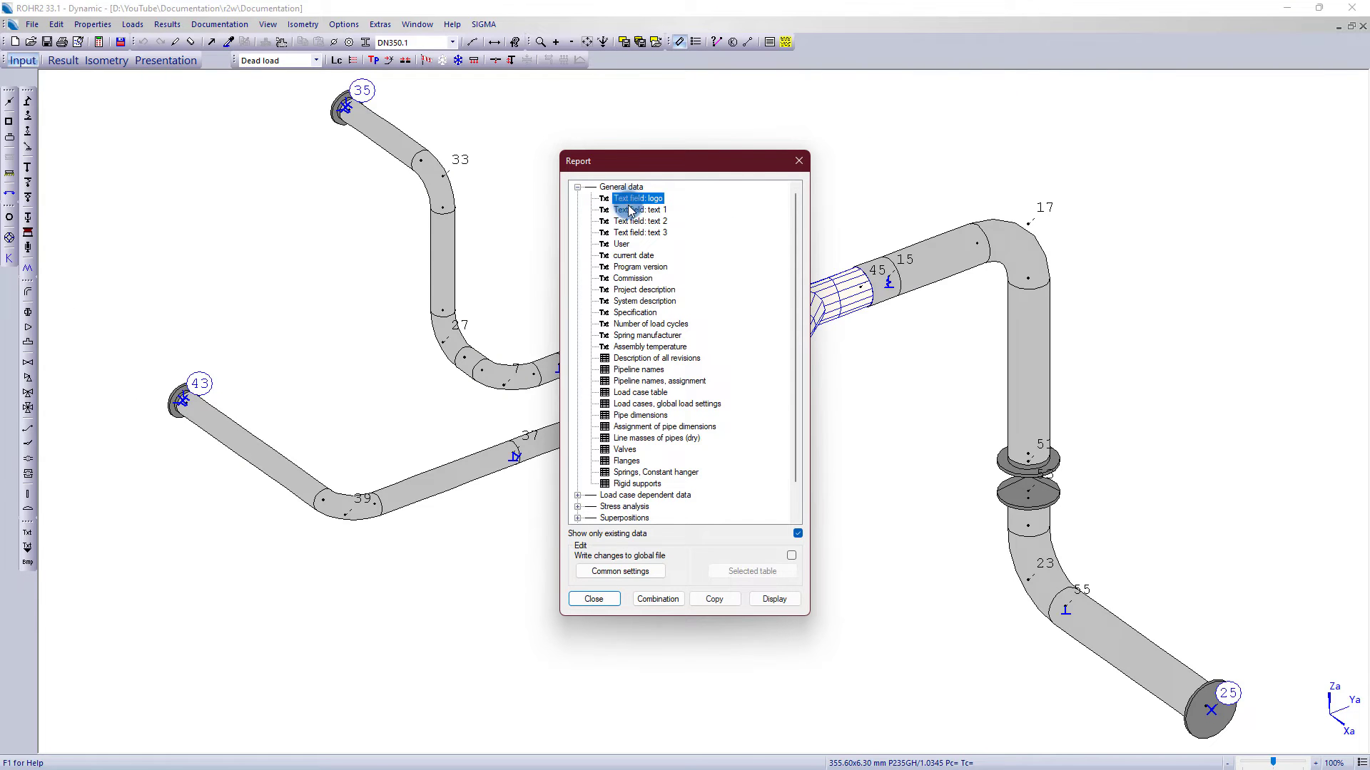
click(644, 358)
click(577, 495)
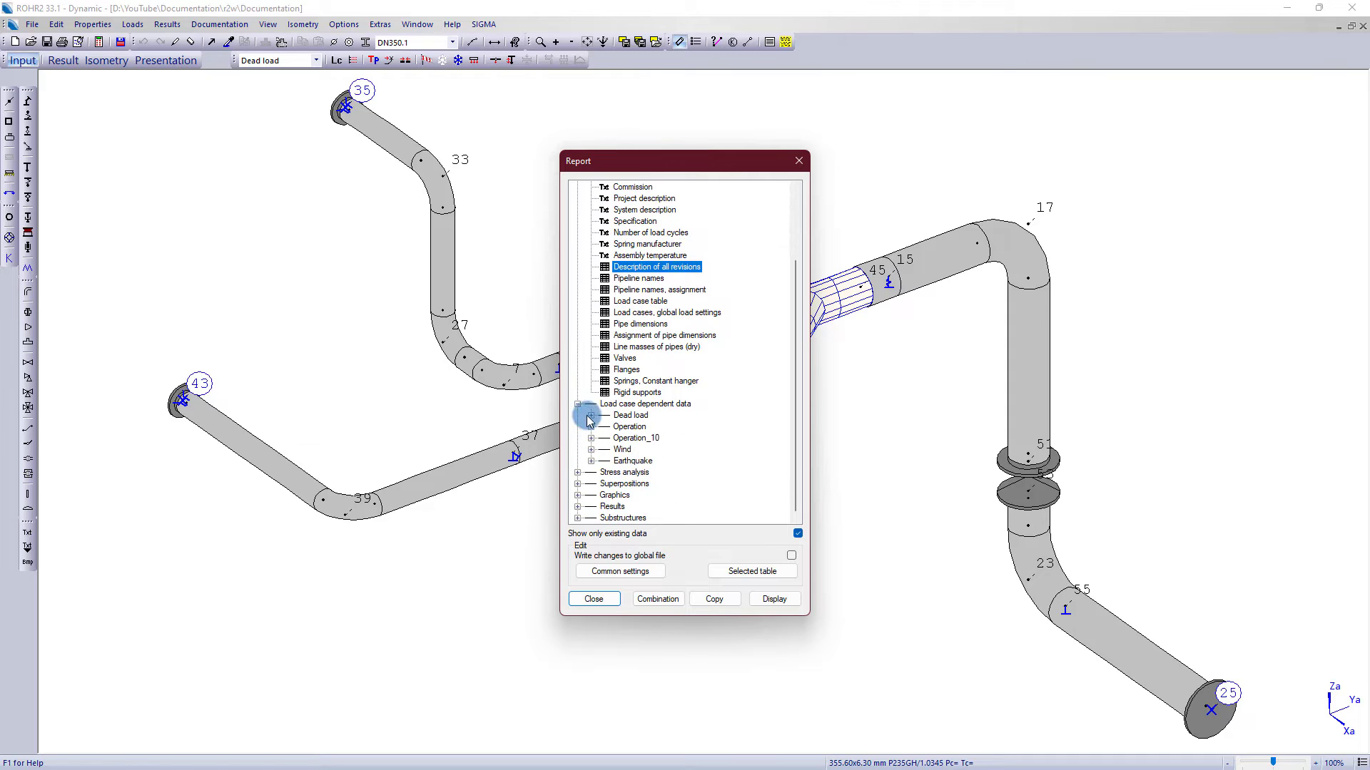
click(592, 416)
scroll(598, 423, down, 3)
Preview the saved graphic view _TotalSystem_Dead_load_Displ and close the preview.
click(578, 495)
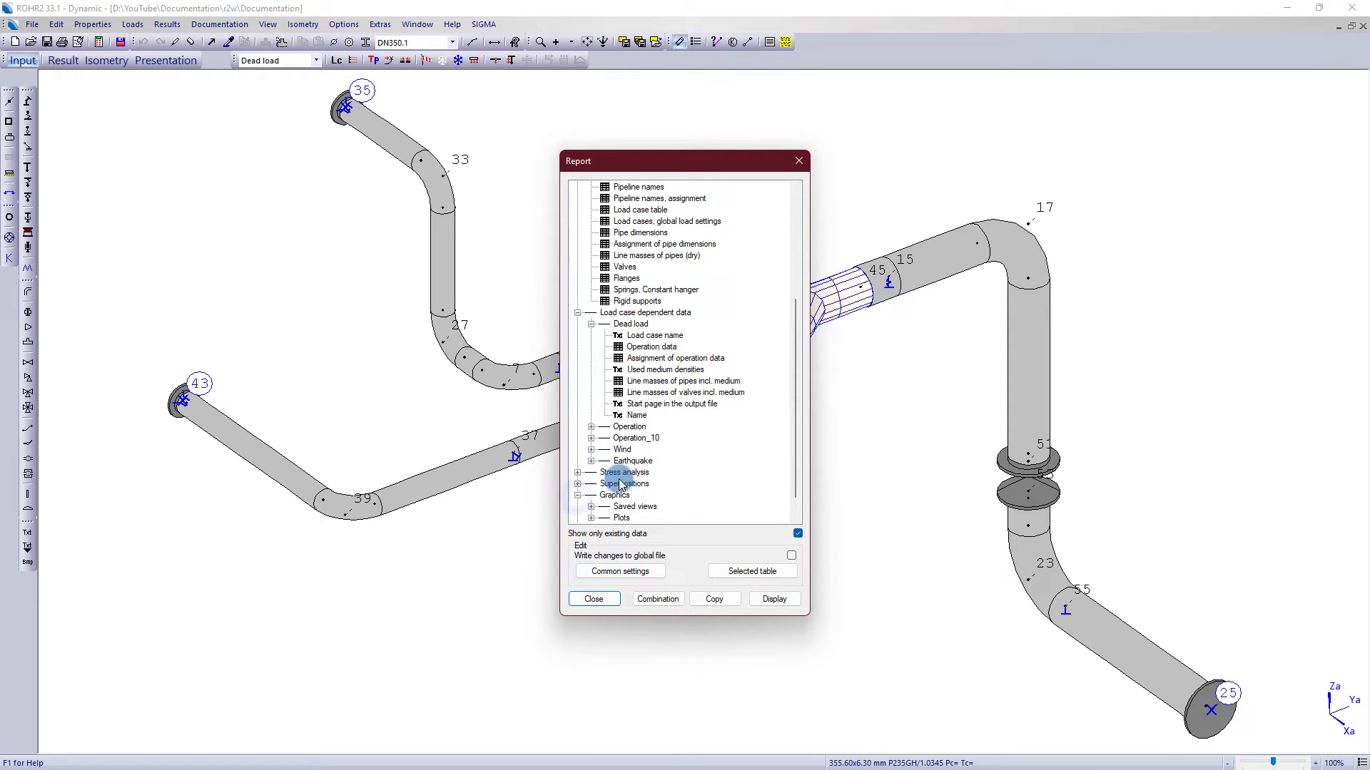
click(591, 483)
click(661, 370)
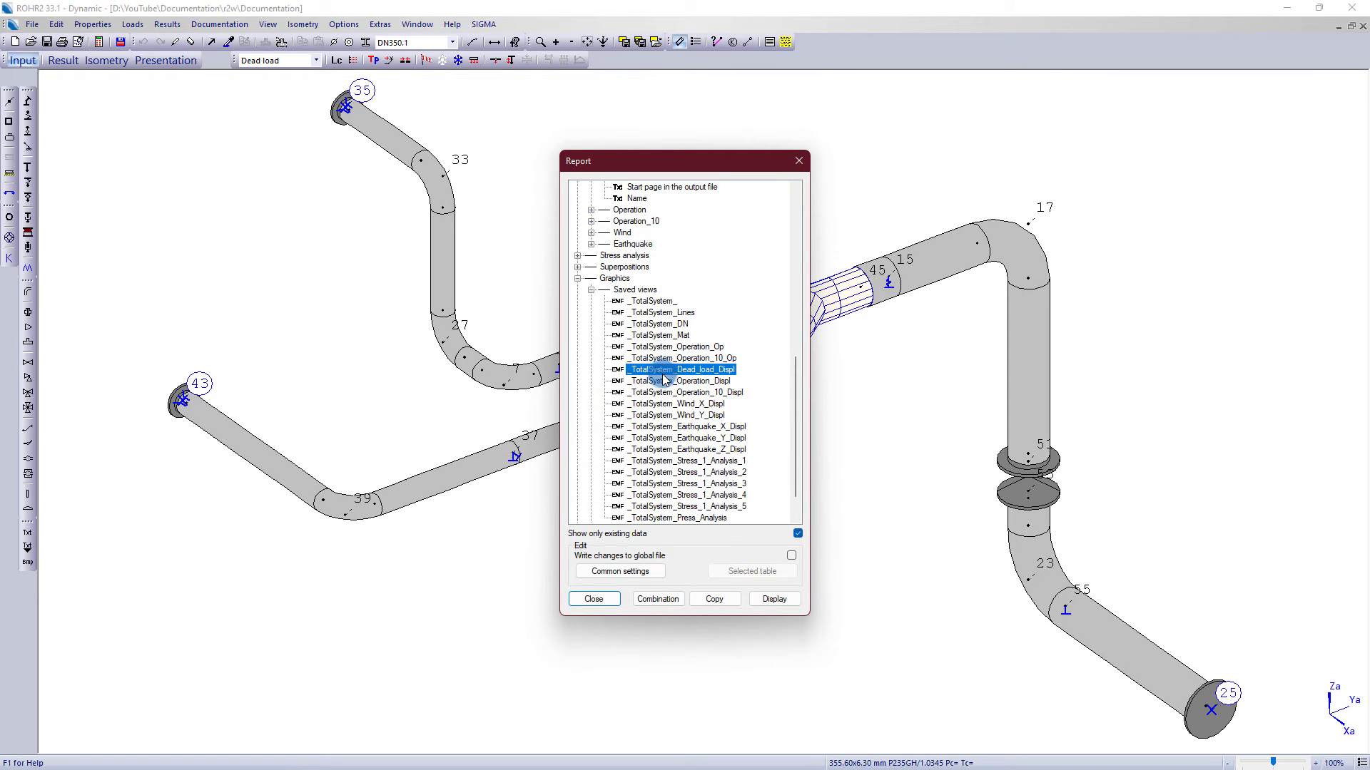
click(774, 600)
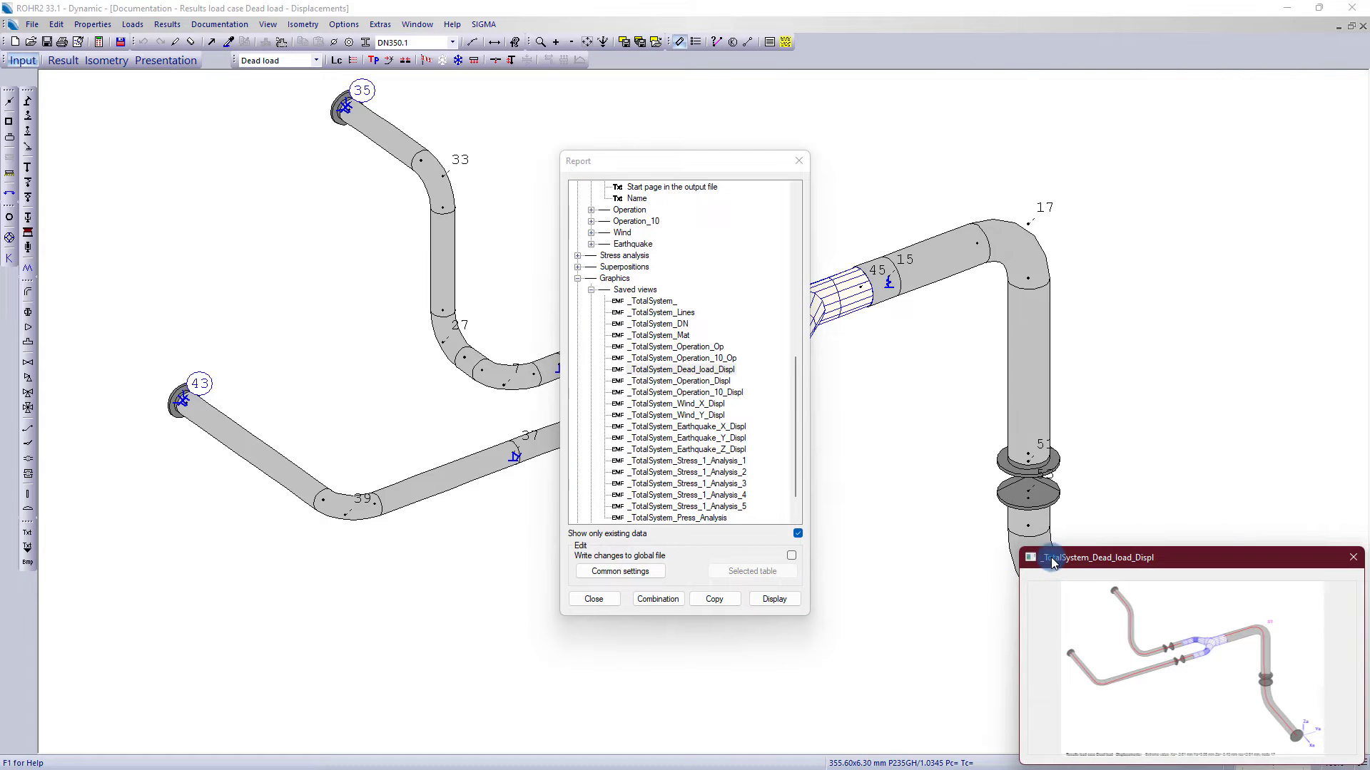
drag(1038, 564, 1186, 392)
click(1268, 405)
Preview the Dead load entries for line masses of pipes incl. medium and used medium densities, closing each preview.
scroll(649, 314, up, 2)
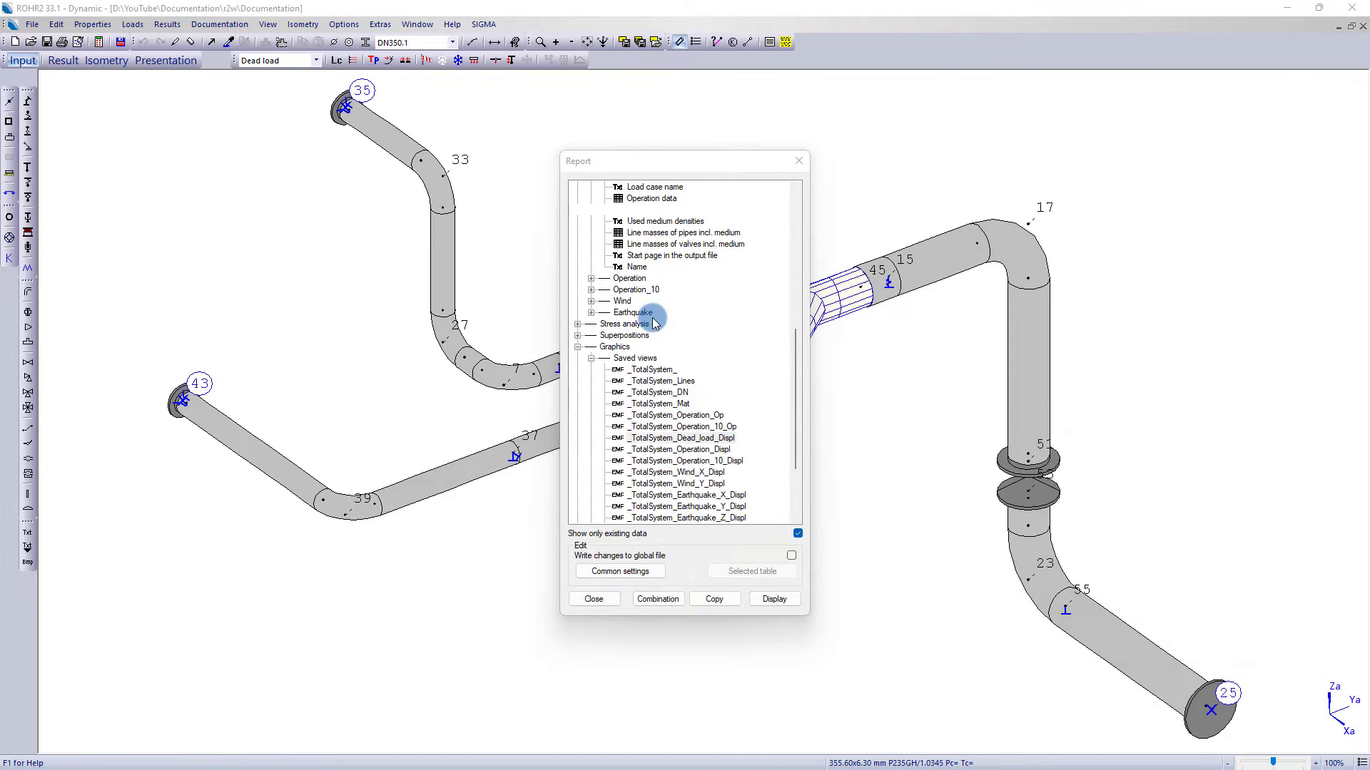
click(642, 234)
click(773, 599)
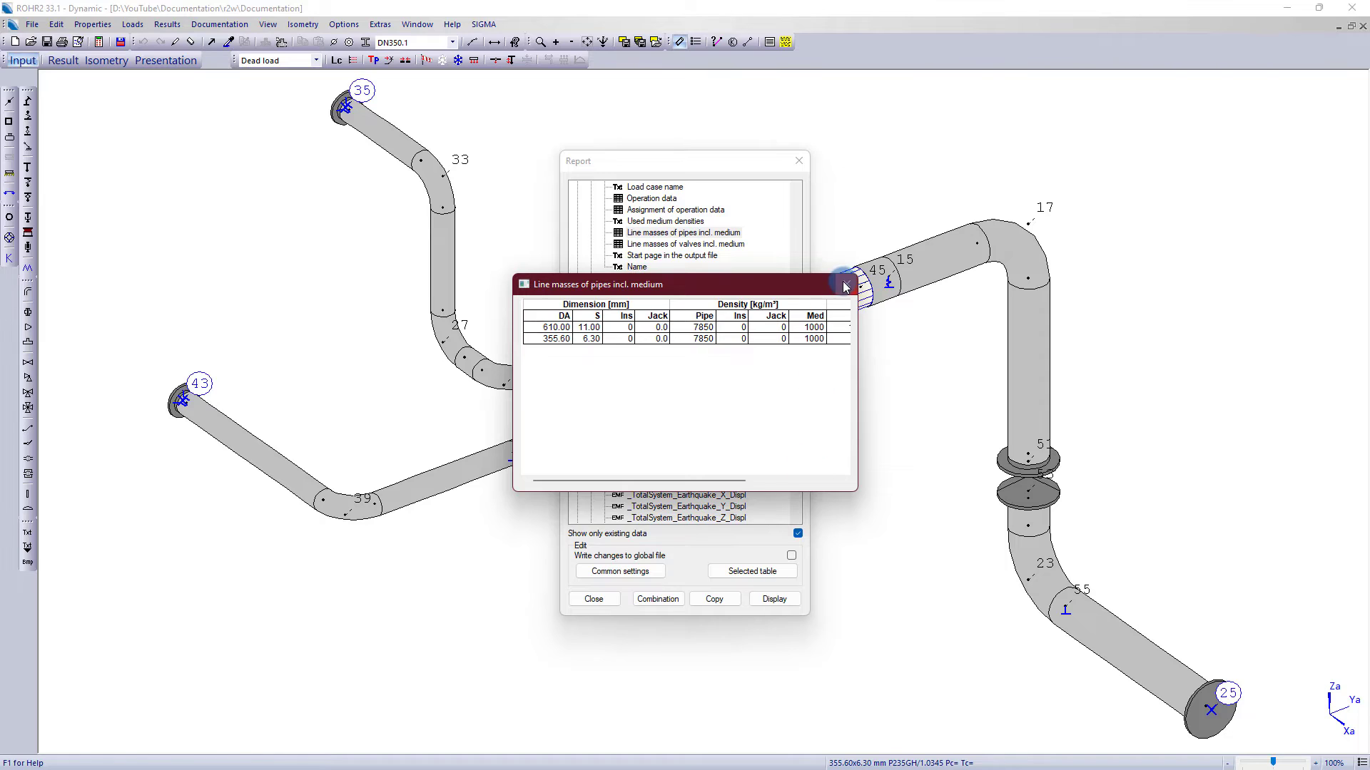
click(846, 284)
click(696, 221)
click(778, 597)
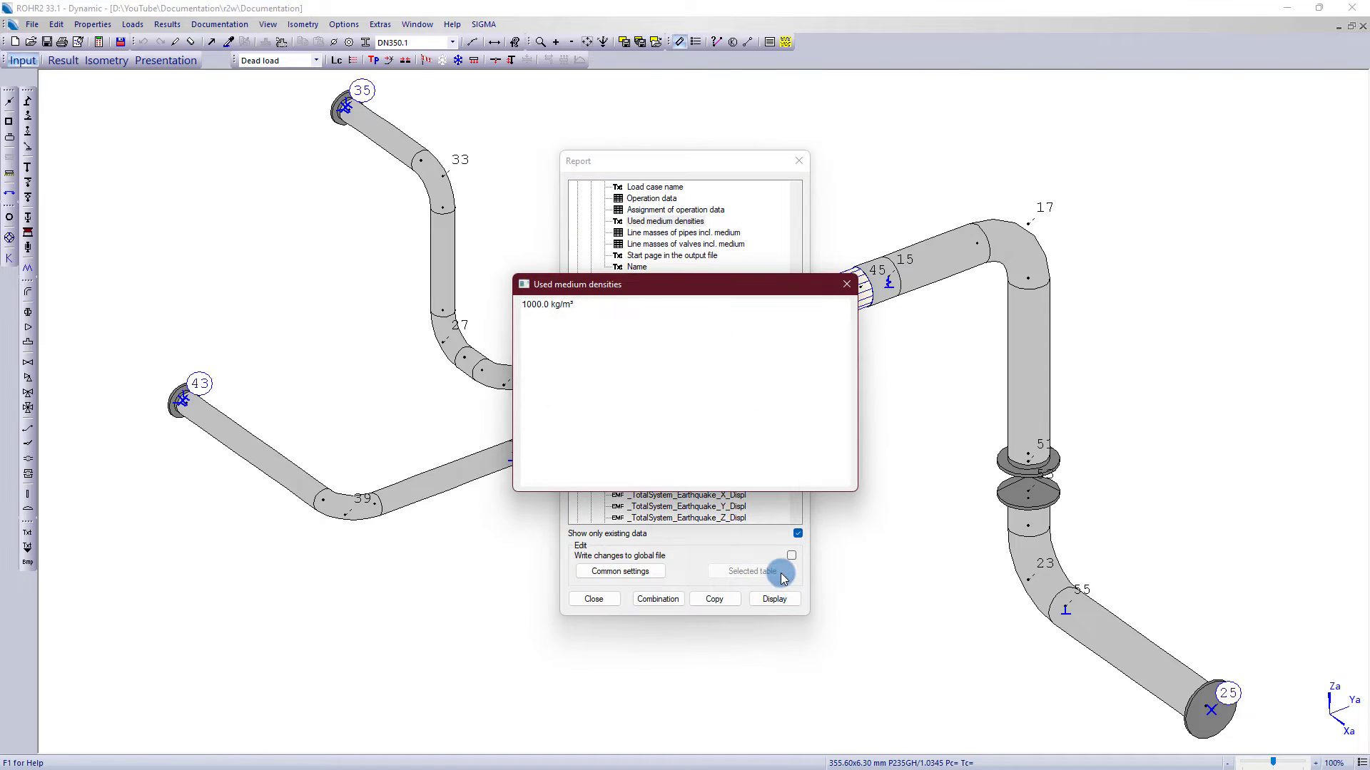
click(846, 285)
Preview the Substructures - max. utilizations table from the Stress analysis FE results, then copy its reference for the template.
scroll(685, 350, up, 3)
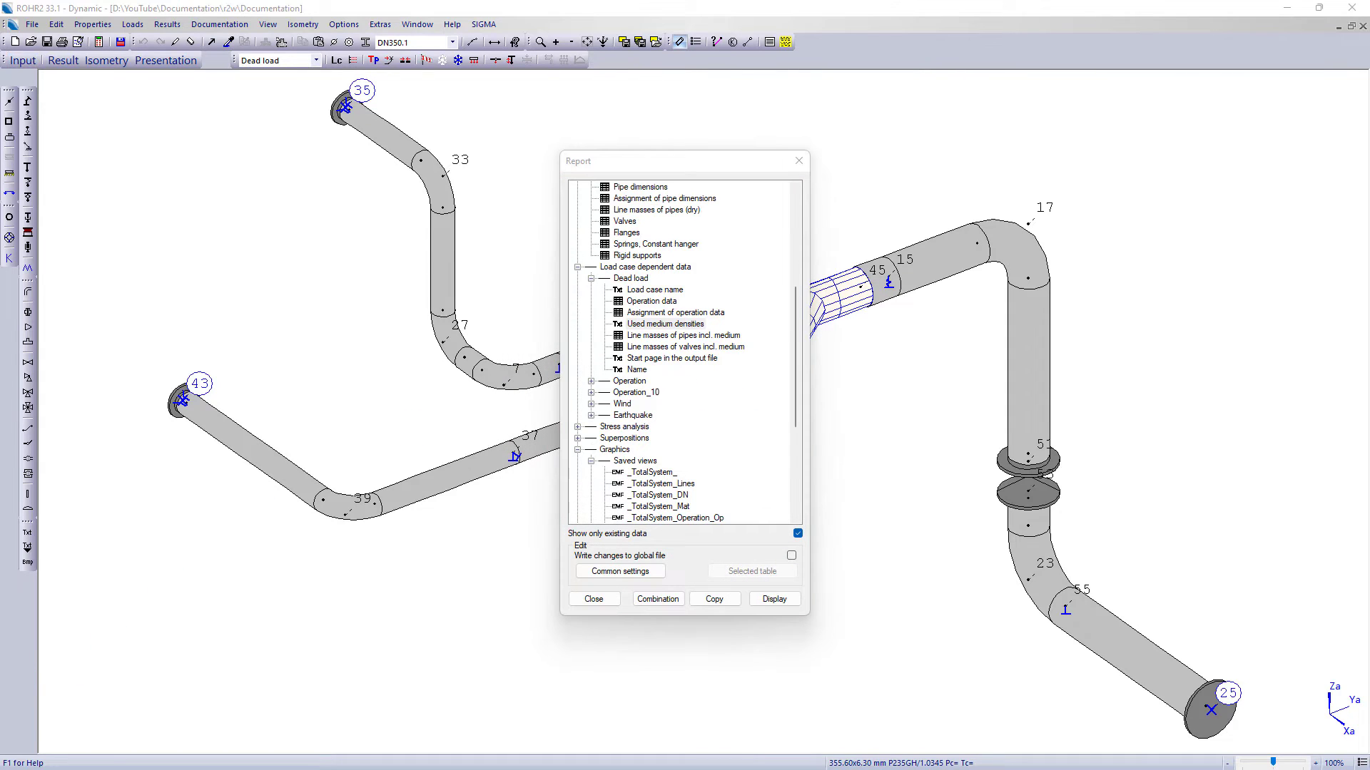
scroll(662, 438, down, 6)
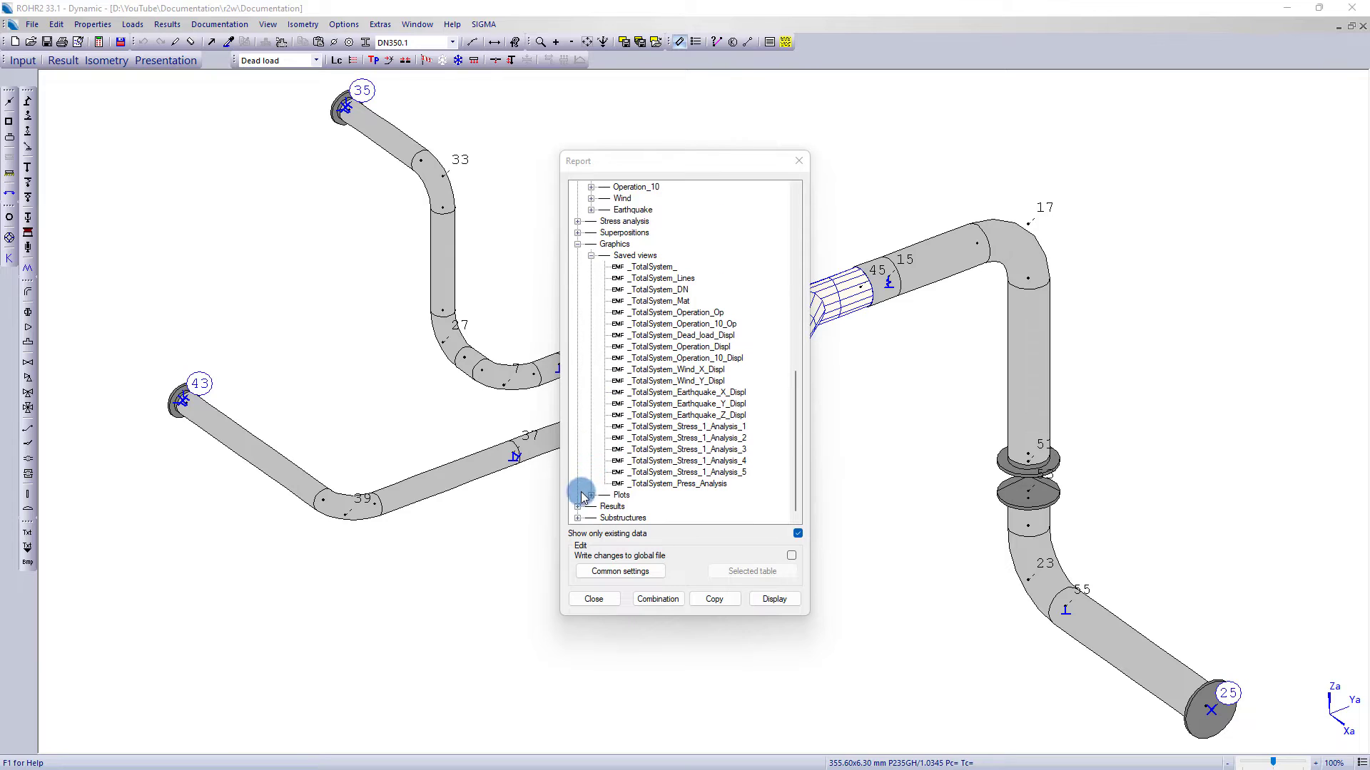
click(578, 506)
click(590, 439)
click(604, 462)
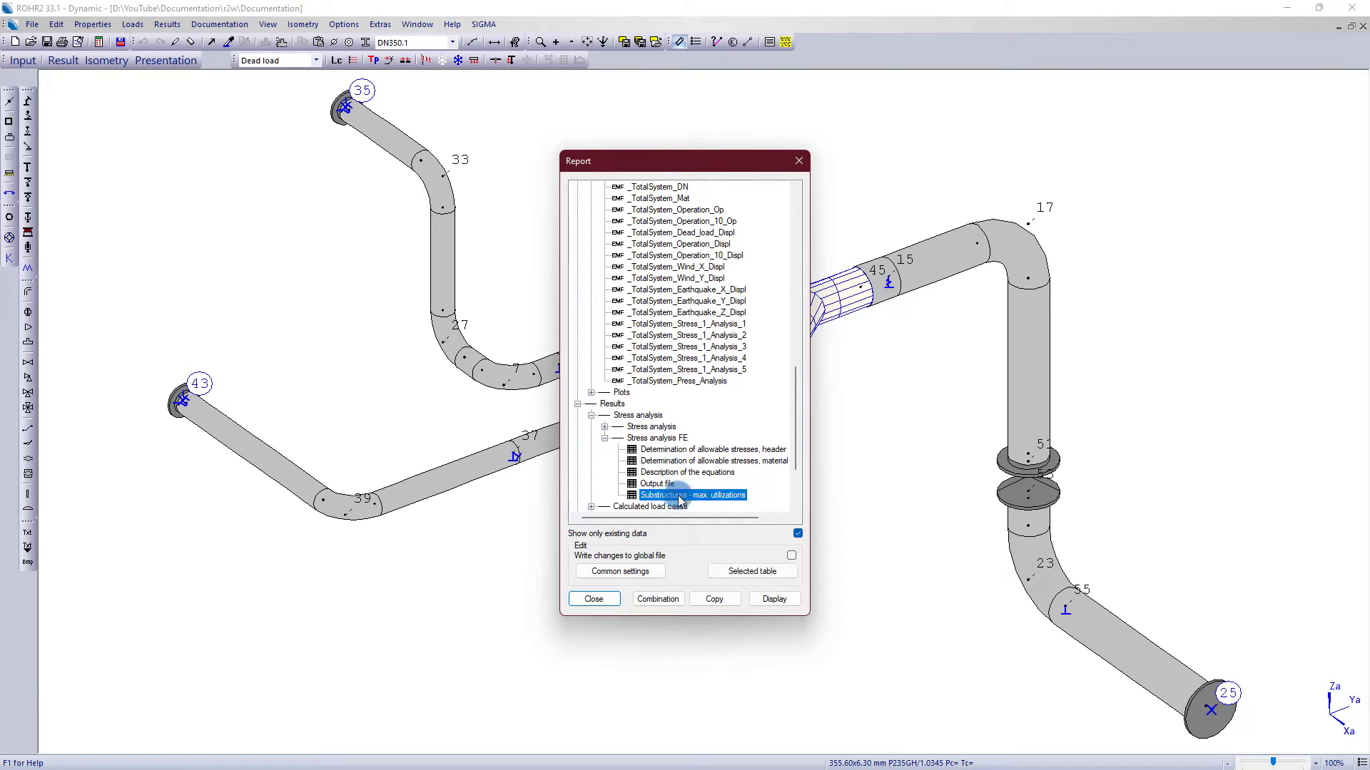
click(754, 574)
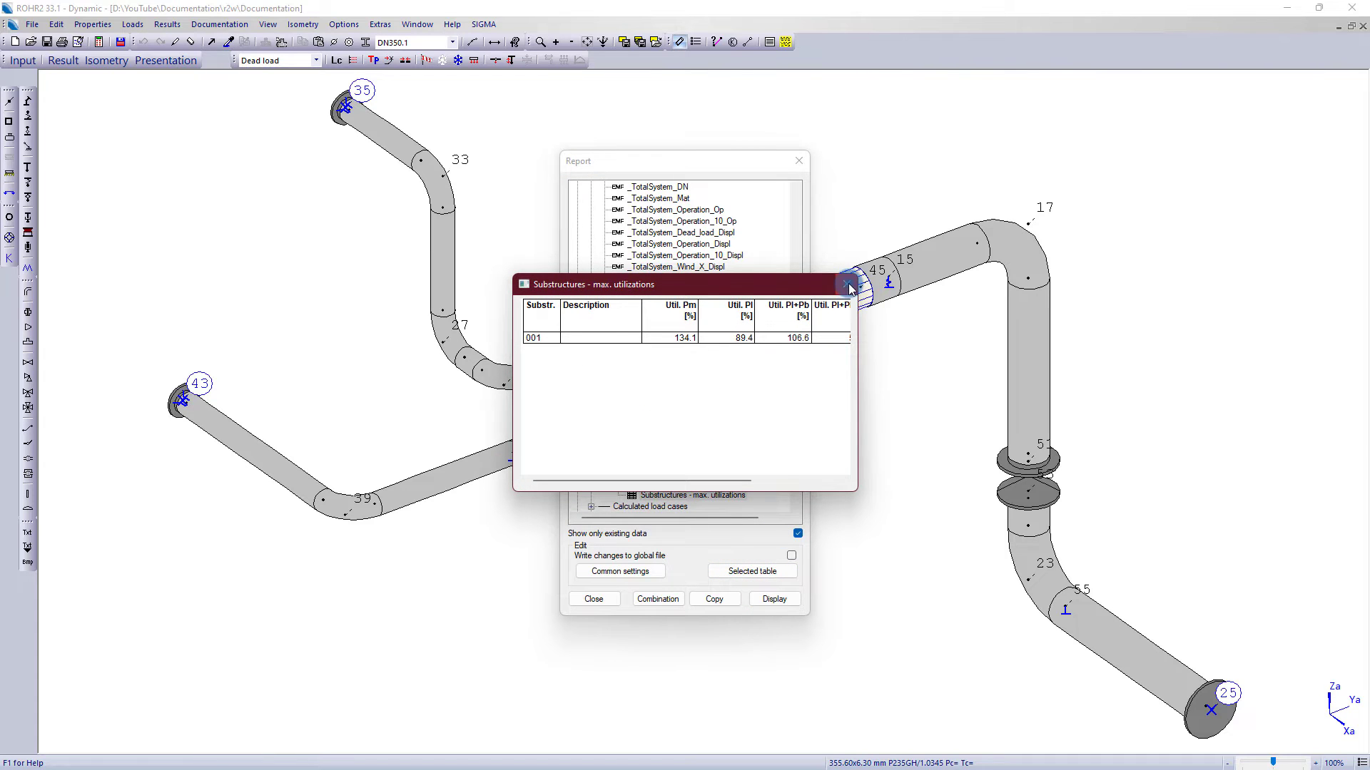
click(849, 286)
click(713, 598)
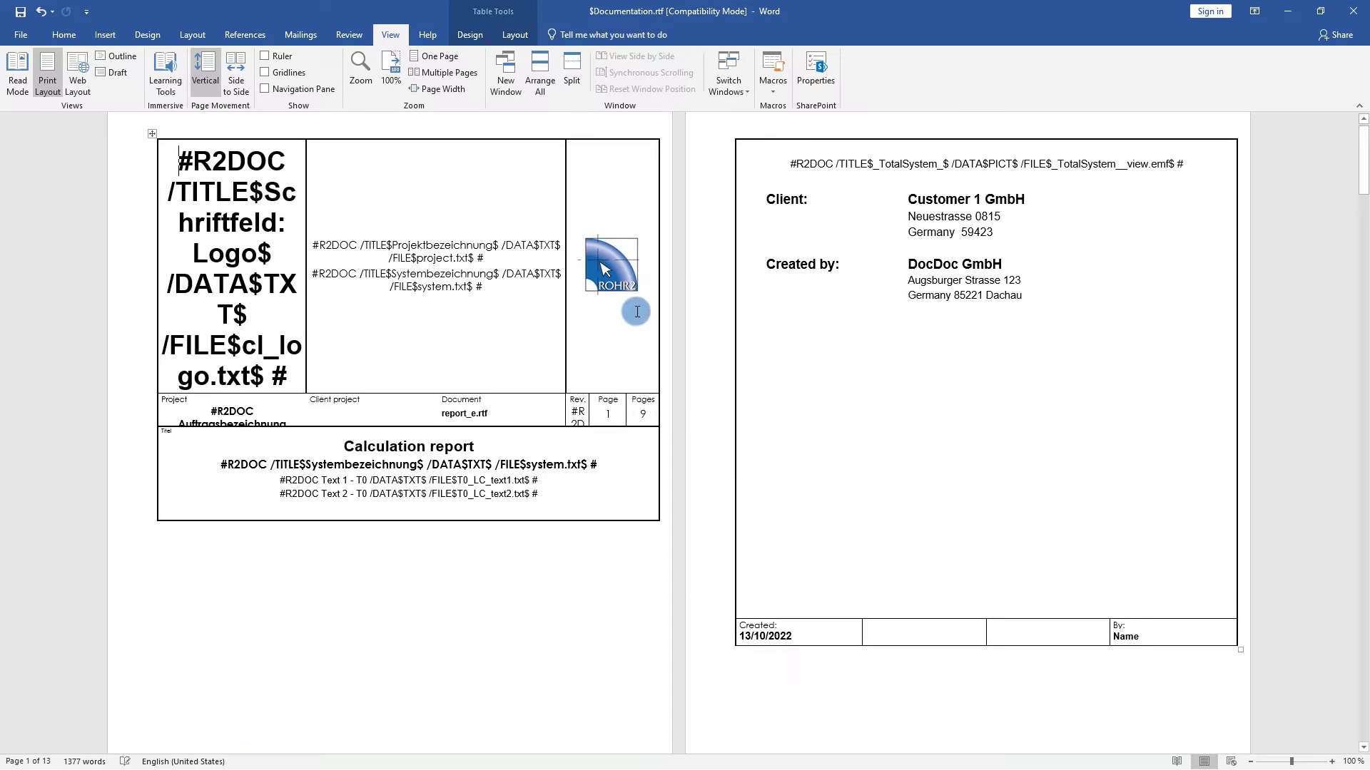
Add a line reading Substructures below the Loads on supports paragraph of section 6.3 in the Word template.
drag(1356, 154, 1322, 608)
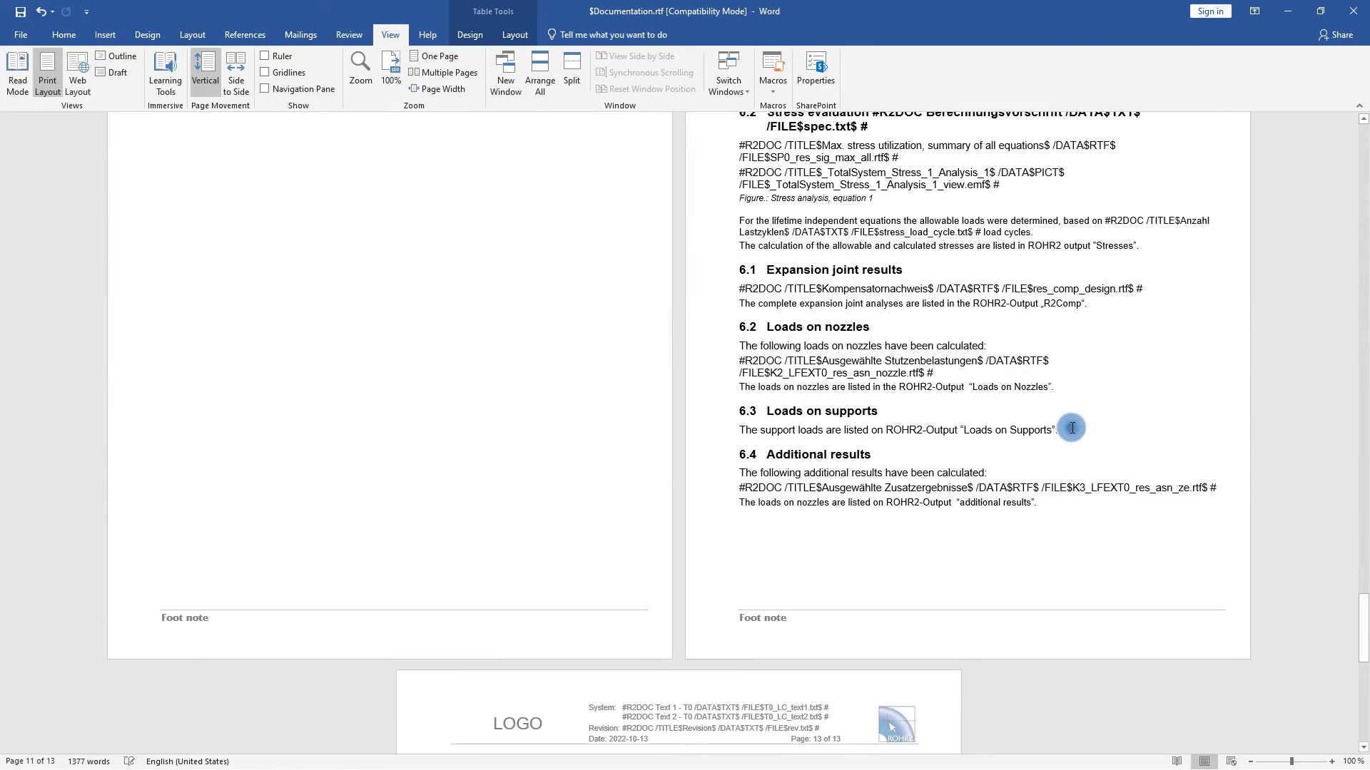
click(1071, 428)
scroll(1076, 434, down, 3)
key(Return)
key(Return)
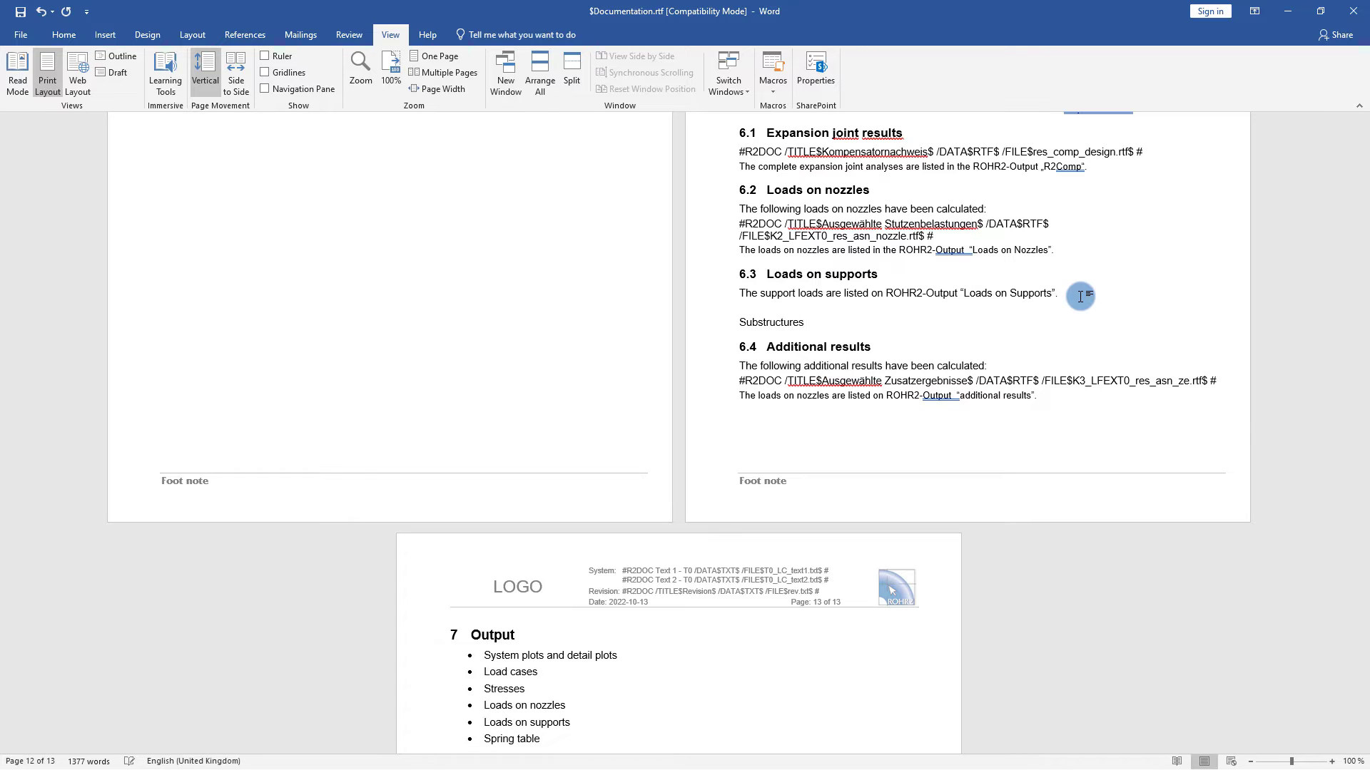
Format the Substructures line as a numbered subheading and paste the copied max. utilizations reference beneath it.
drag(803, 320, 741, 321)
click(63, 34)
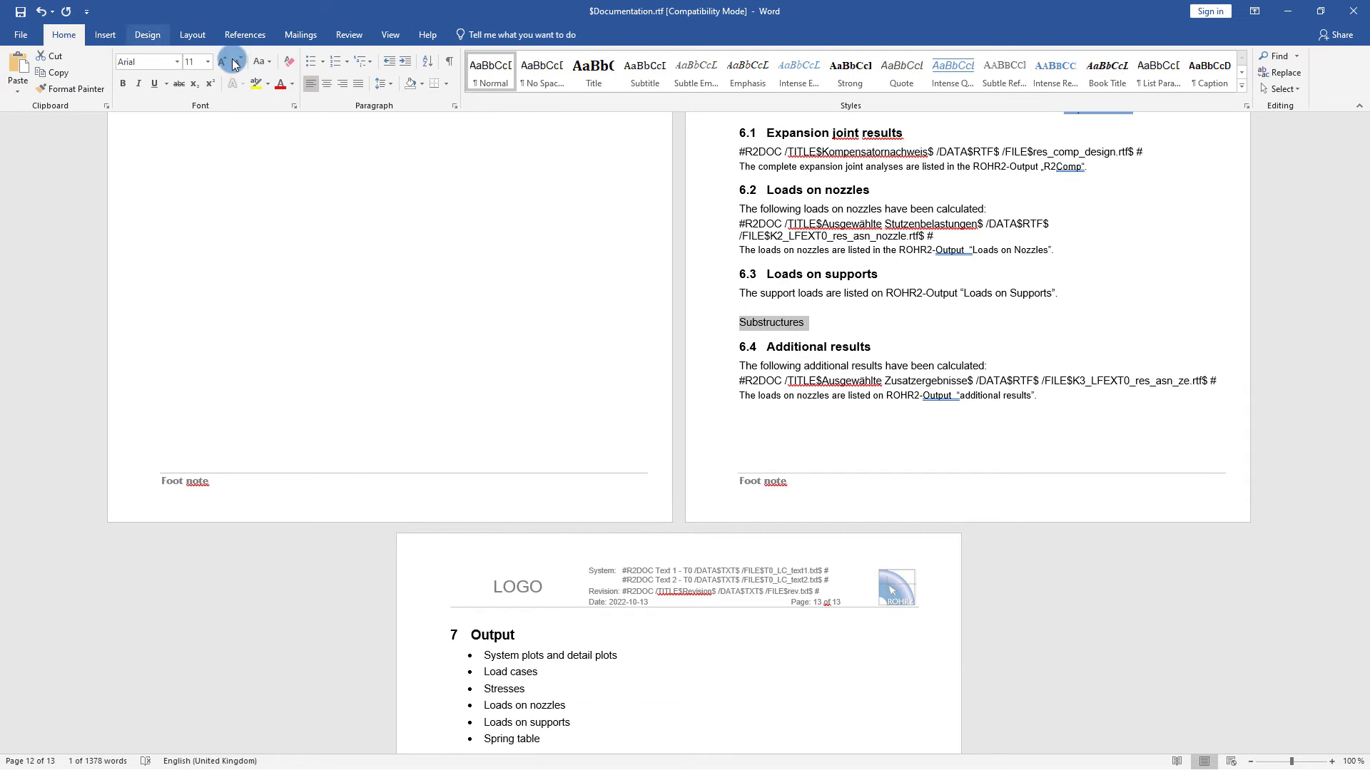
click(332, 62)
click(346, 62)
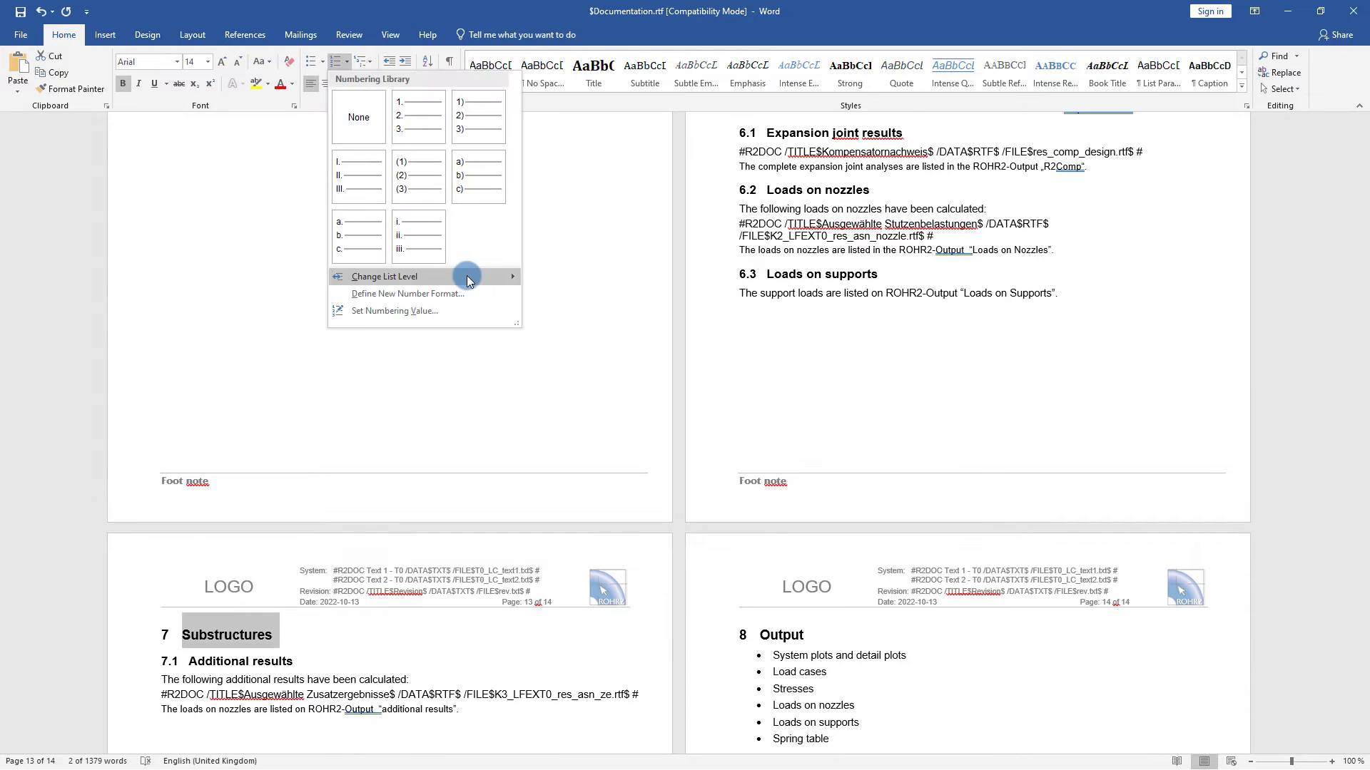
click(541, 307)
key(Down)
key(ctrl+v)
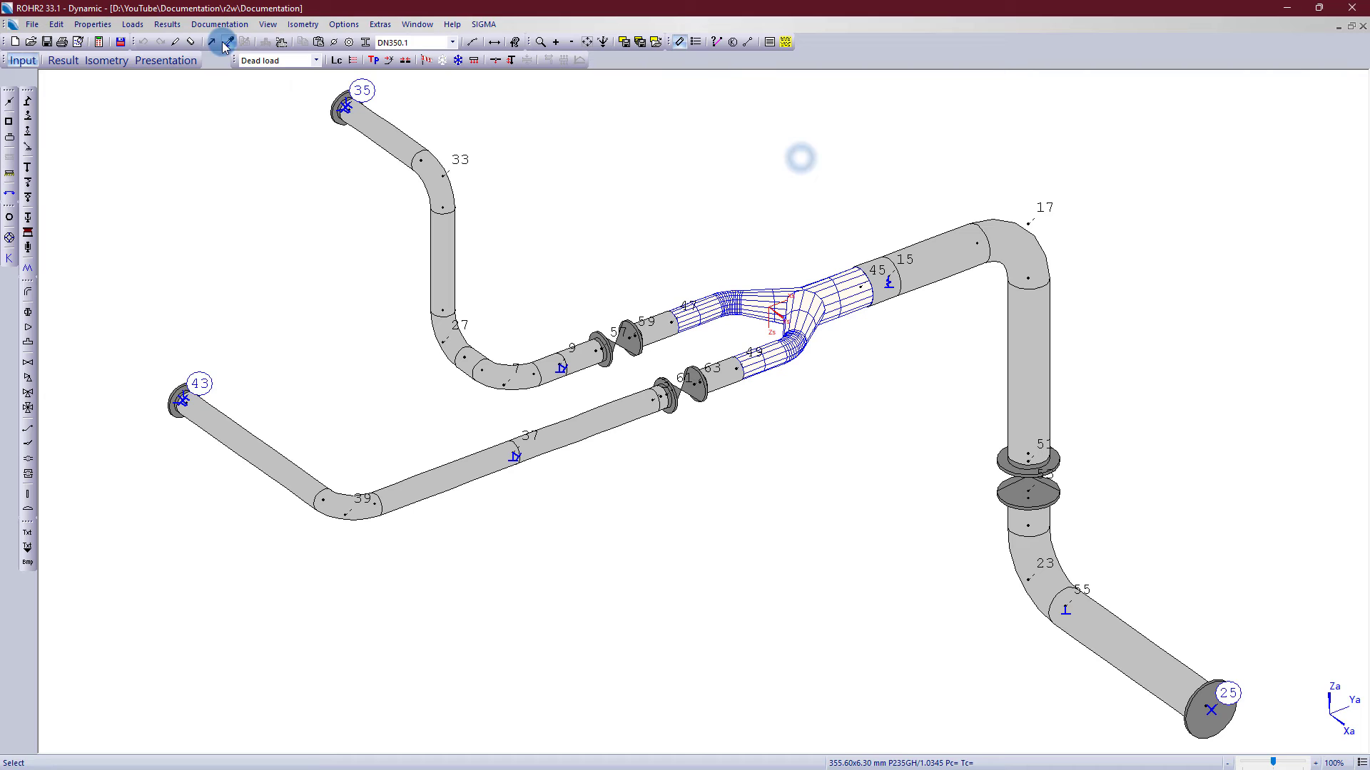
Create the calculation report in ROHR2 from the edited project template.
click(219, 24)
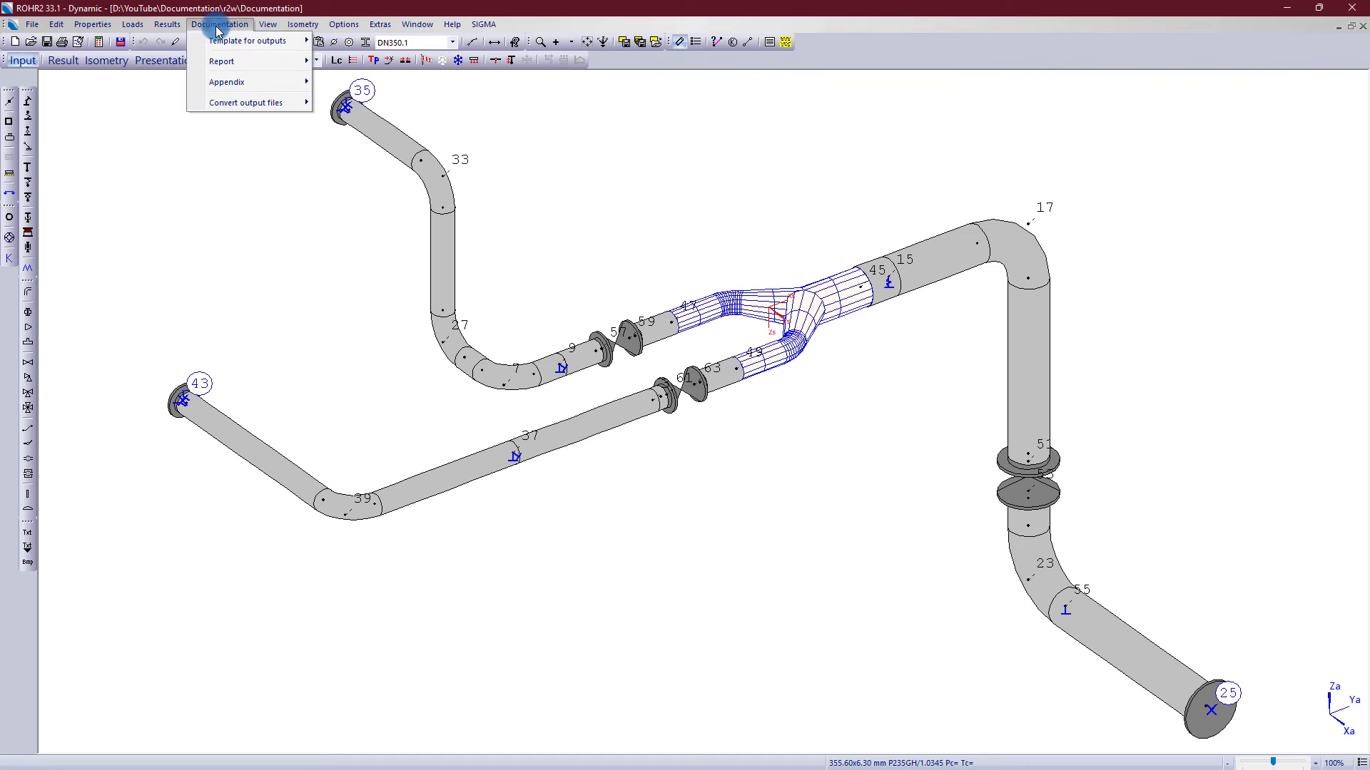
click(254, 61)
click(418, 132)
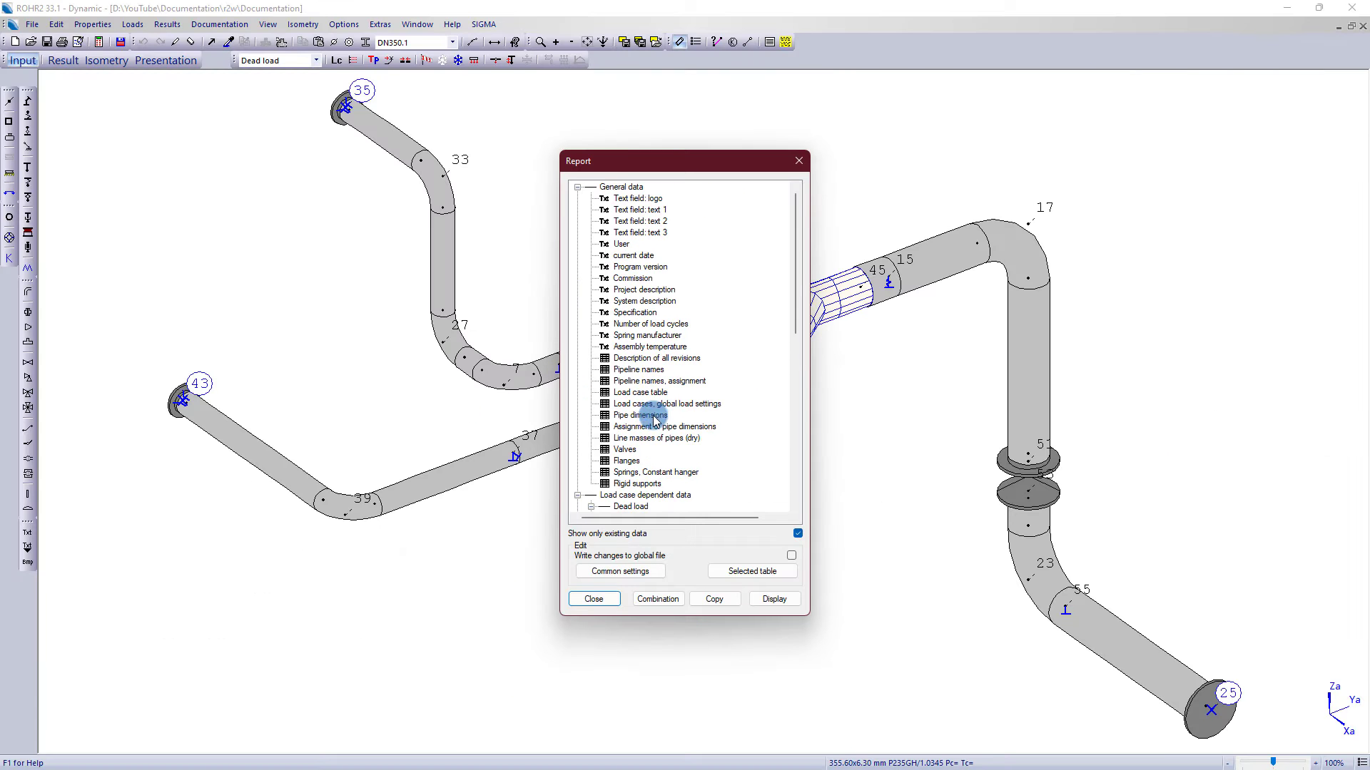
Preview the Pipe dimensions table in a window wide enough for all columns, then close the preview.
click(653, 415)
click(774, 600)
drag(633, 285, 210, 148)
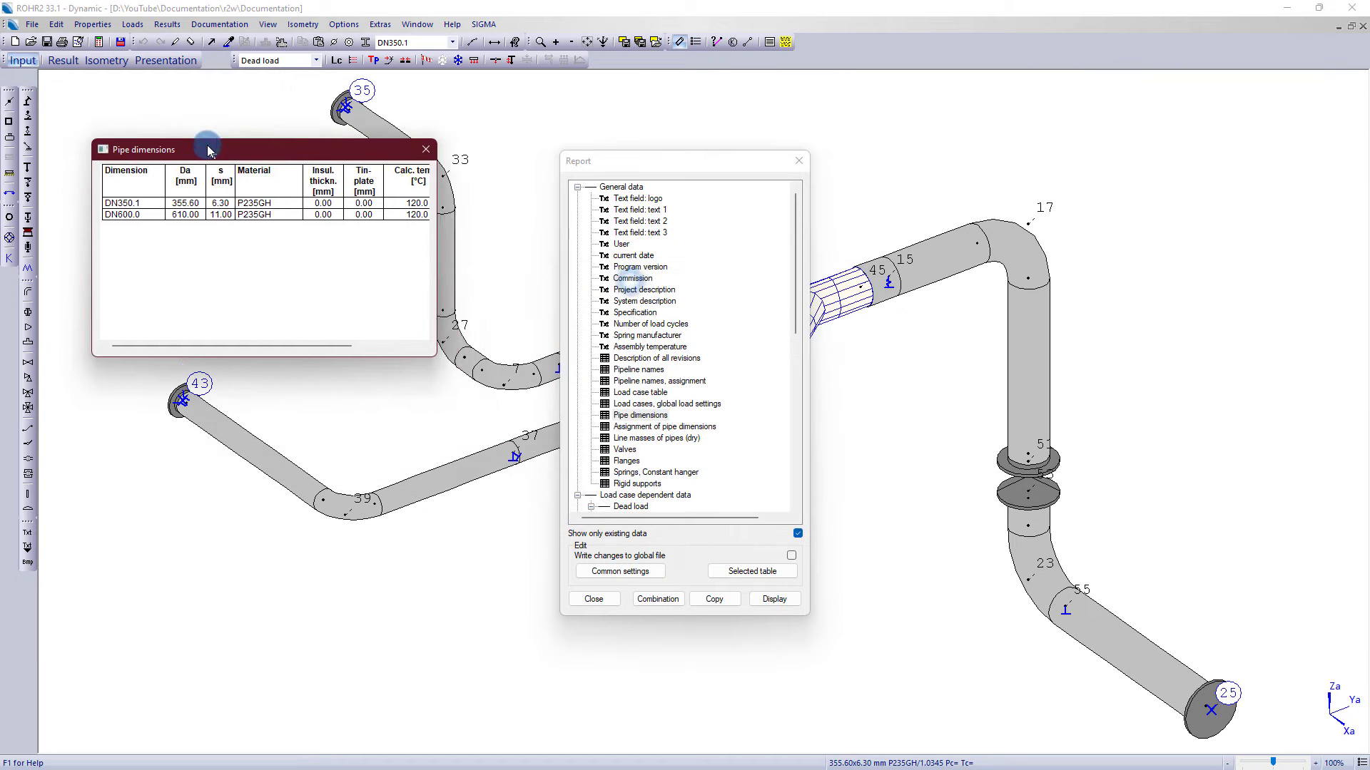
drag(397, 303, 602, 303)
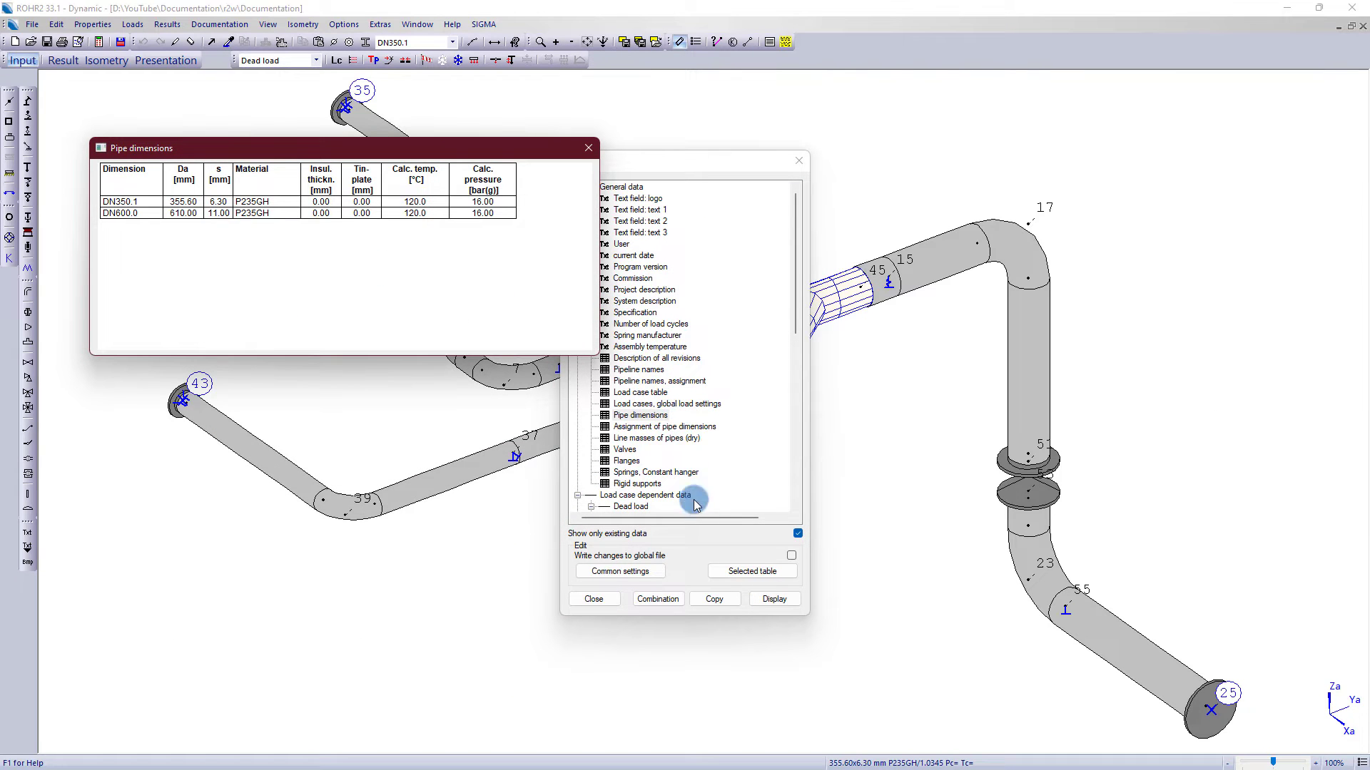
click(742, 568)
click(588, 148)
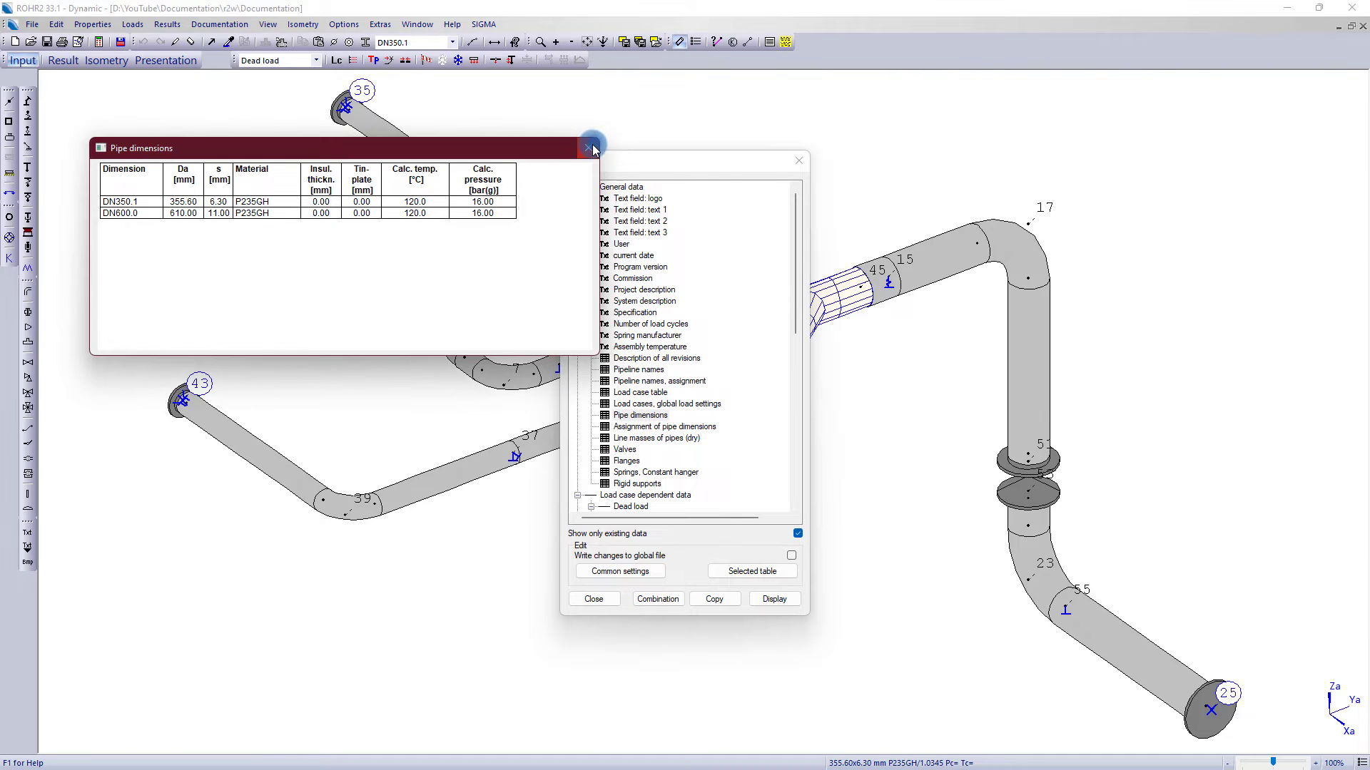
Open the report settings of the Pipe dimensions table and enable showing the Wt tol. Inner column.
click(740, 573)
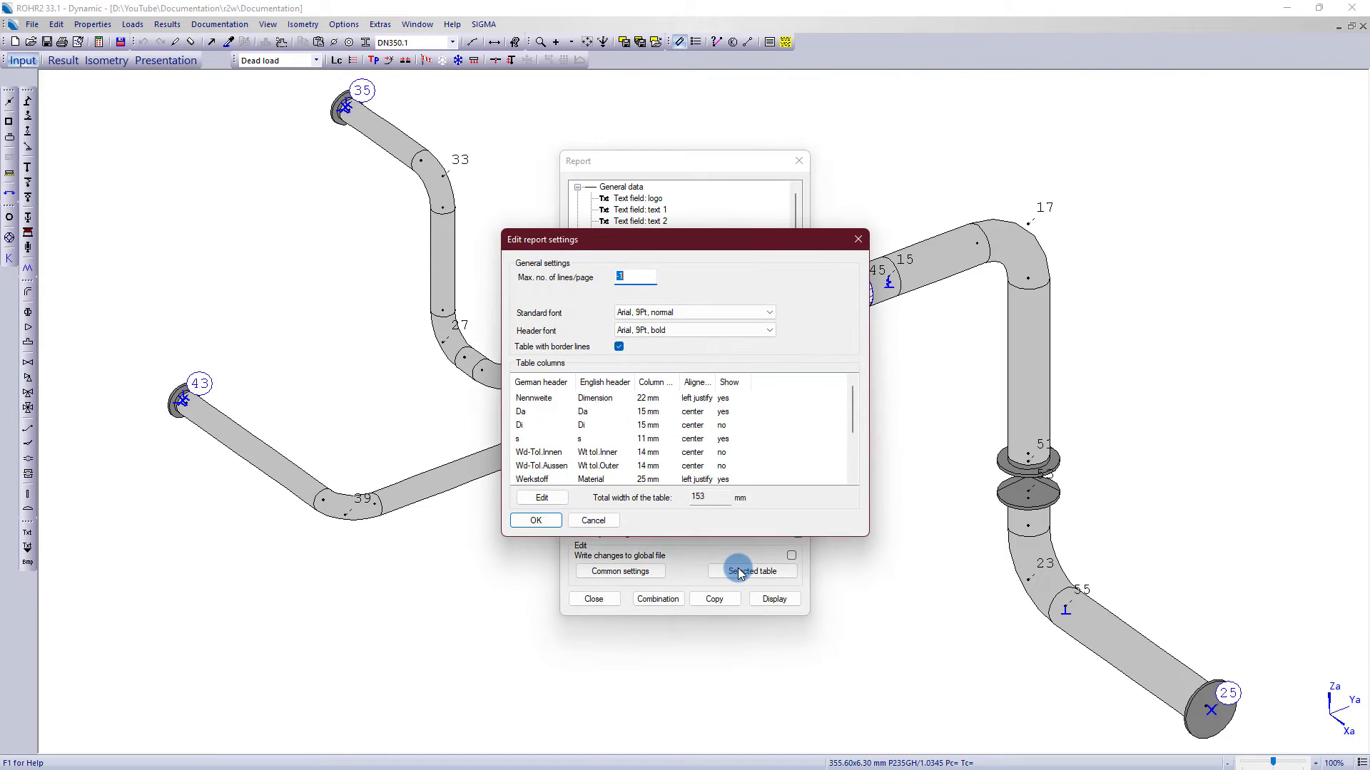
click(751, 530)
click(696, 311)
click(695, 318)
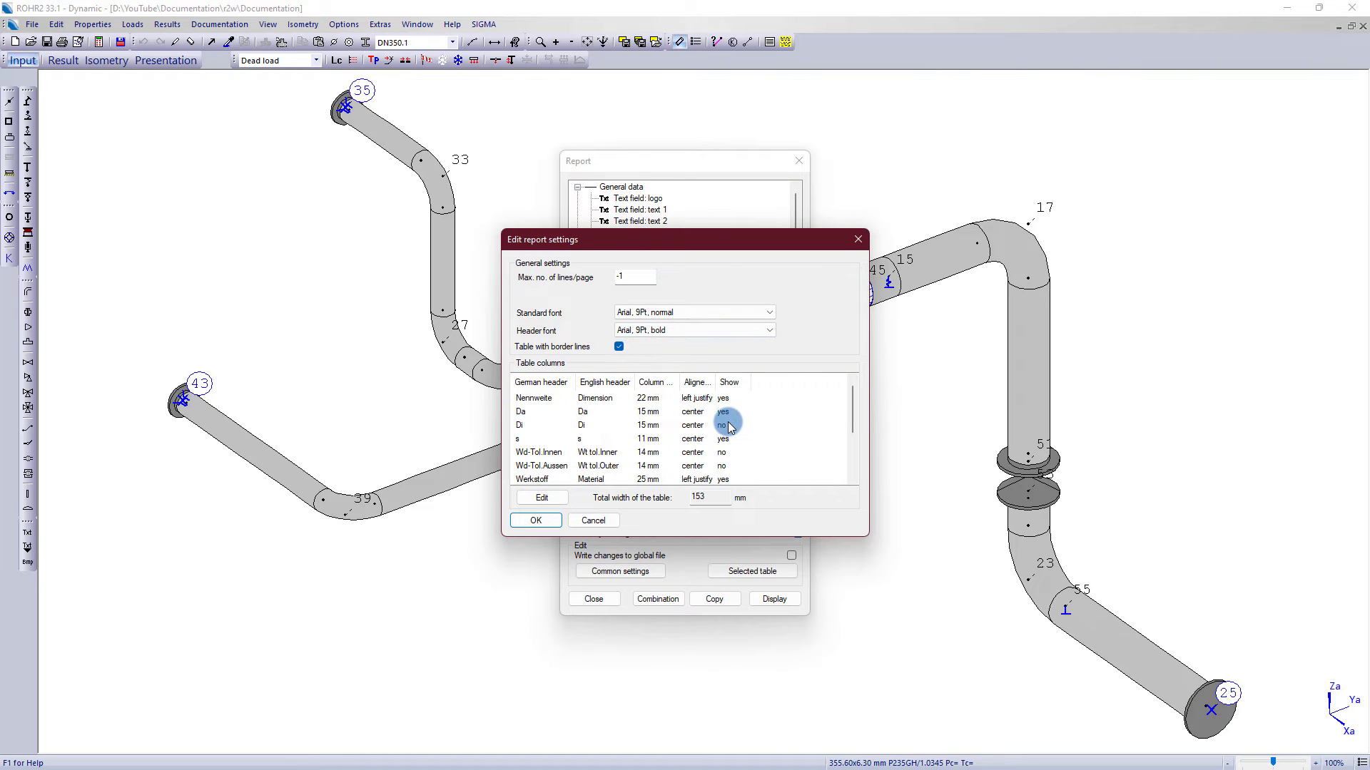
double_click(724, 452)
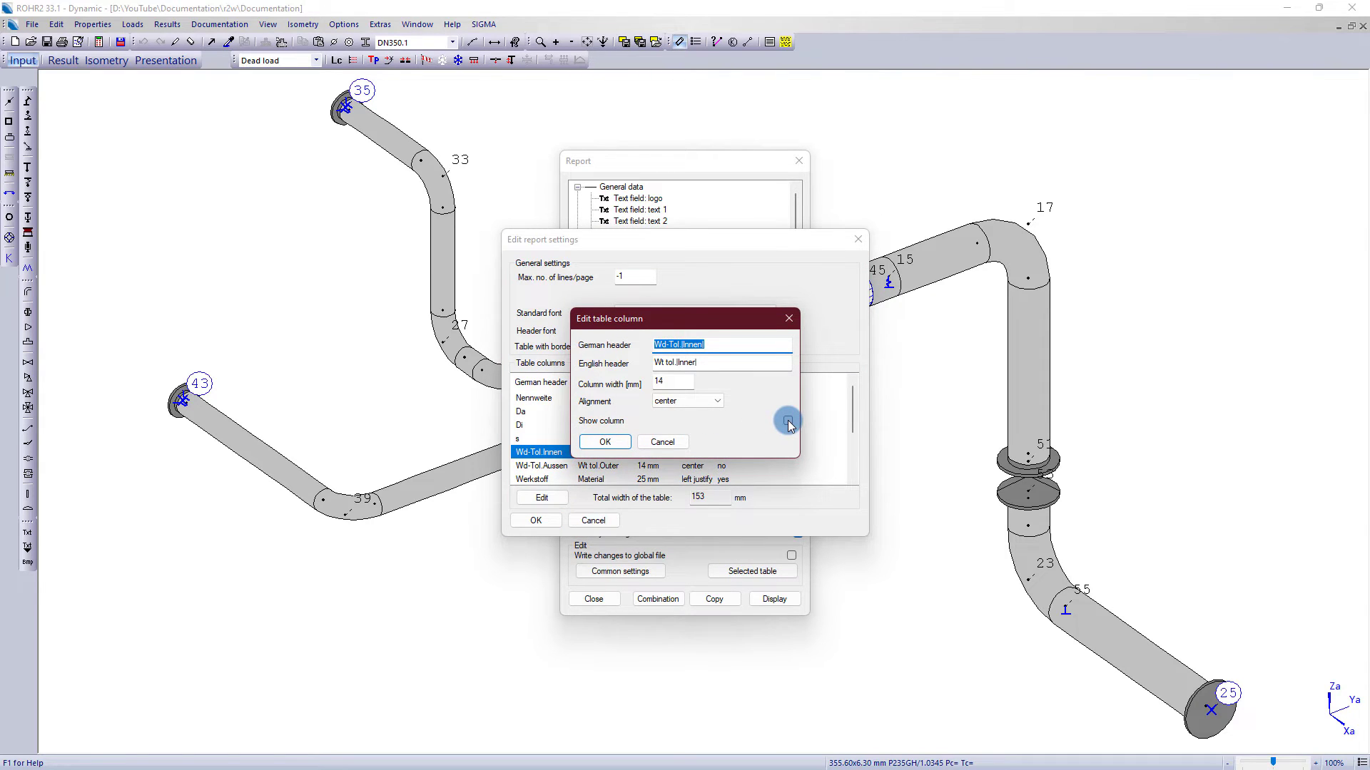
click(788, 421)
click(605, 442)
Enable showing the Wt tol. Outer column as well and apply the table's report settings.
double_click(724, 466)
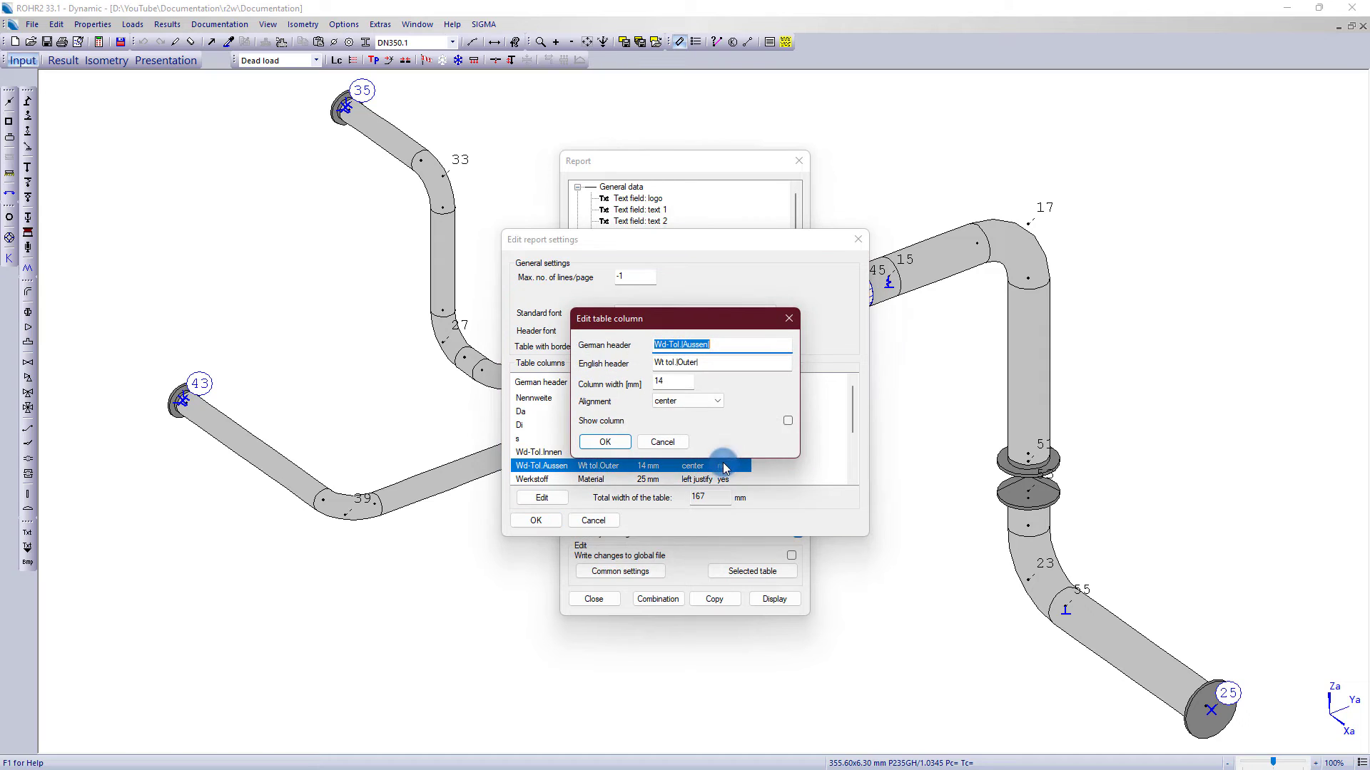
click(788, 421)
click(605, 442)
click(535, 520)
Check the tolerance columns in a widened preview of the Pipe dimensions table, then close the preview and the Report dialog.
click(774, 599)
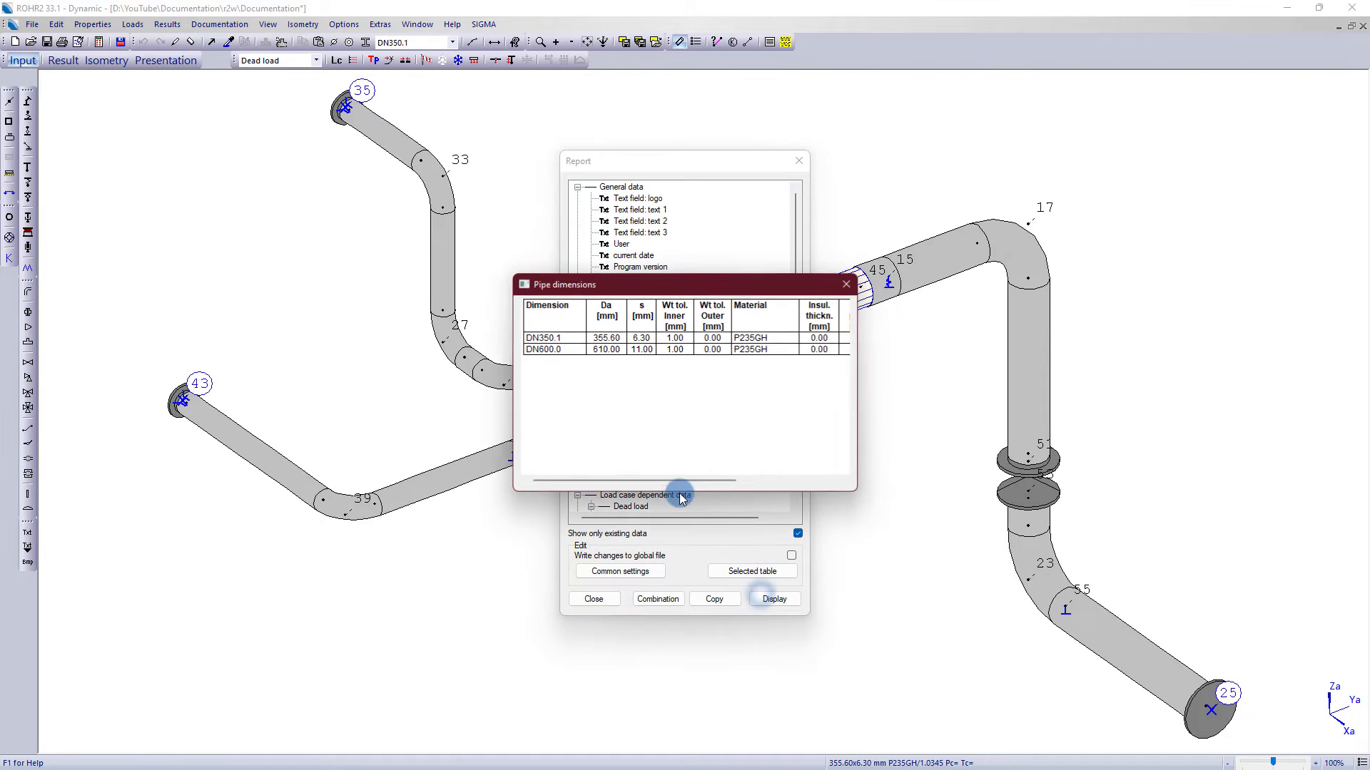
drag(859, 397, 1078, 397)
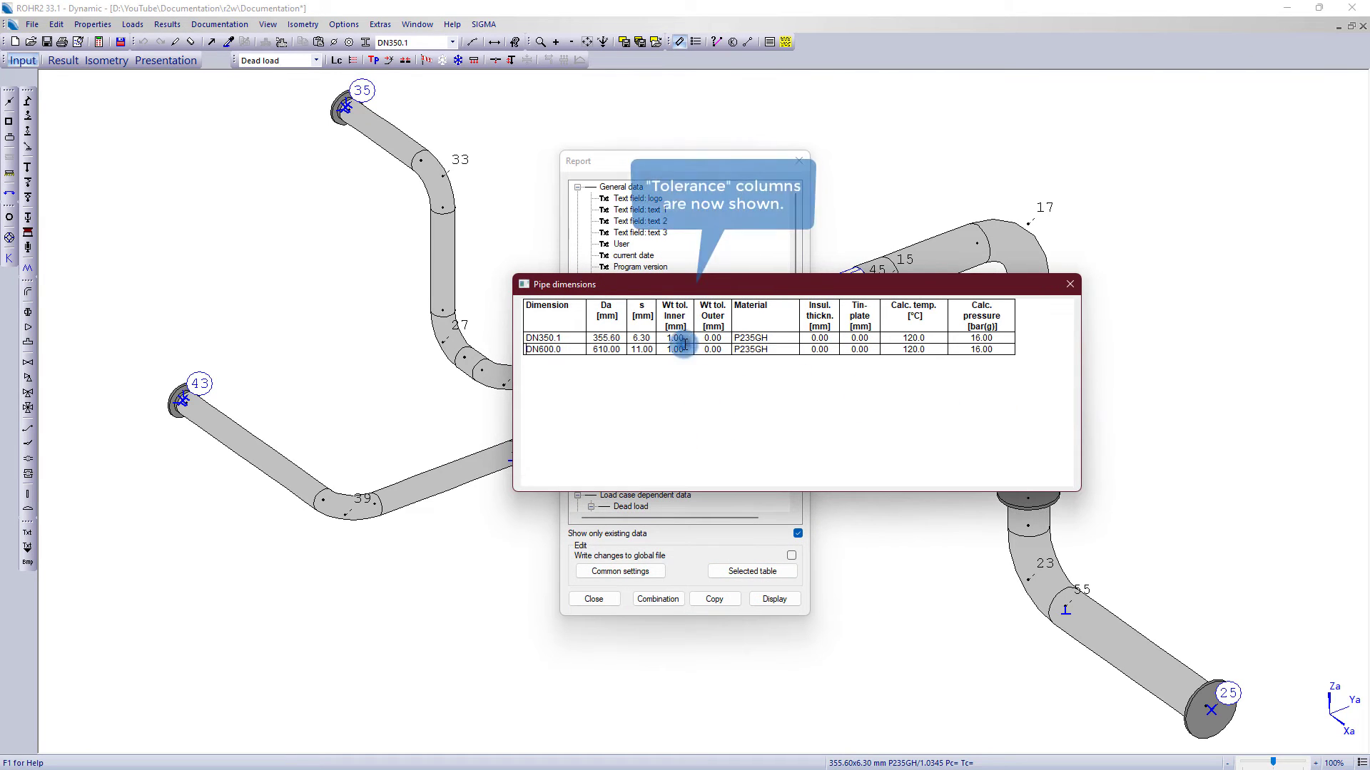
click(1068, 285)
click(798, 161)
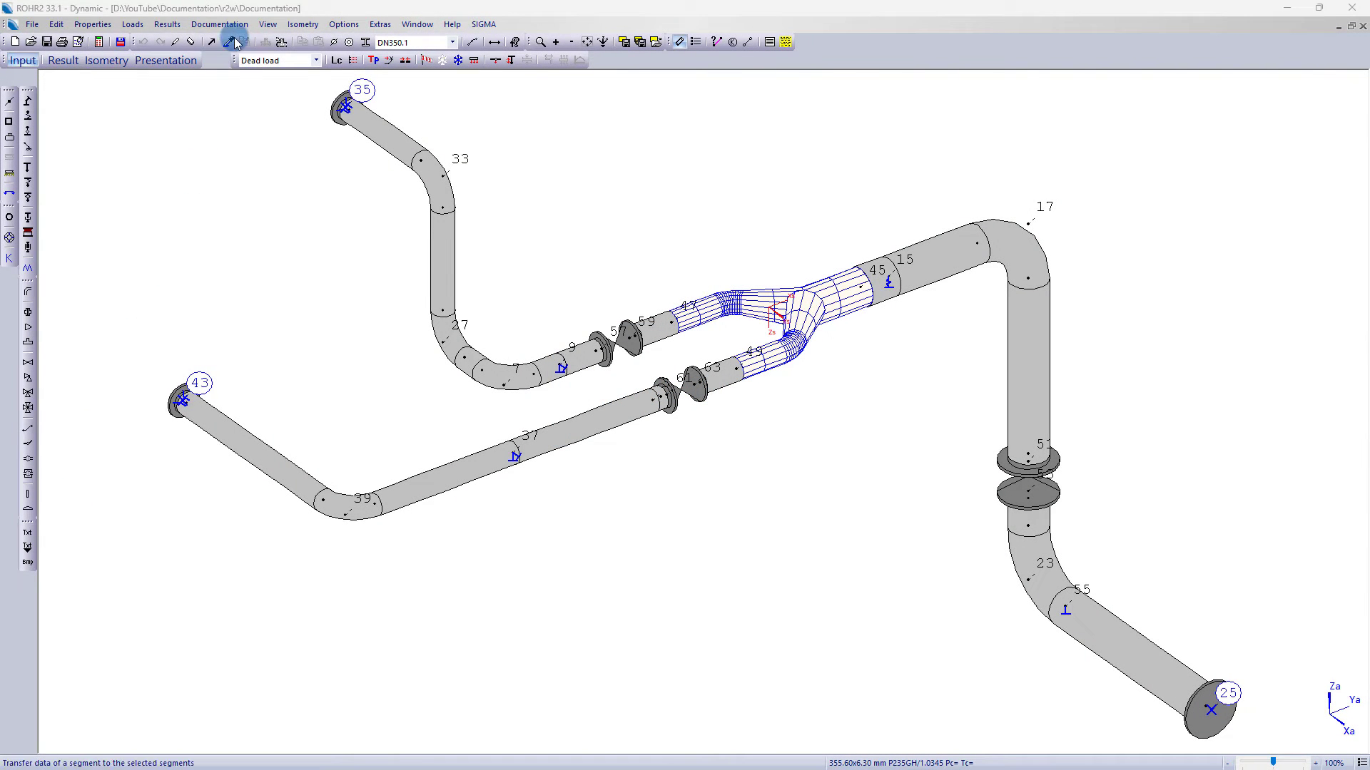
Choose r2_Appendix_e.rtf from the R2User folder as the template file for the appendix.
click(236, 29)
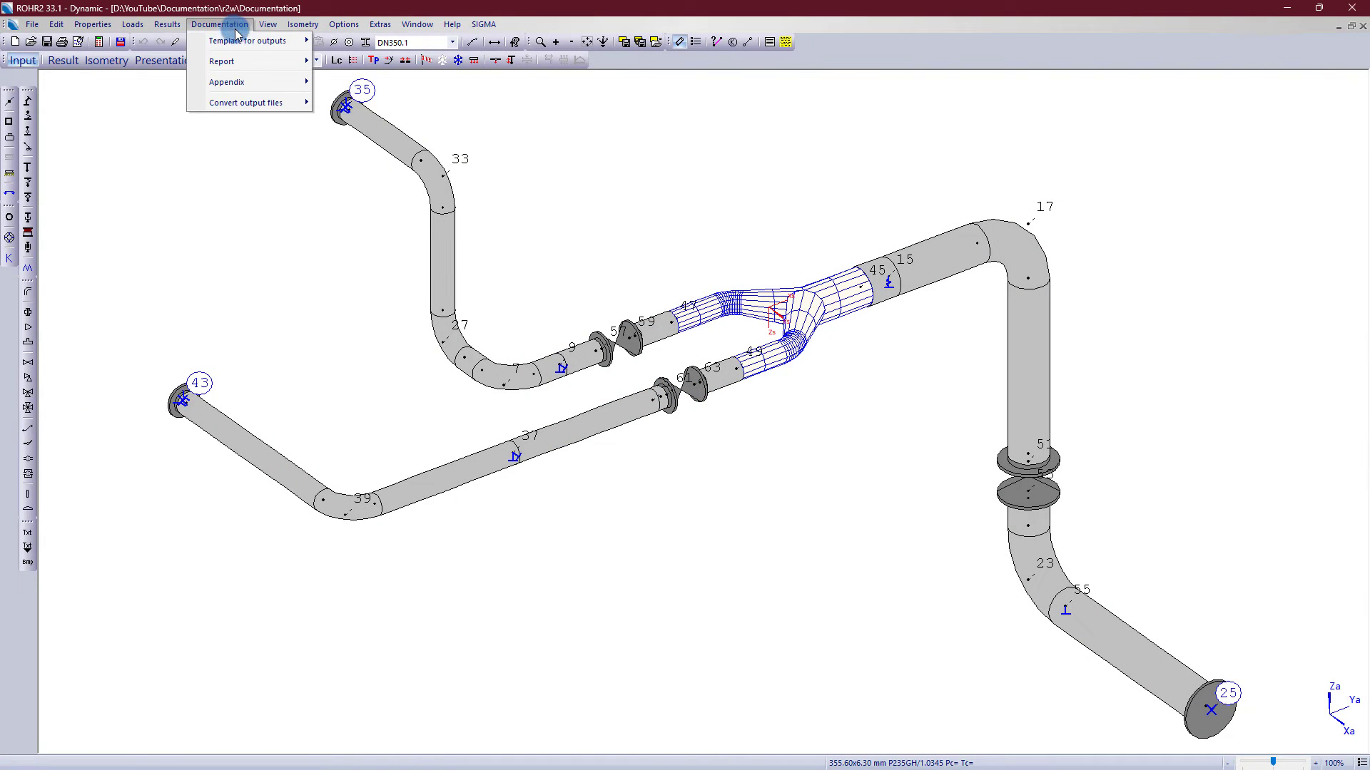
click(325, 83)
click(628, 362)
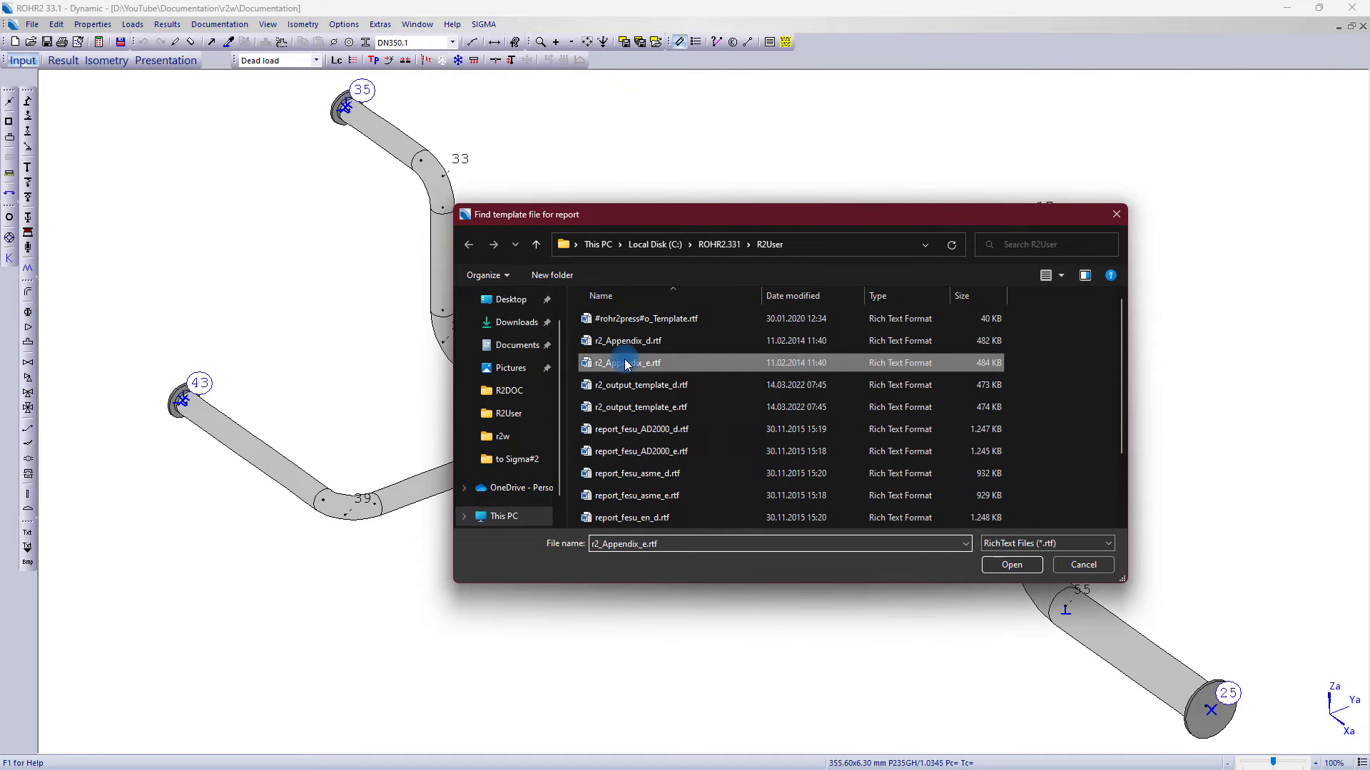
click(1012, 565)
Open the appendix template in Word and look through all its pages, then close it and the Report dialog.
click(219, 25)
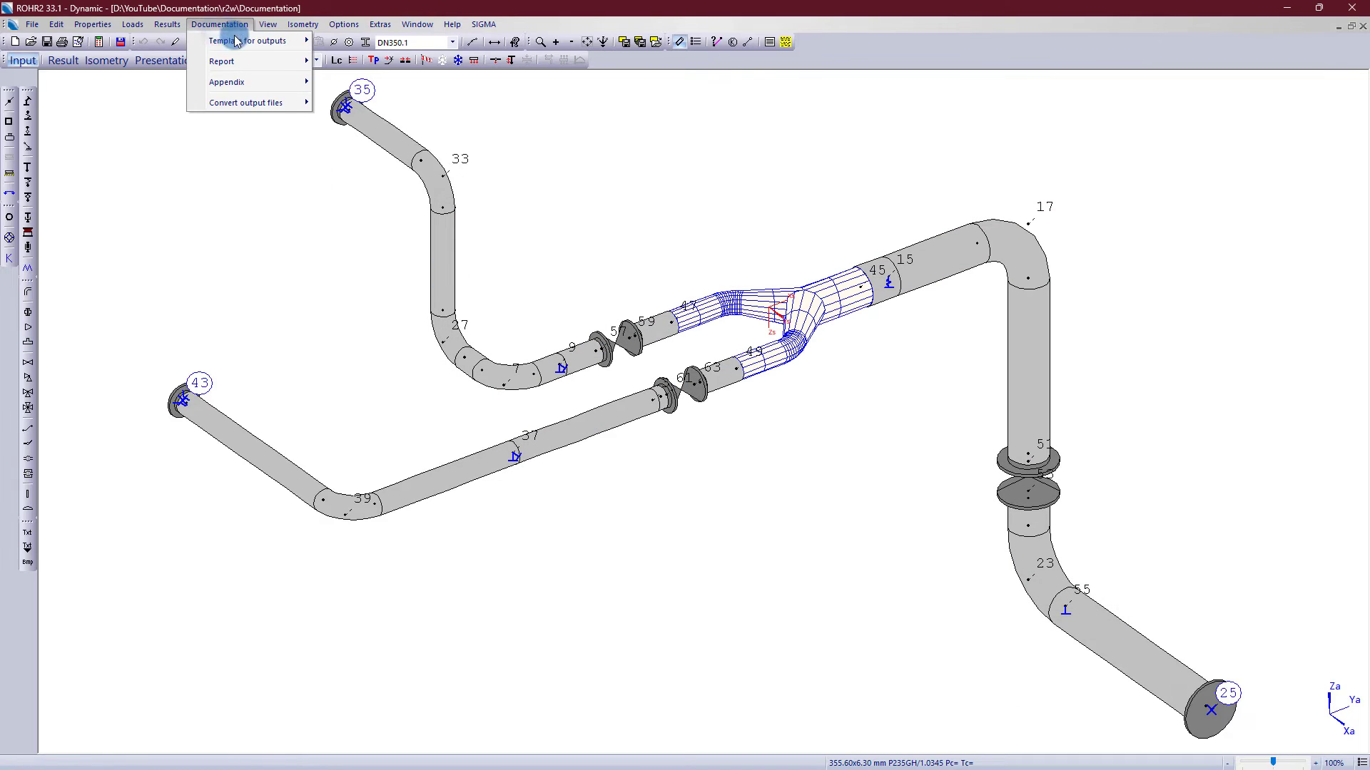
mouse_move(236, 82)
click(361, 98)
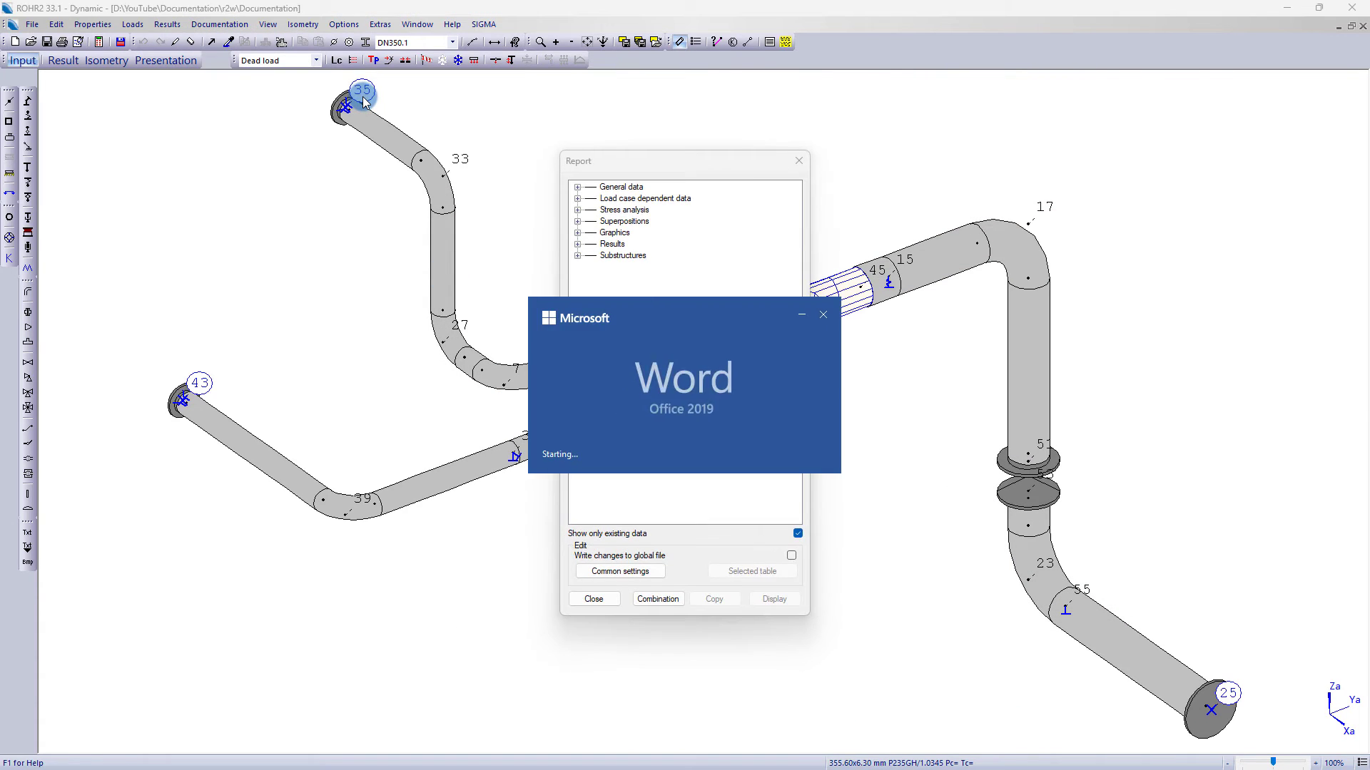
scroll(1056, 309, down, 1)
scroll(1056, 310, down, 12)
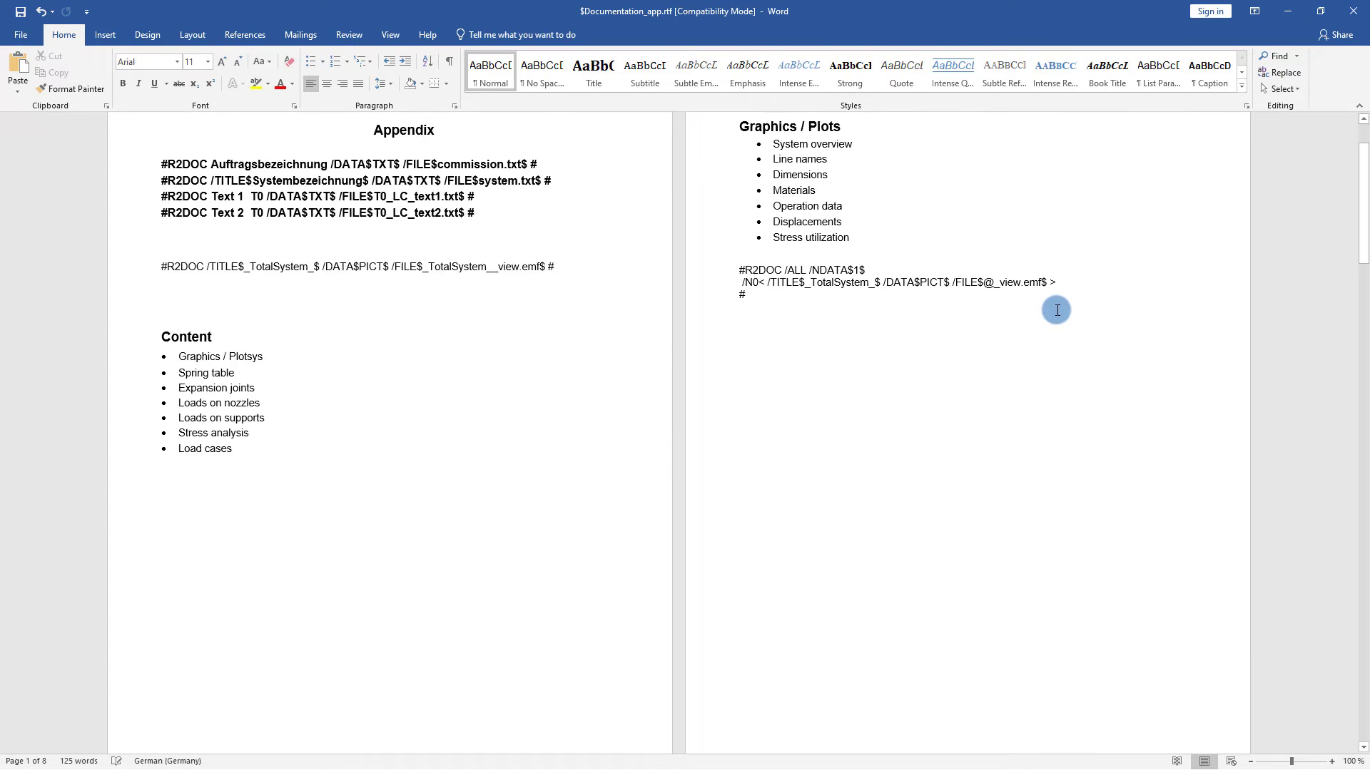
scroll(1030, 374, down, 15)
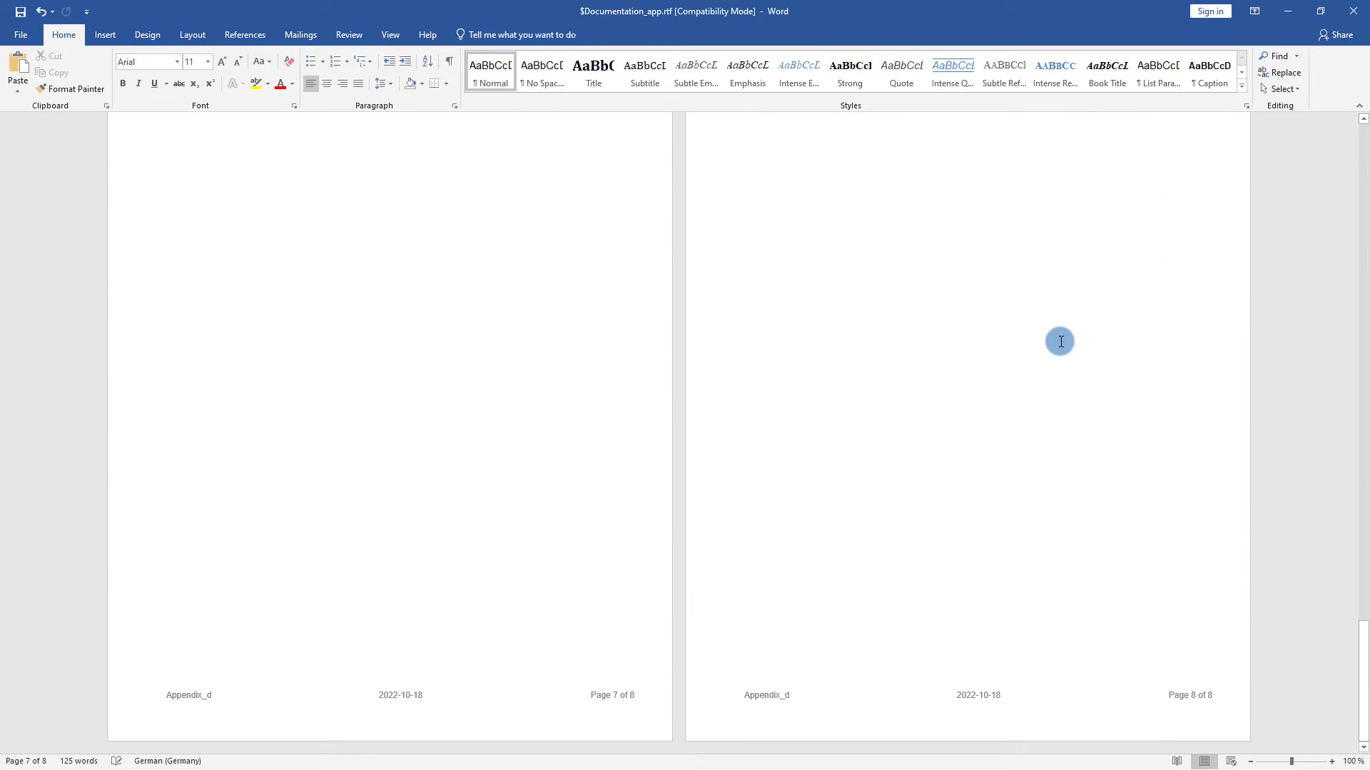
click(1354, 10)
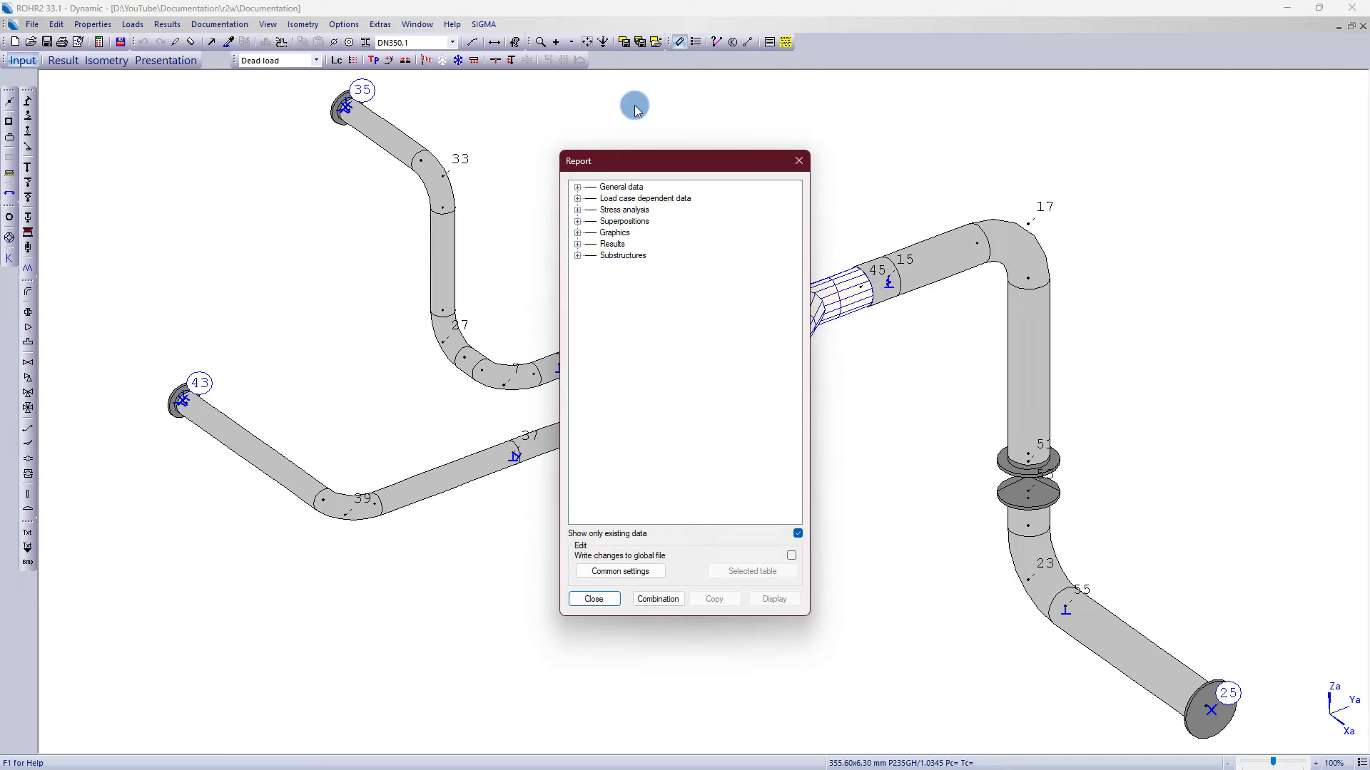
click(798, 160)
Generate the appendix report and review its system and pipeline plots in Word, then close the document.
click(219, 24)
mouse_move(284, 82)
click(386, 148)
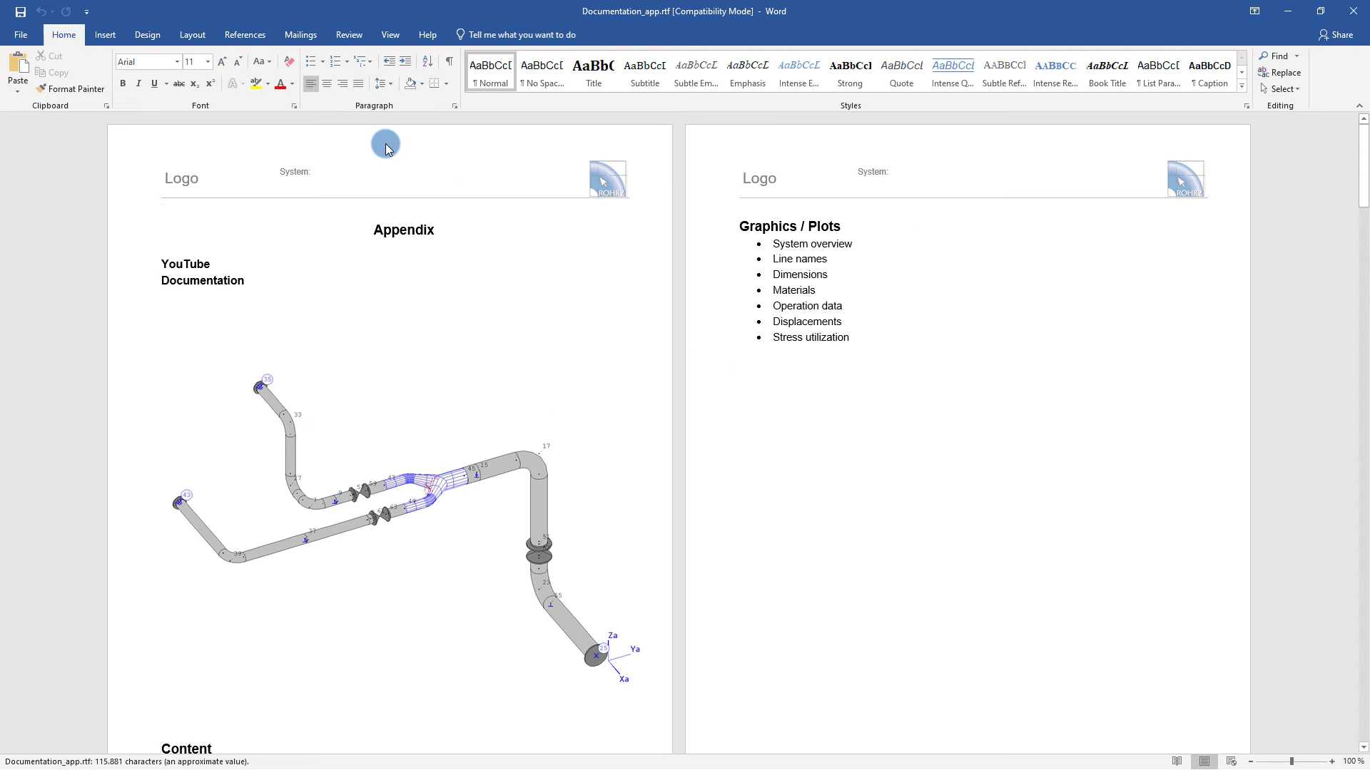
scroll(839, 391, down, 10)
scroll(839, 391, down, 20)
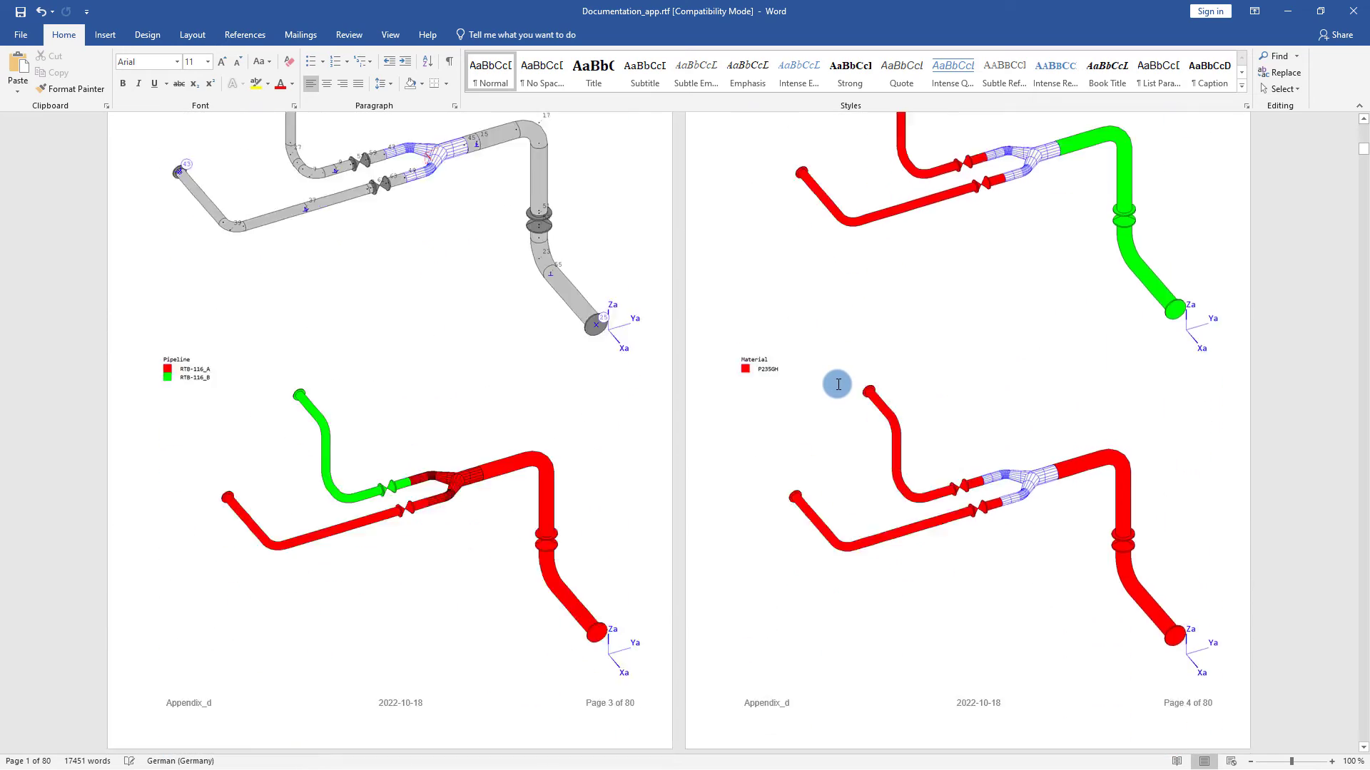
click(1353, 18)
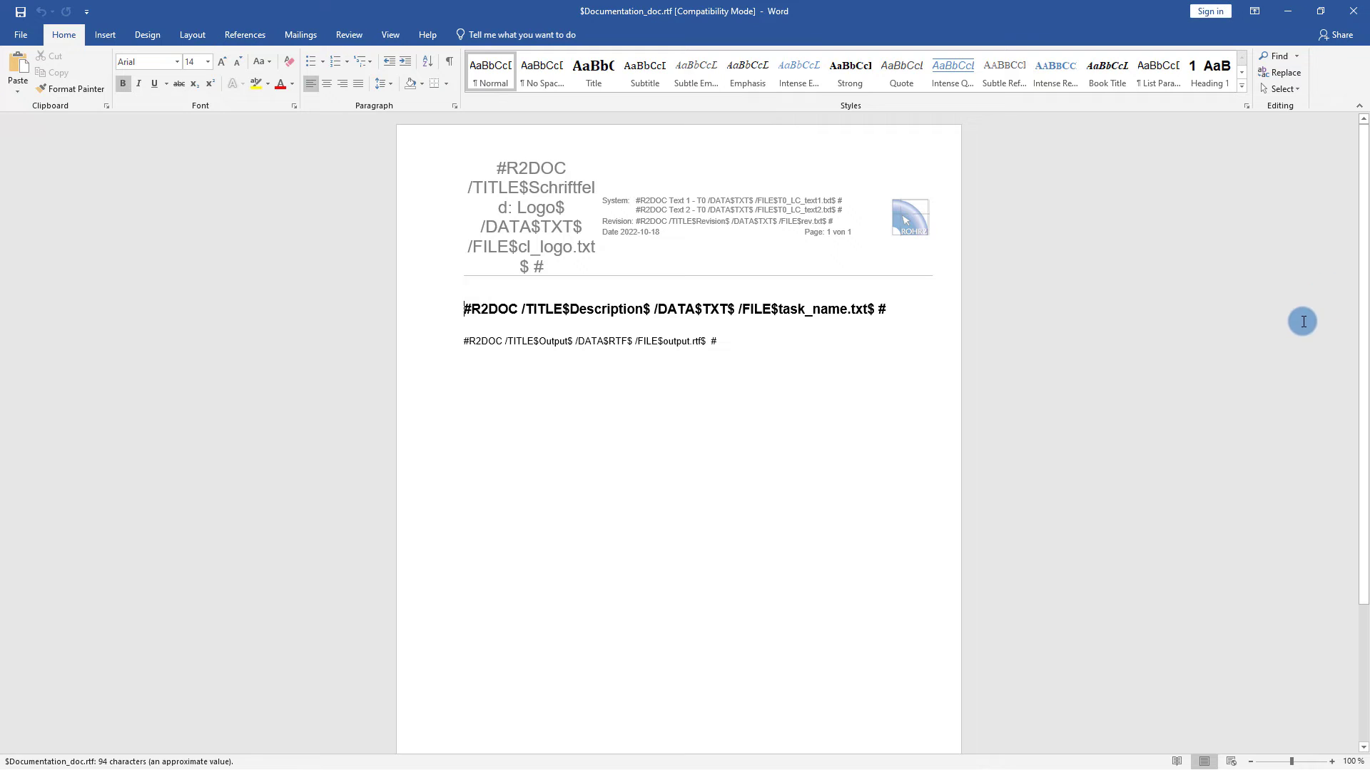
Look over the calculation output template in Word, then choose r2_output_template_e.rtf as the RTF template for outputs in ROHR2.
scroll(1293, 326, down, 5)
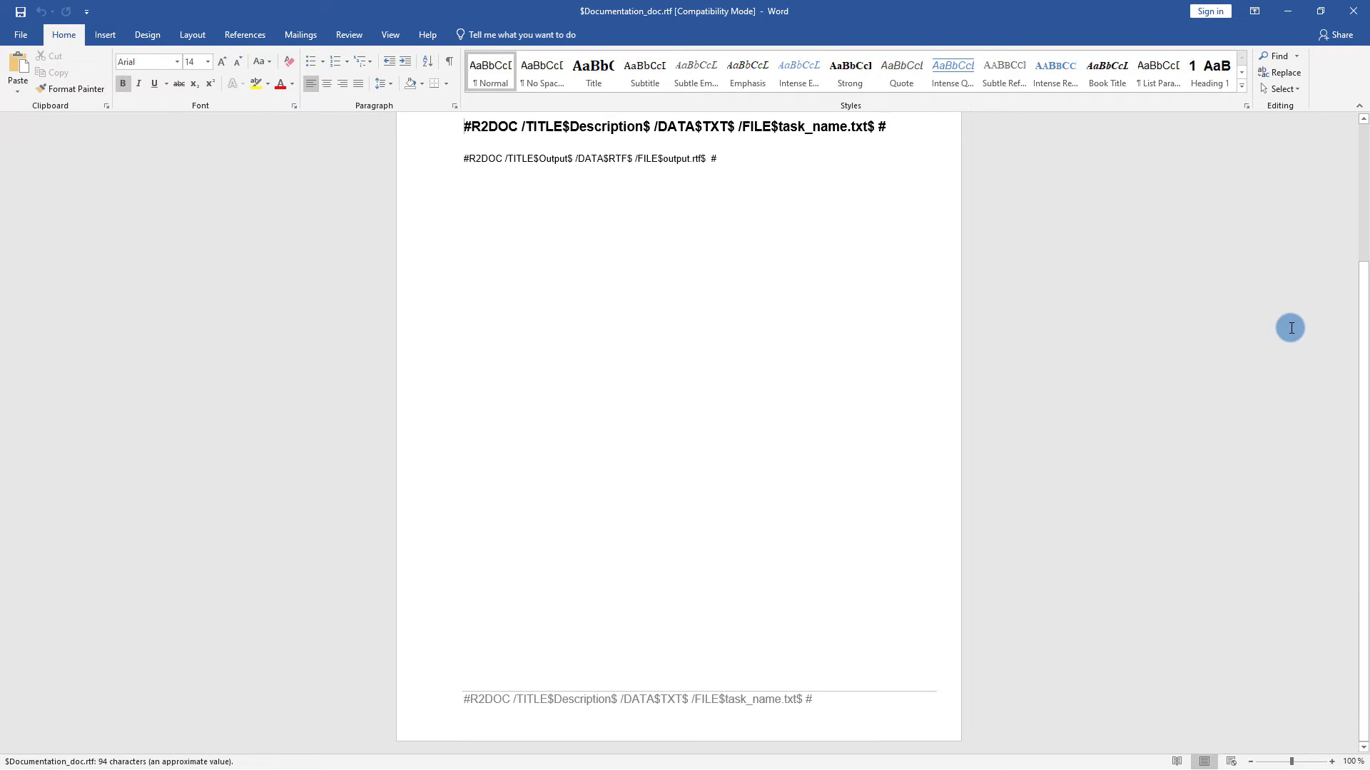
scroll(1291, 327, up, 5)
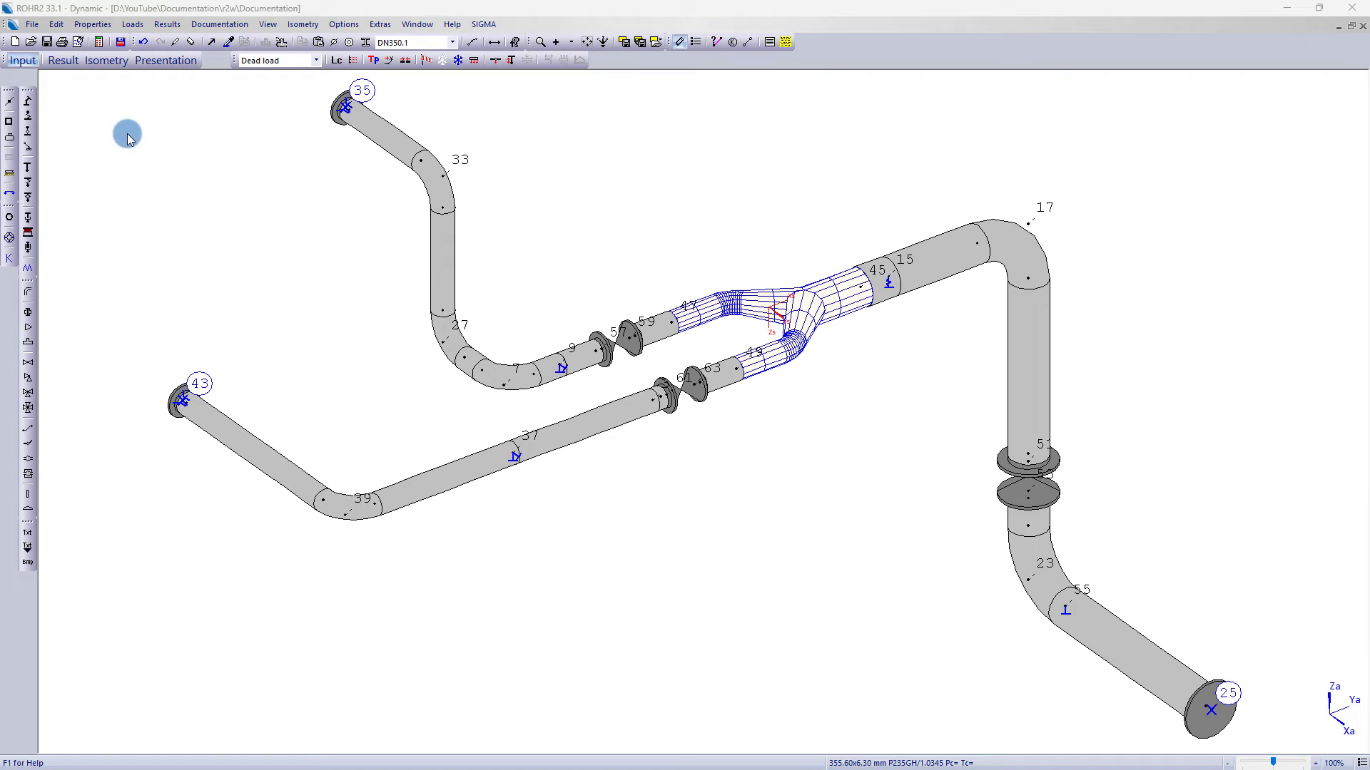
click(211, 27)
mouse_move(284, 43)
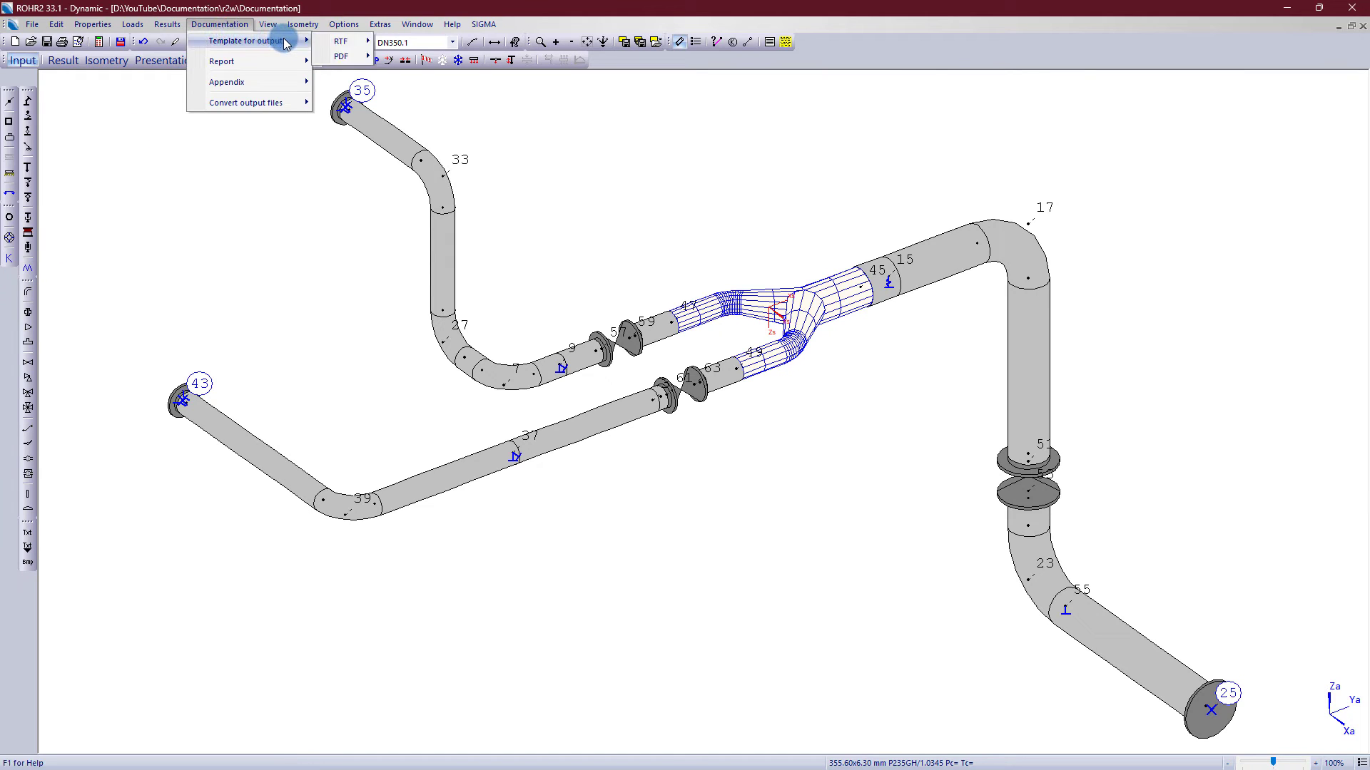
mouse_move(341, 41)
click(413, 41)
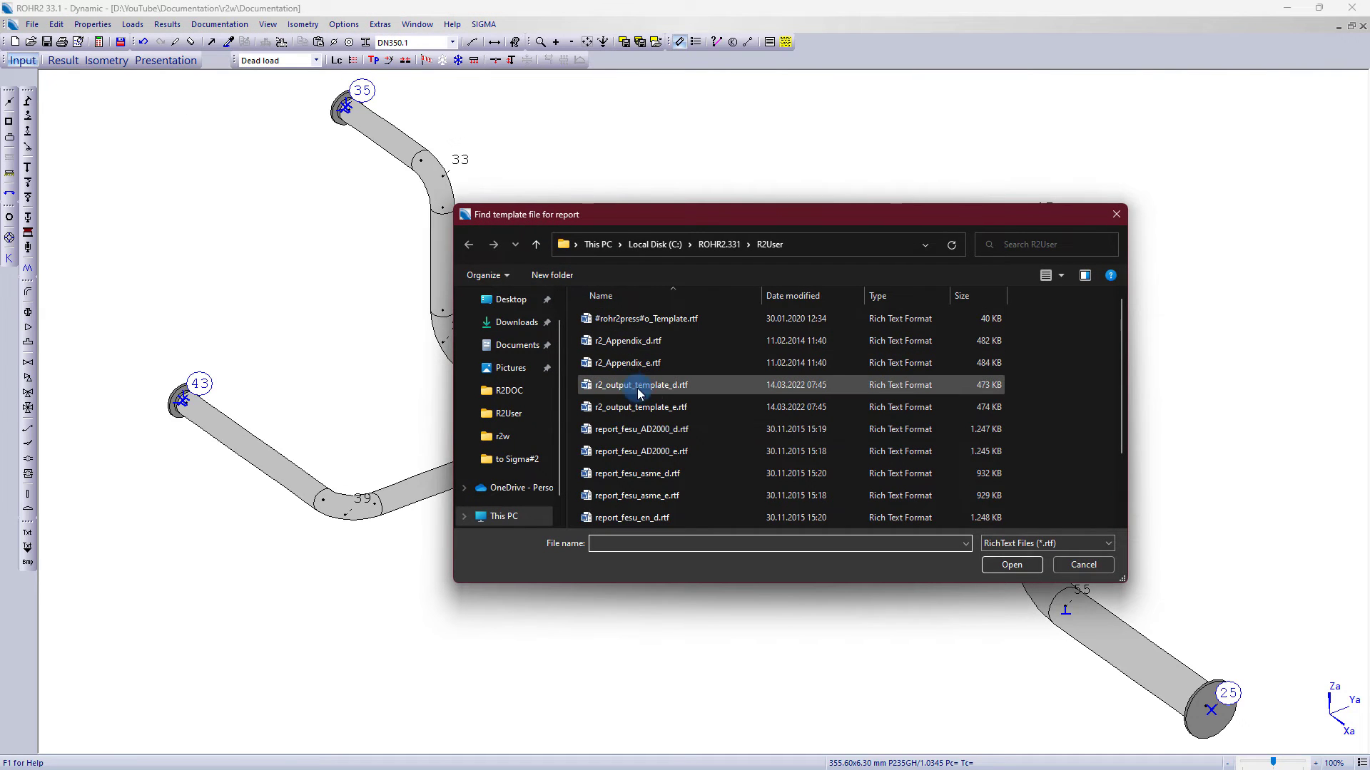
click(655, 410)
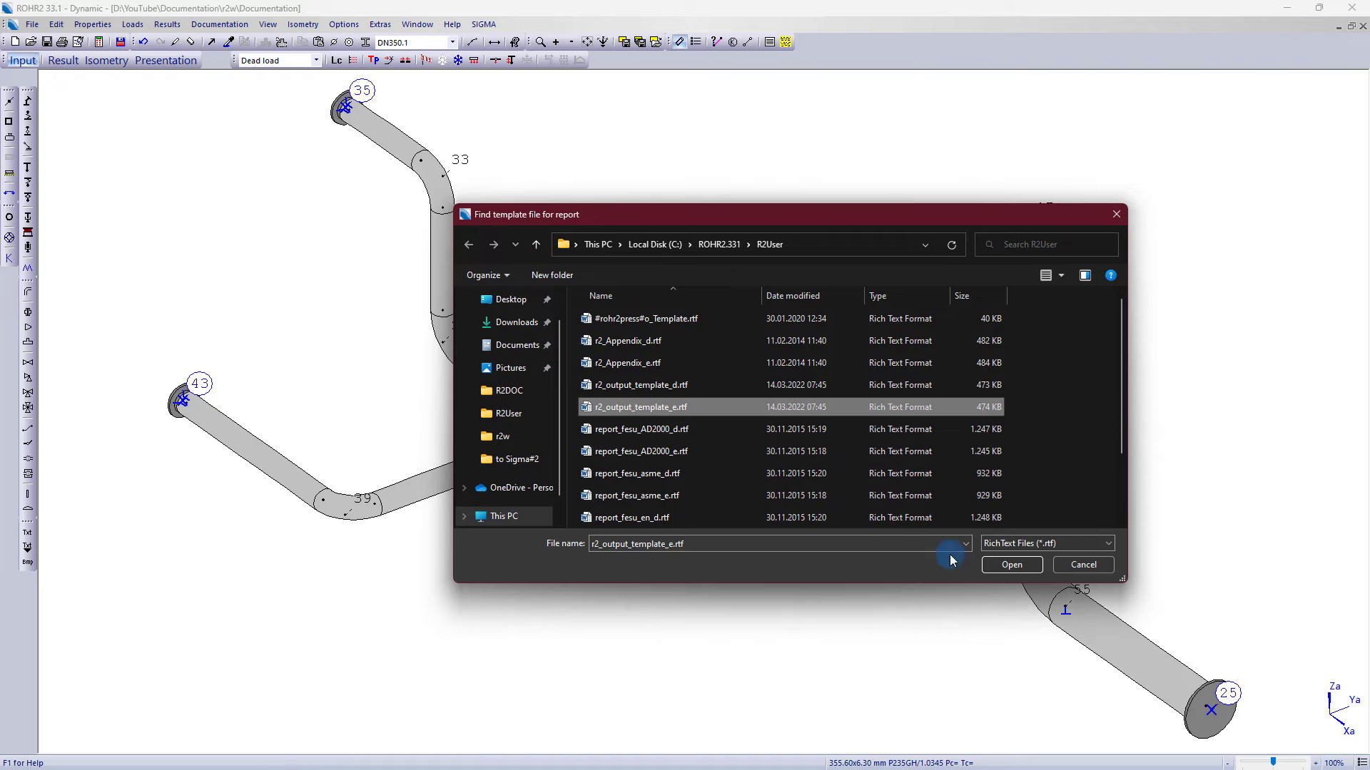
click(1005, 567)
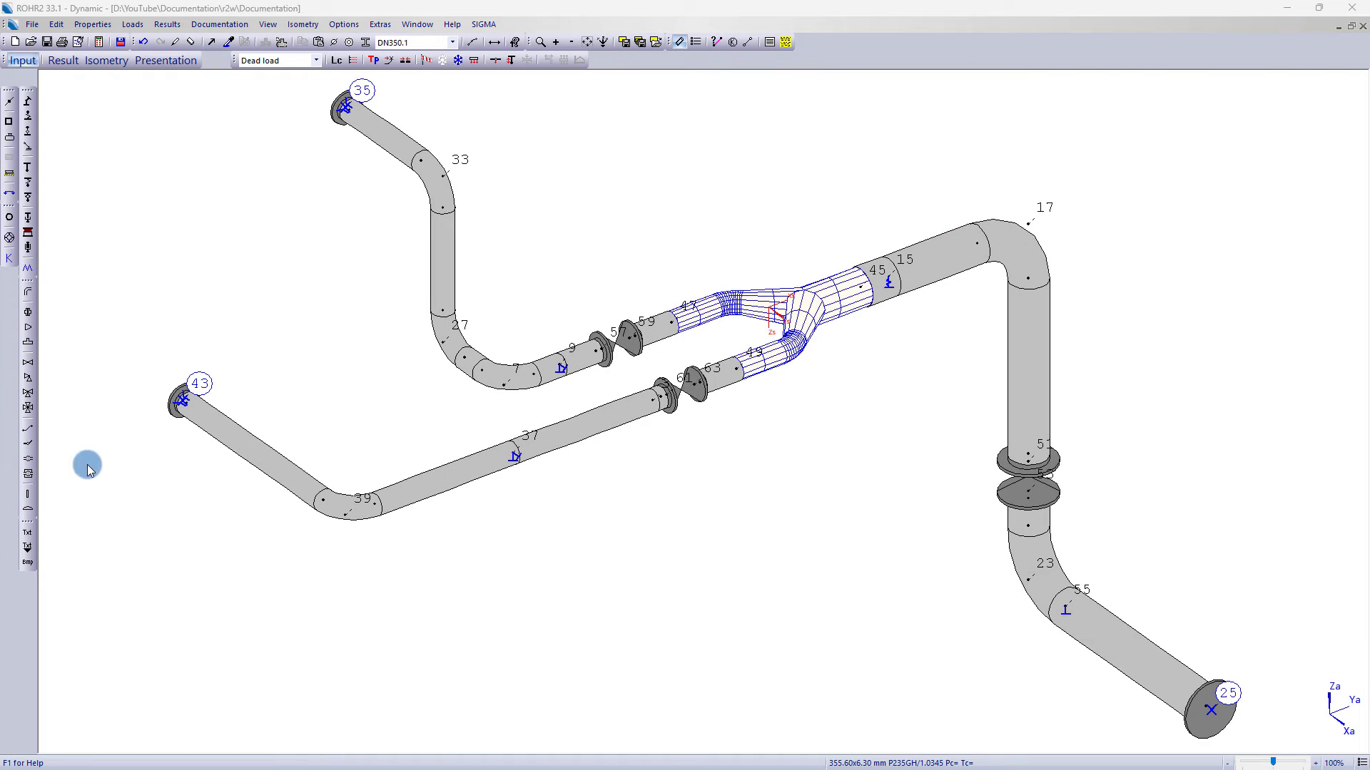
Open the output file settings of the Dead load case and try the input data presets, including System input.
click(336, 60)
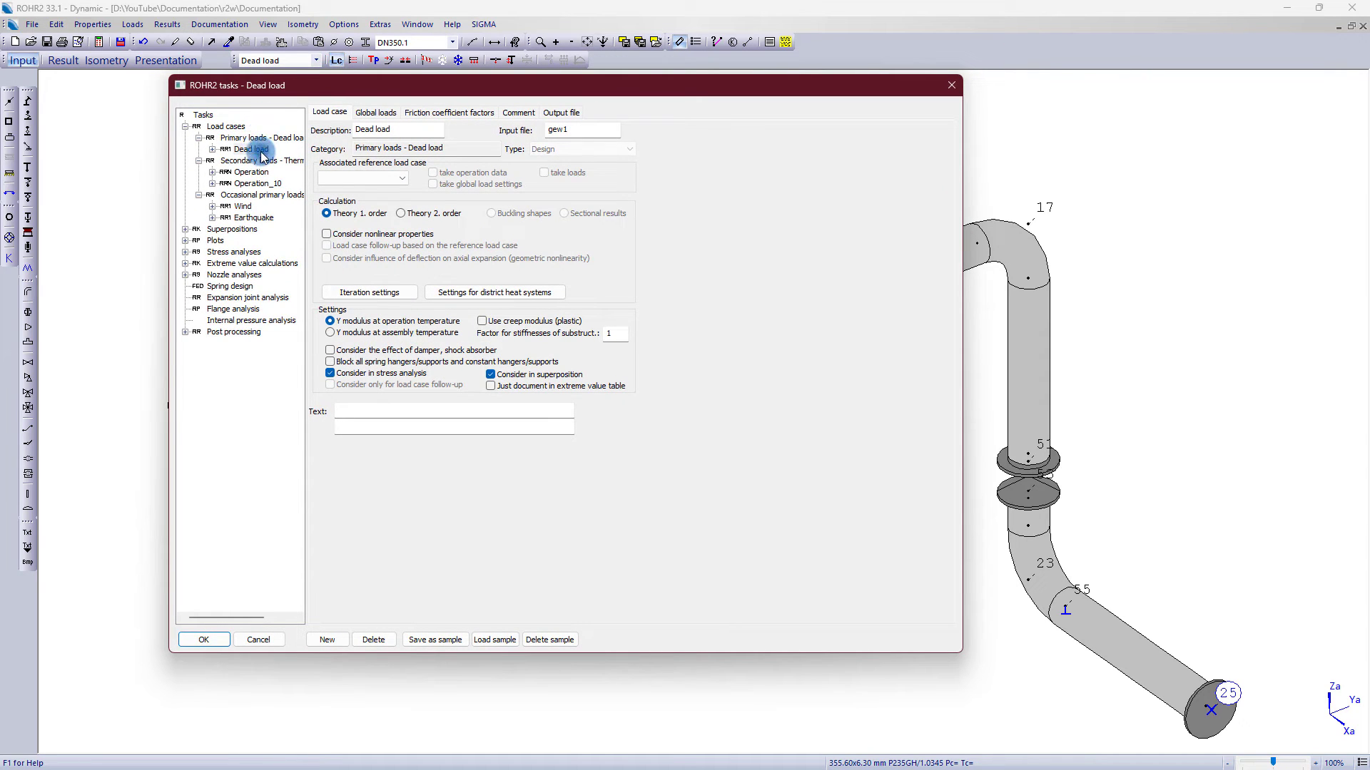
click(557, 114)
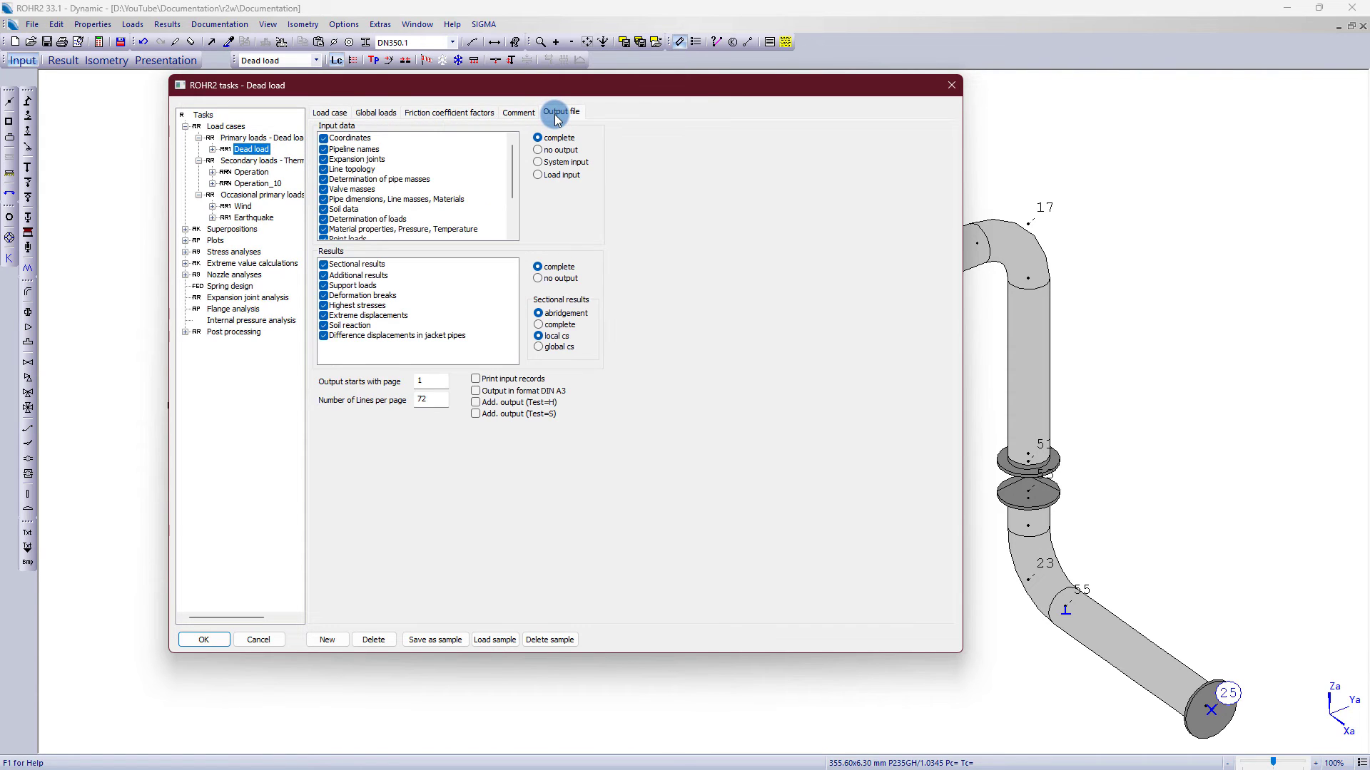
click(538, 151)
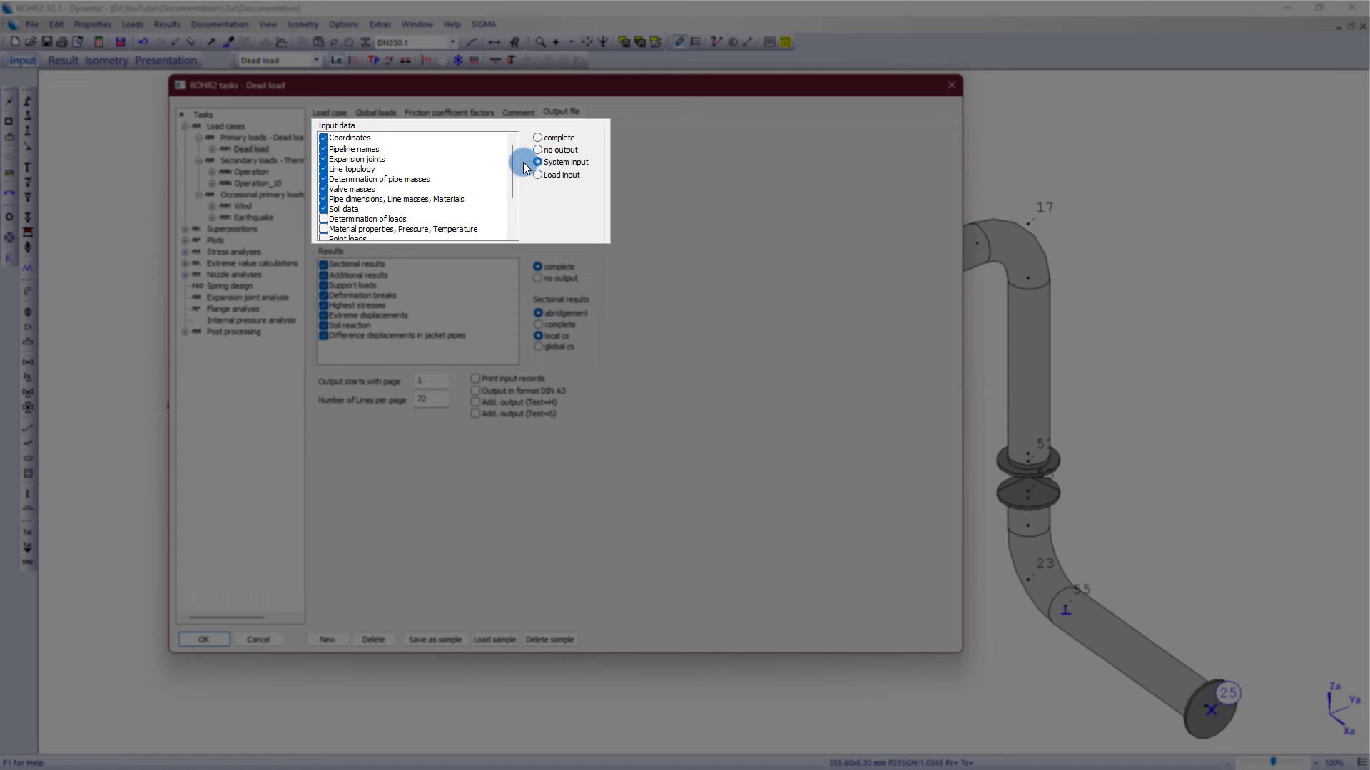
mouse_move(515, 164)
mouse_down()
mouse_move(518, 210)
mouse_move(516, 163)
mouse_up()
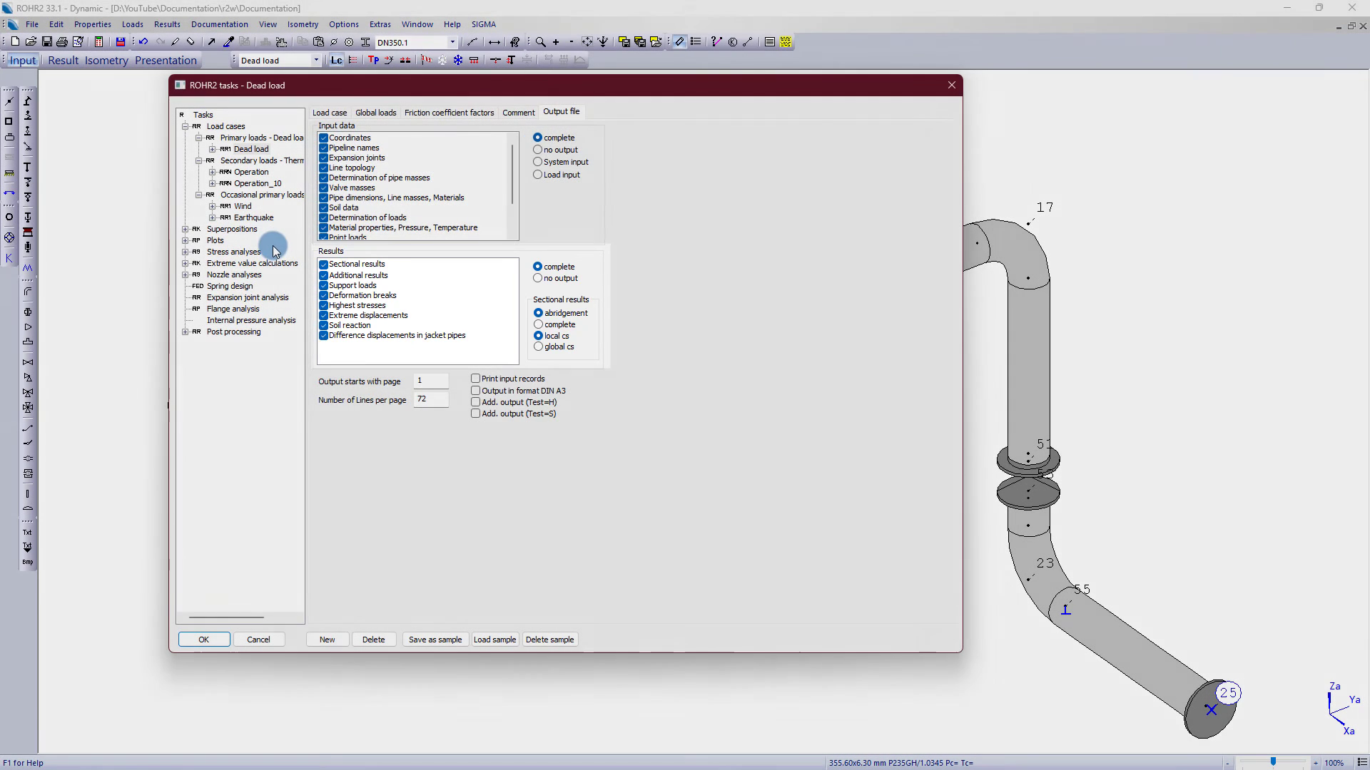
Expand the stress analyses and extreme value calculations and examine the output file settings of Support loads.
double_click(253, 252)
click(242, 263)
click(631, 113)
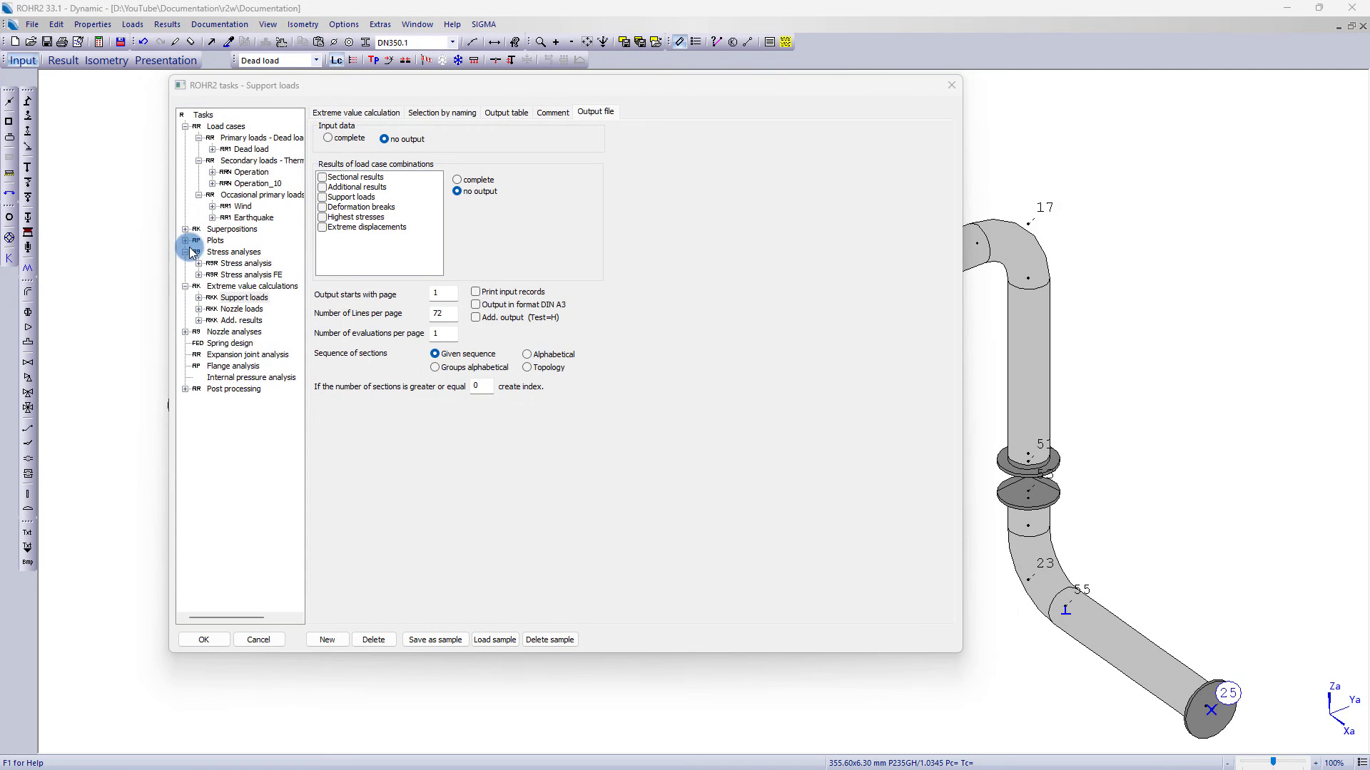
Add the comment "Just the std. primary load case" to the Dead load case and confirm the task settings.
click(249, 149)
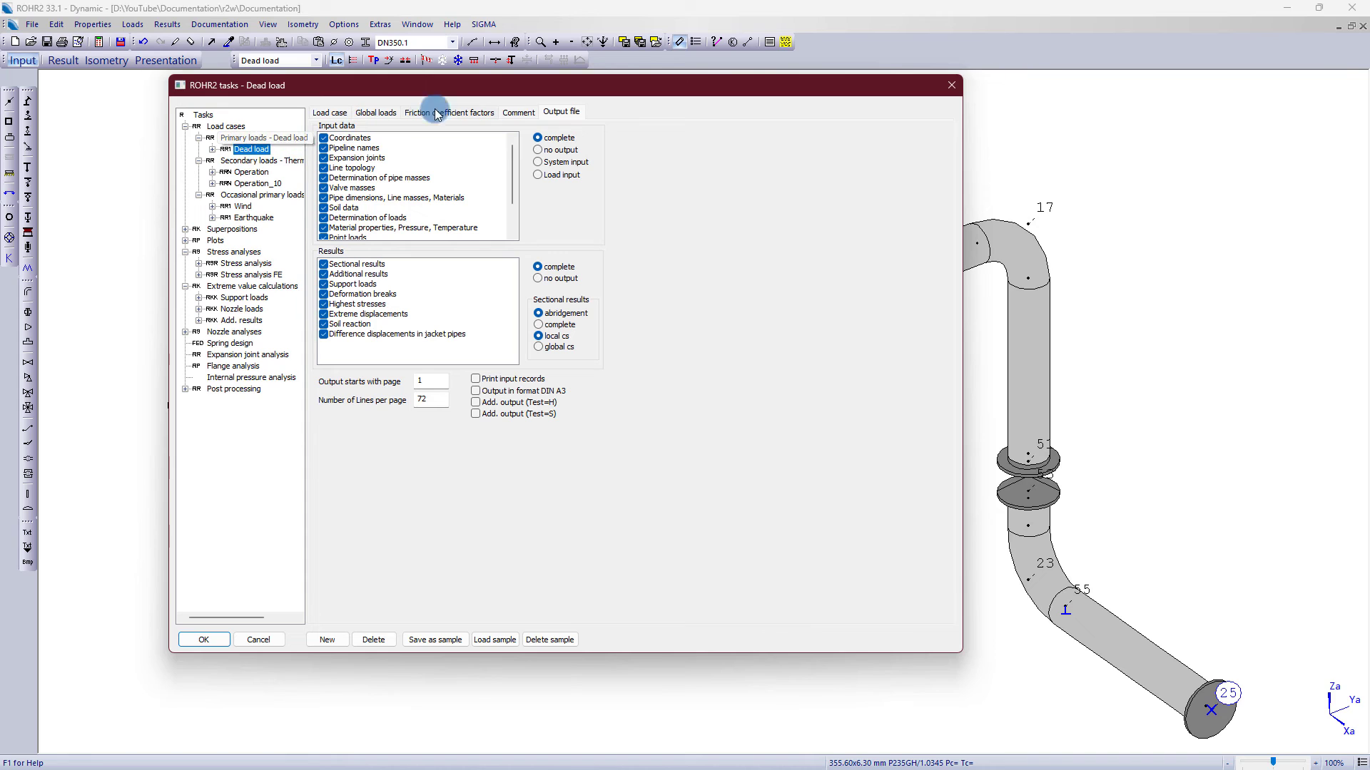
click(518, 112)
text(the std. primary load case)
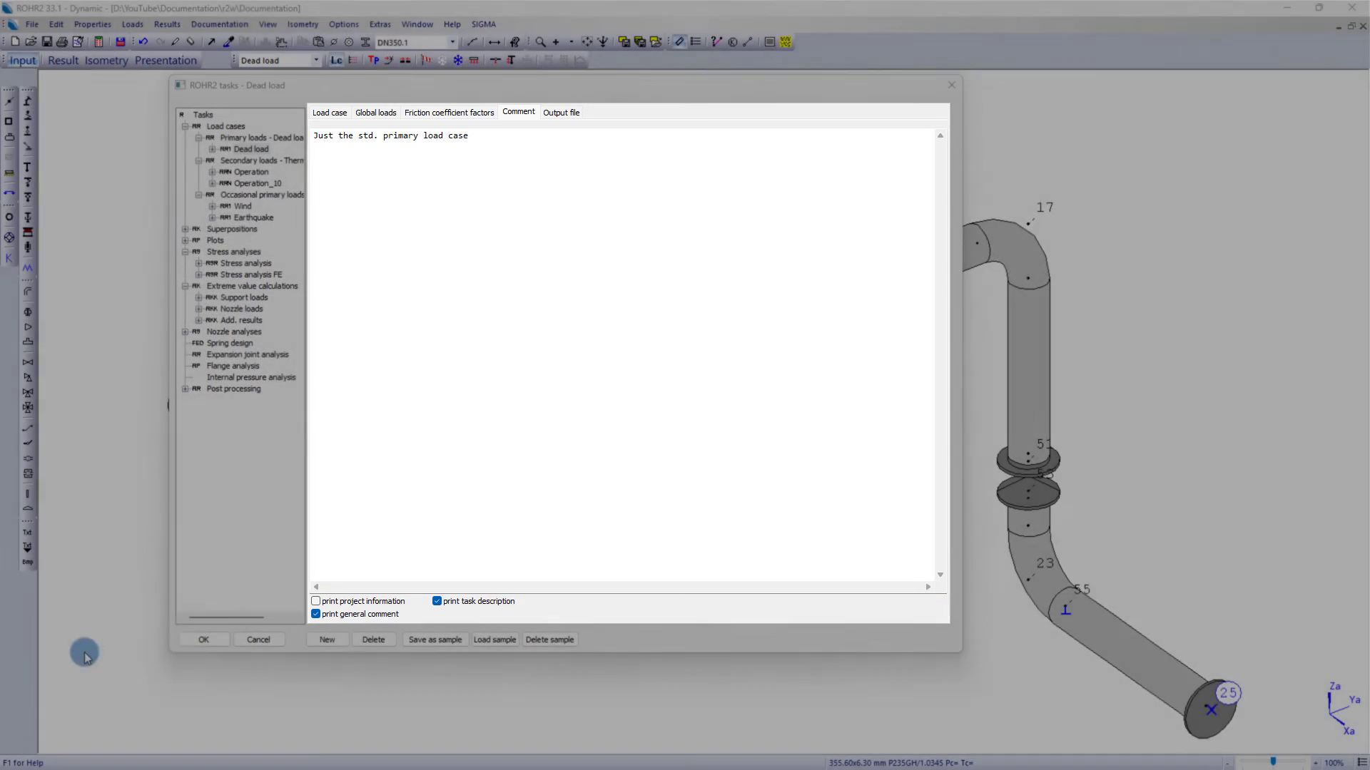
click(187, 638)
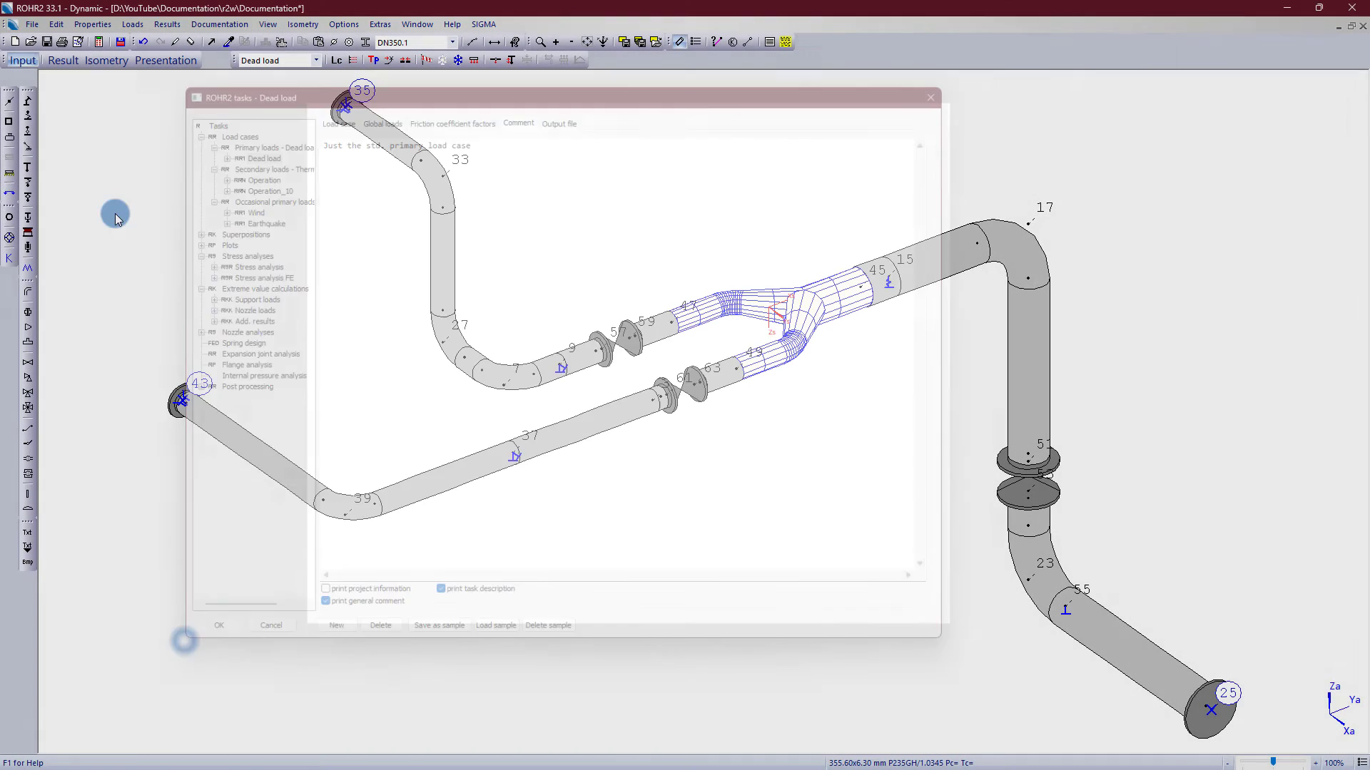
Convert the calculation output files to RTF and open the resulting Dead load.rtf in Word.
click(206, 26)
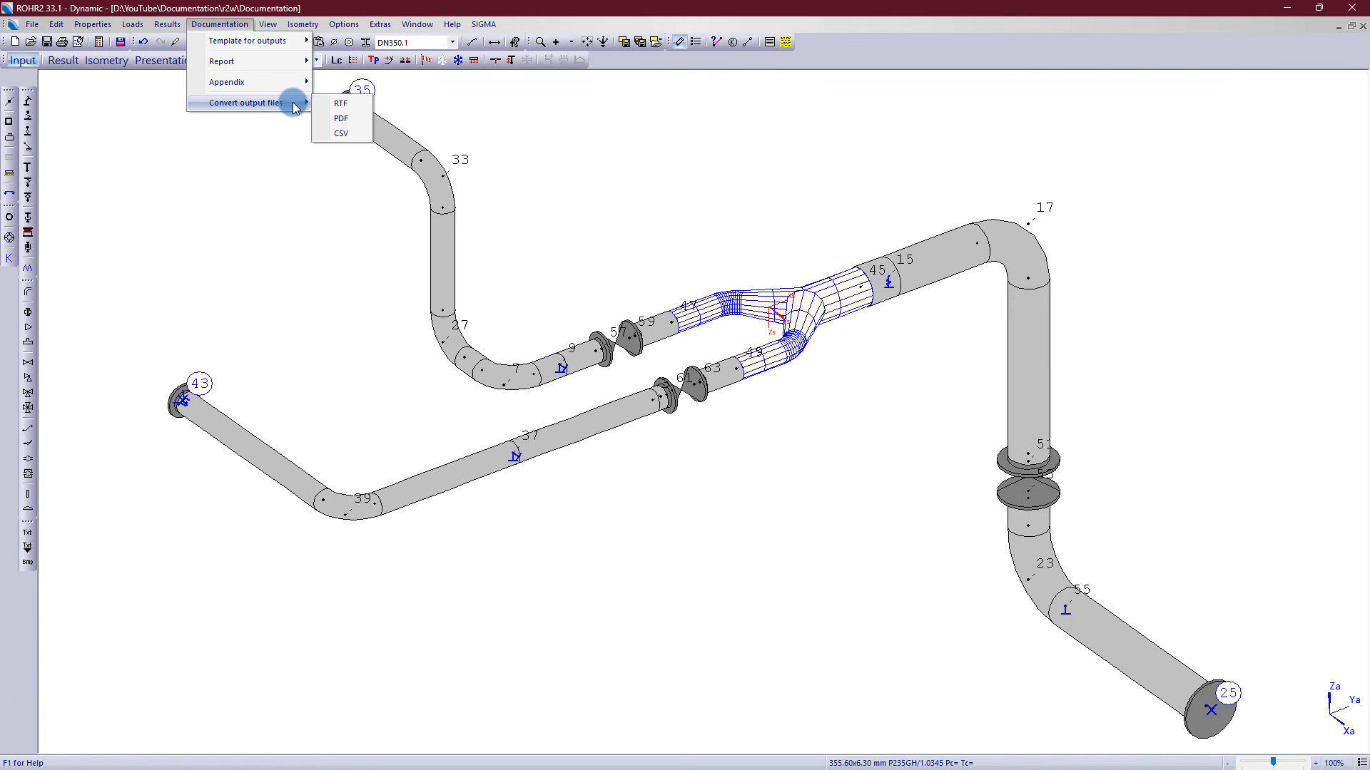
click(327, 104)
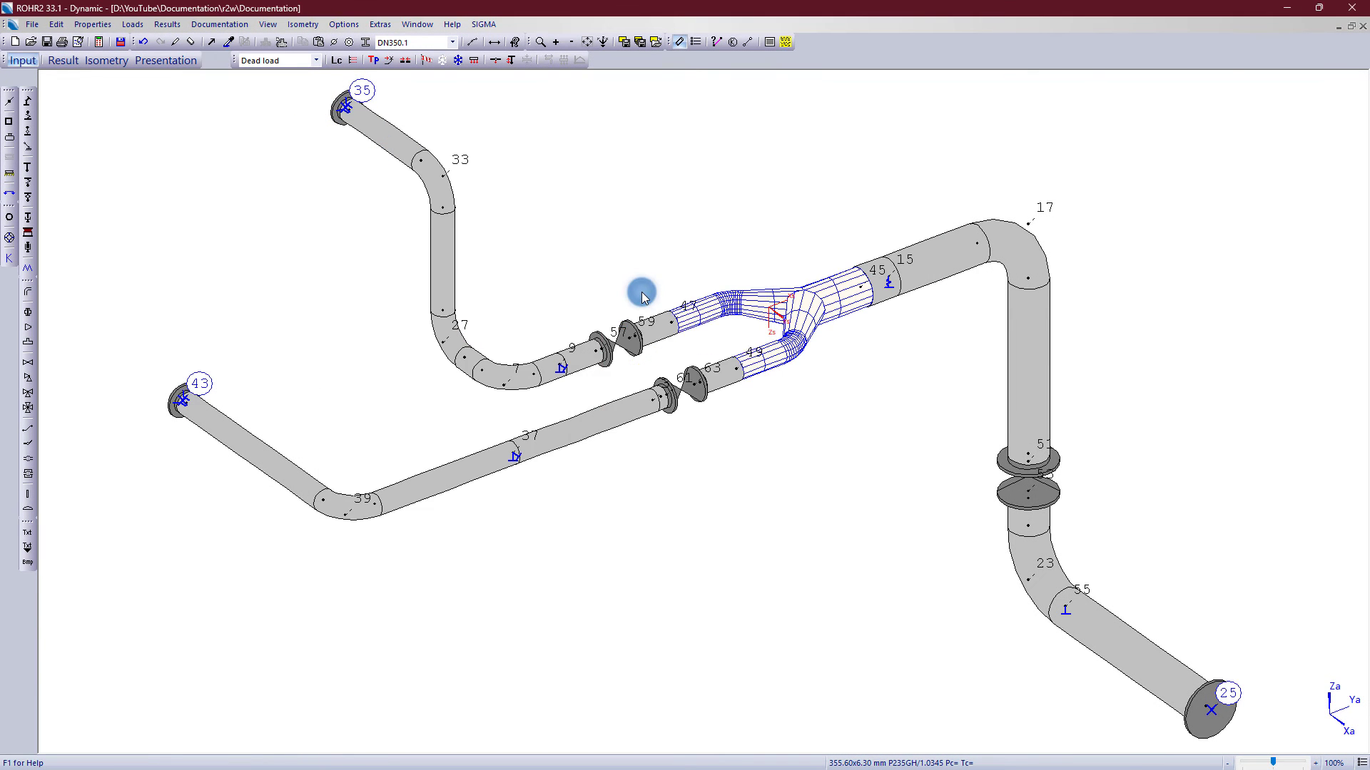
click(120, 43)
double_click(250, 261)
double_click(257, 285)
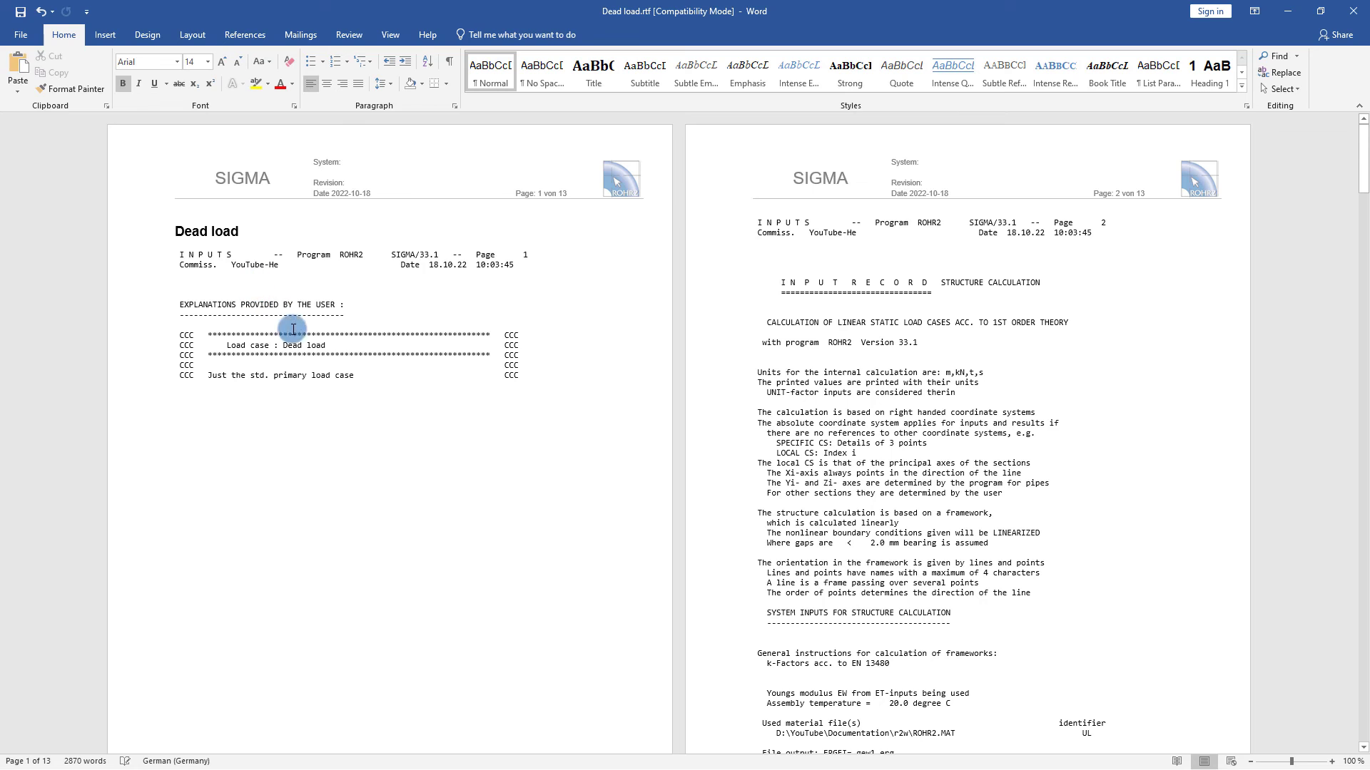
Highlight the user comment on the first page of the Dead load output, then close the document and return to ROHR2.
drag(367, 373, 213, 373)
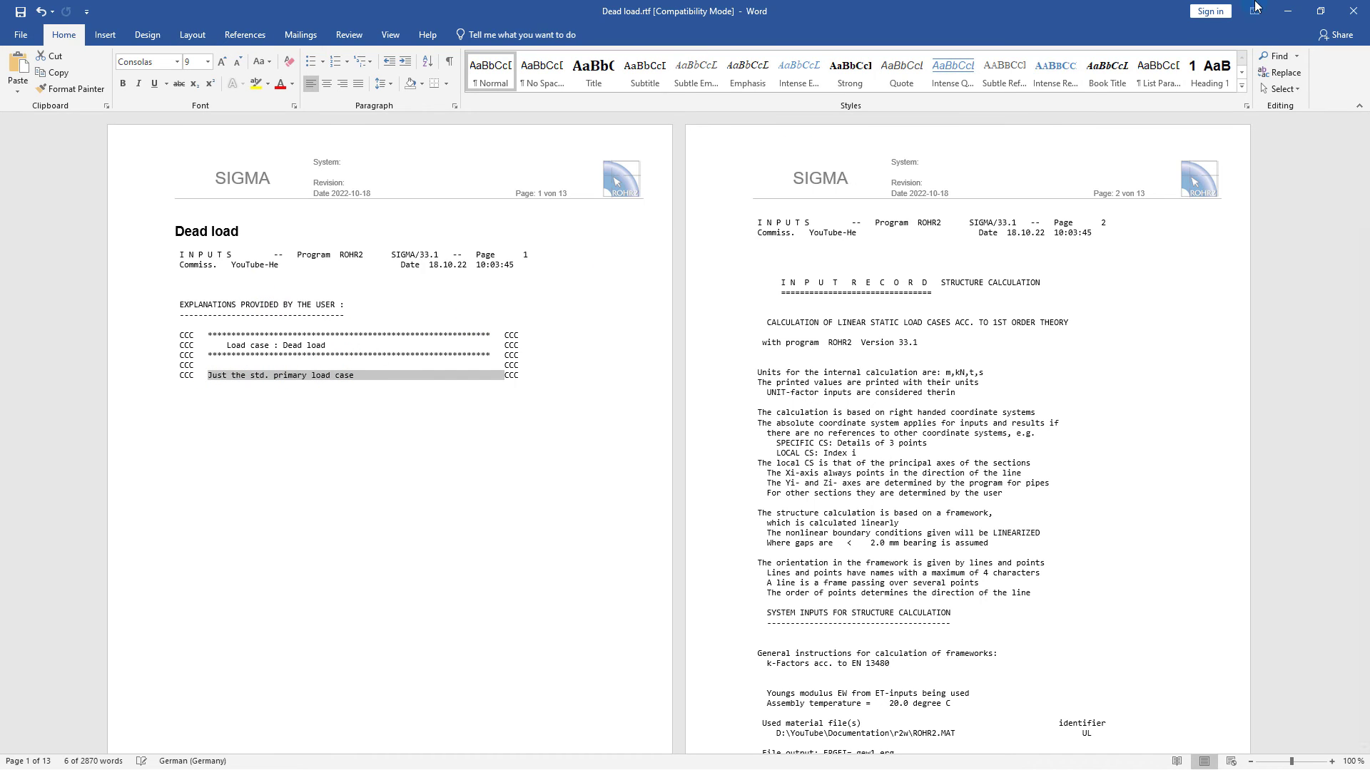
click(1353, 11)
click(110, 598)
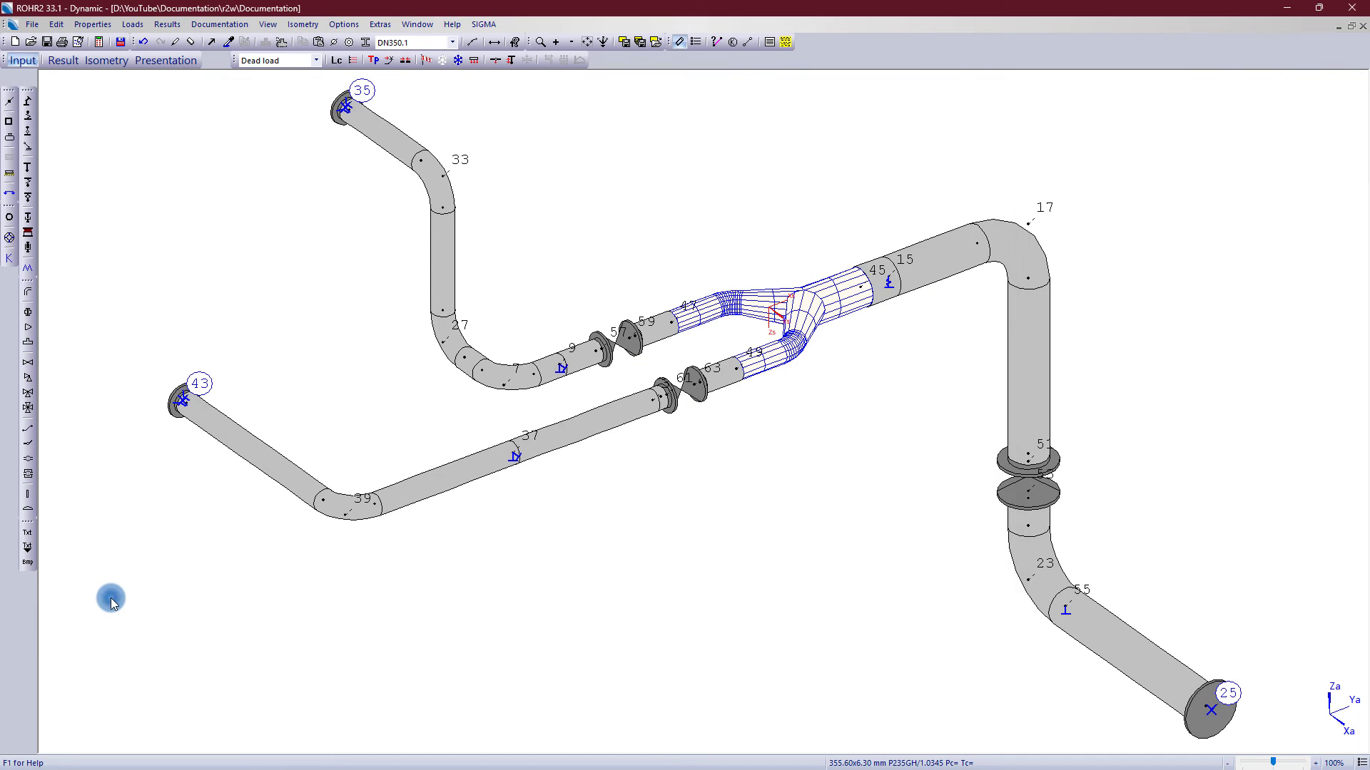
Set the language of documentations to English in the project settings and confirm.
click(344, 24)
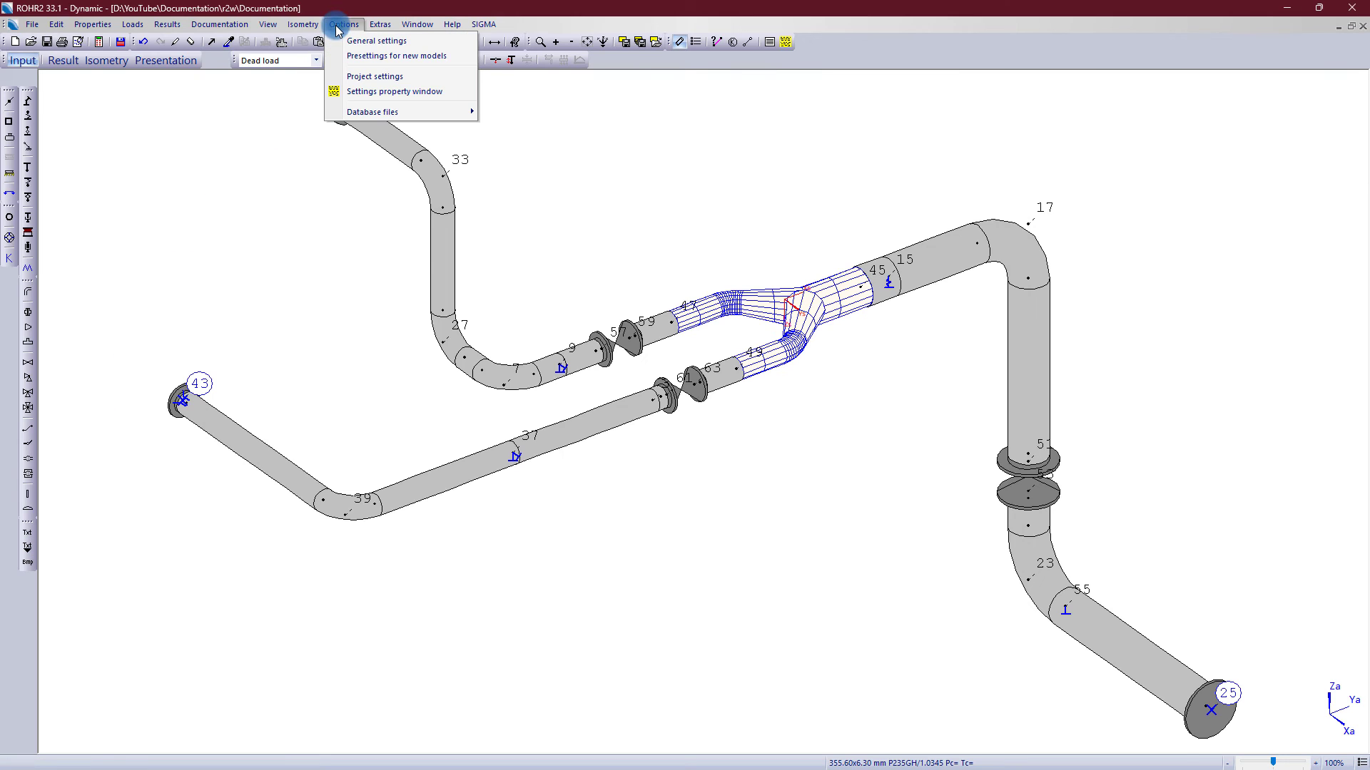
click(357, 77)
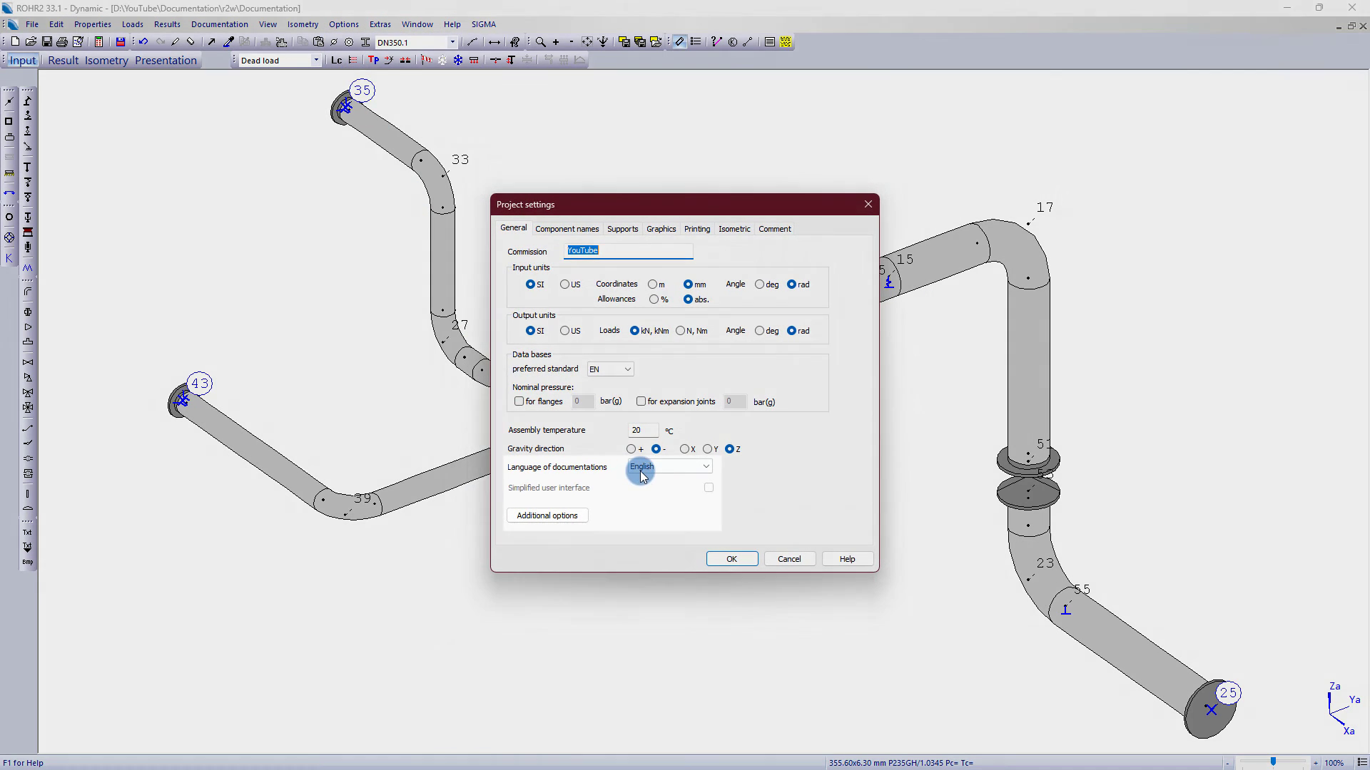
click(641, 473)
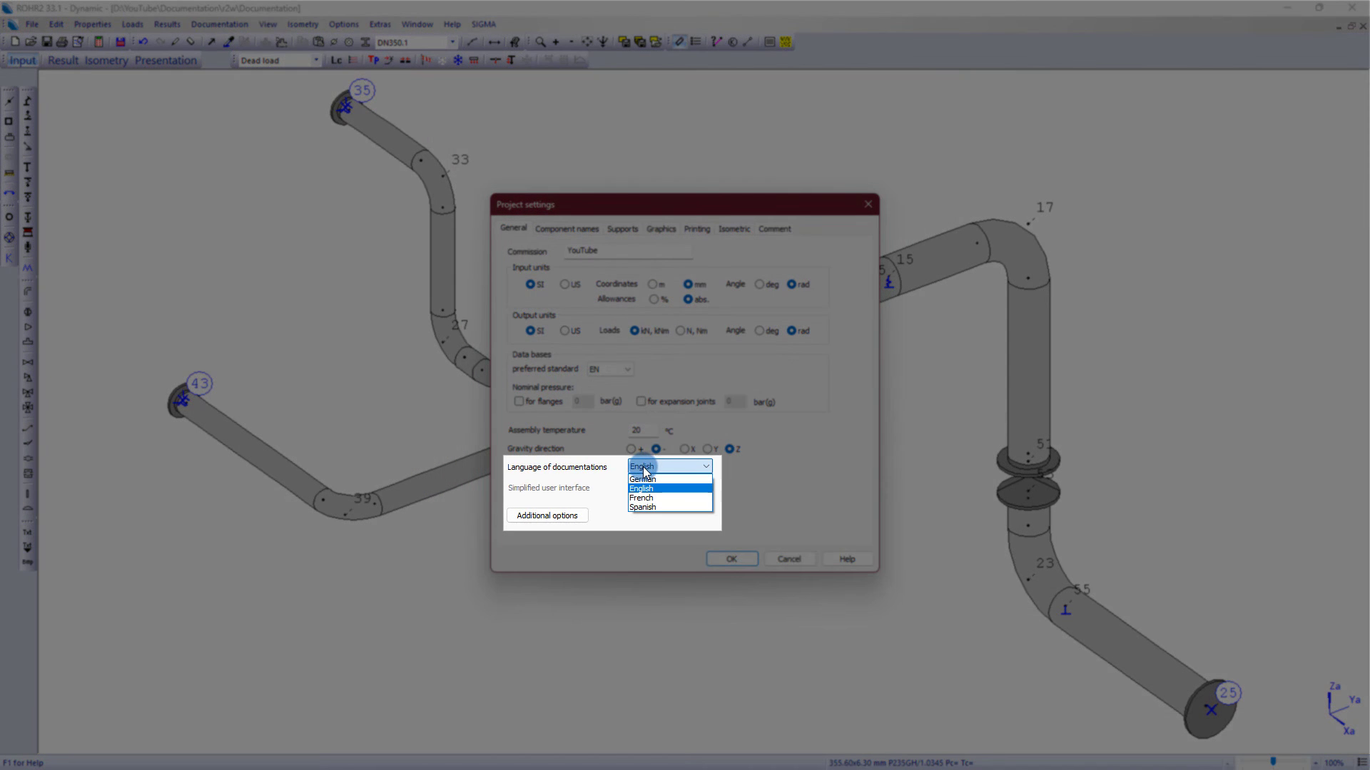
click(652, 472)
click(652, 472)
click(653, 489)
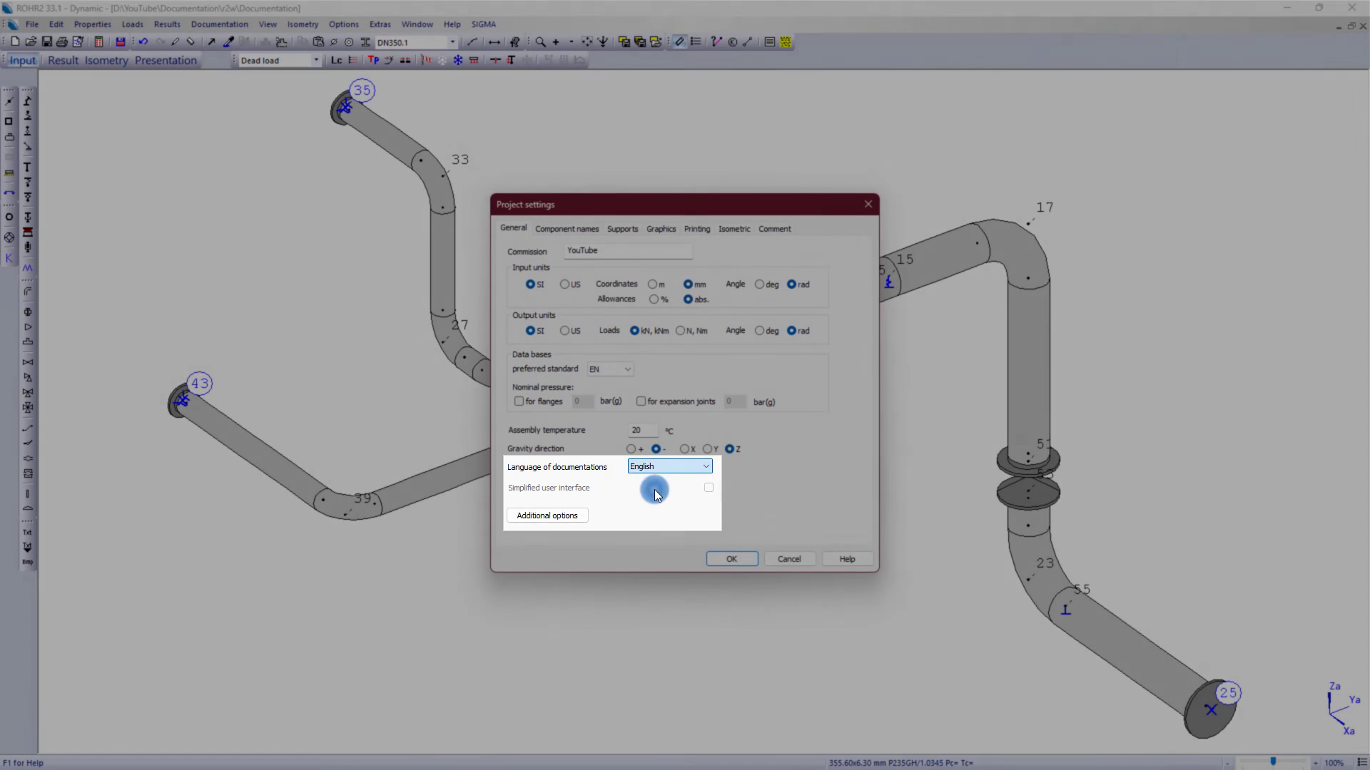
click(717, 560)
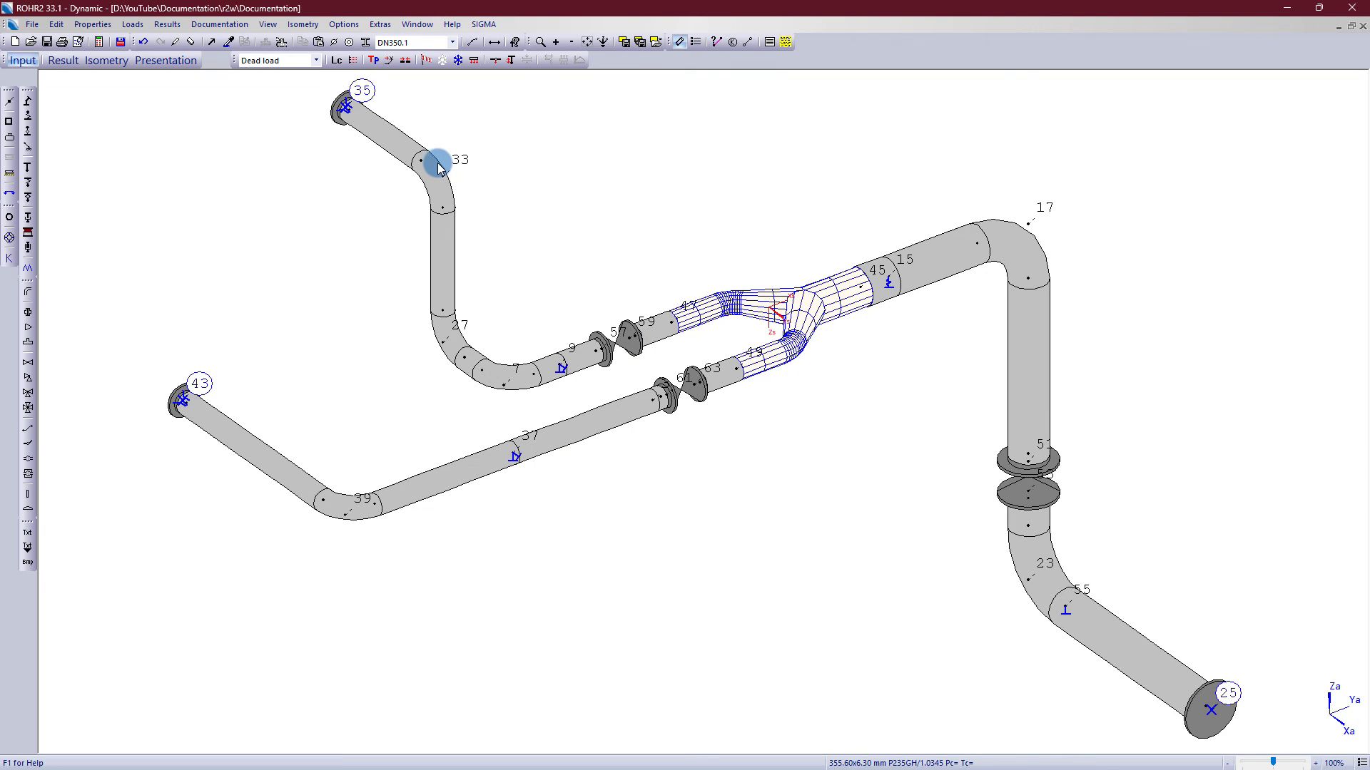
Look at the interface language entry among the view options, then lock the current toolbar positions.
click(264, 27)
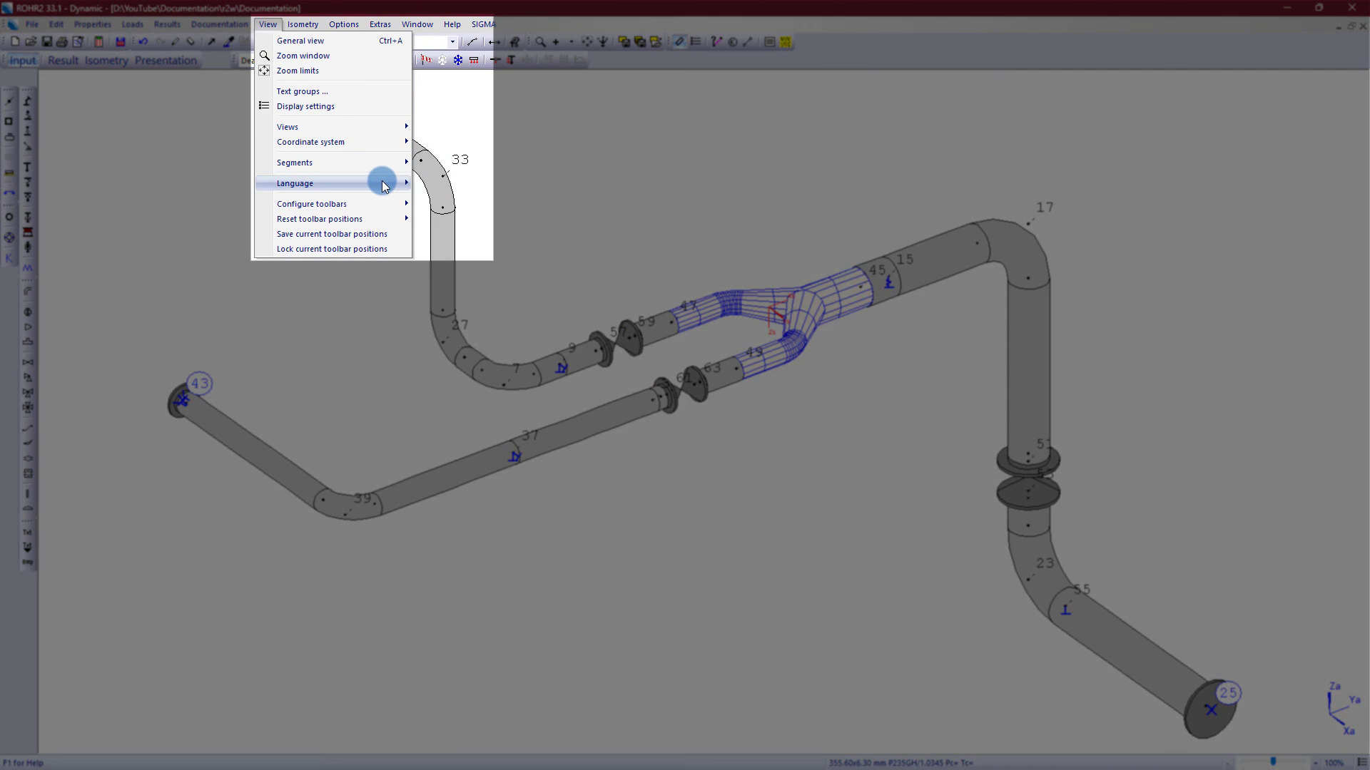
mouse_move(385, 185)
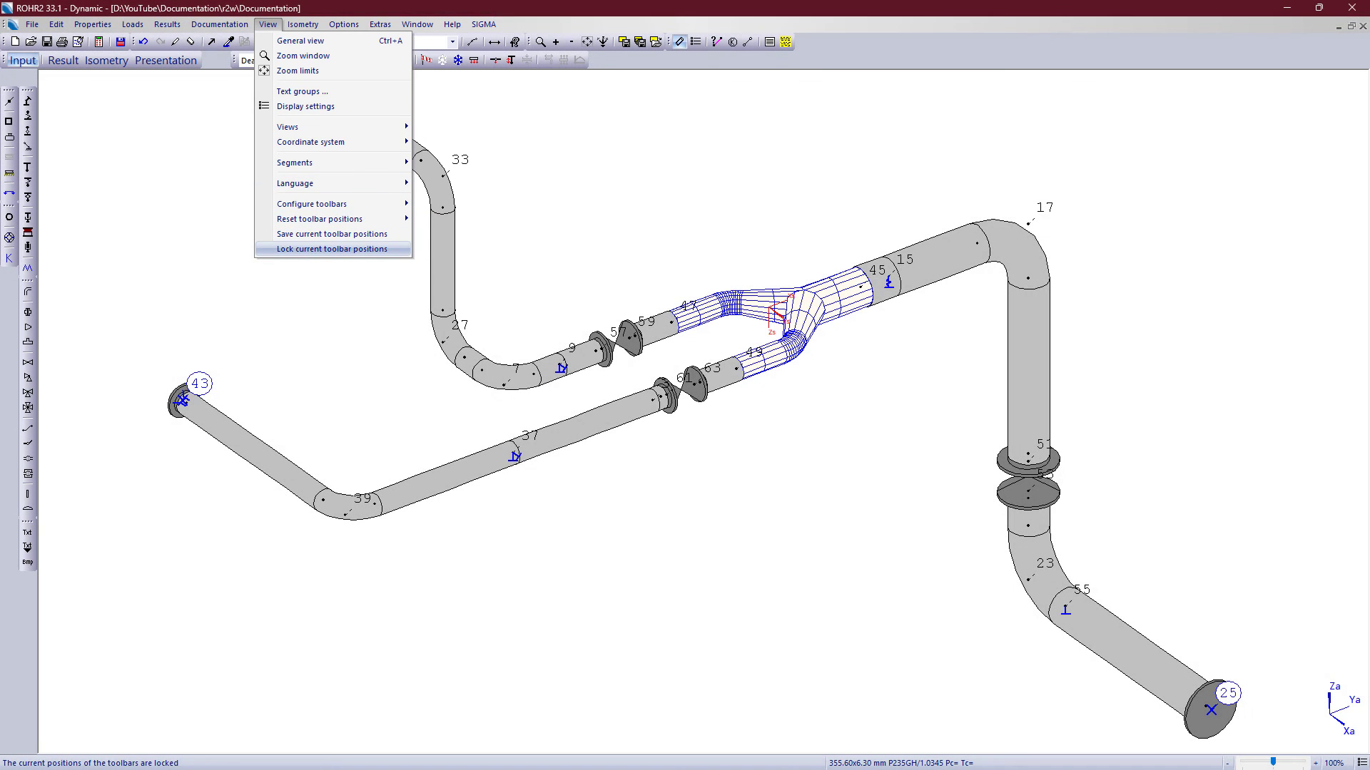
click(331, 249)
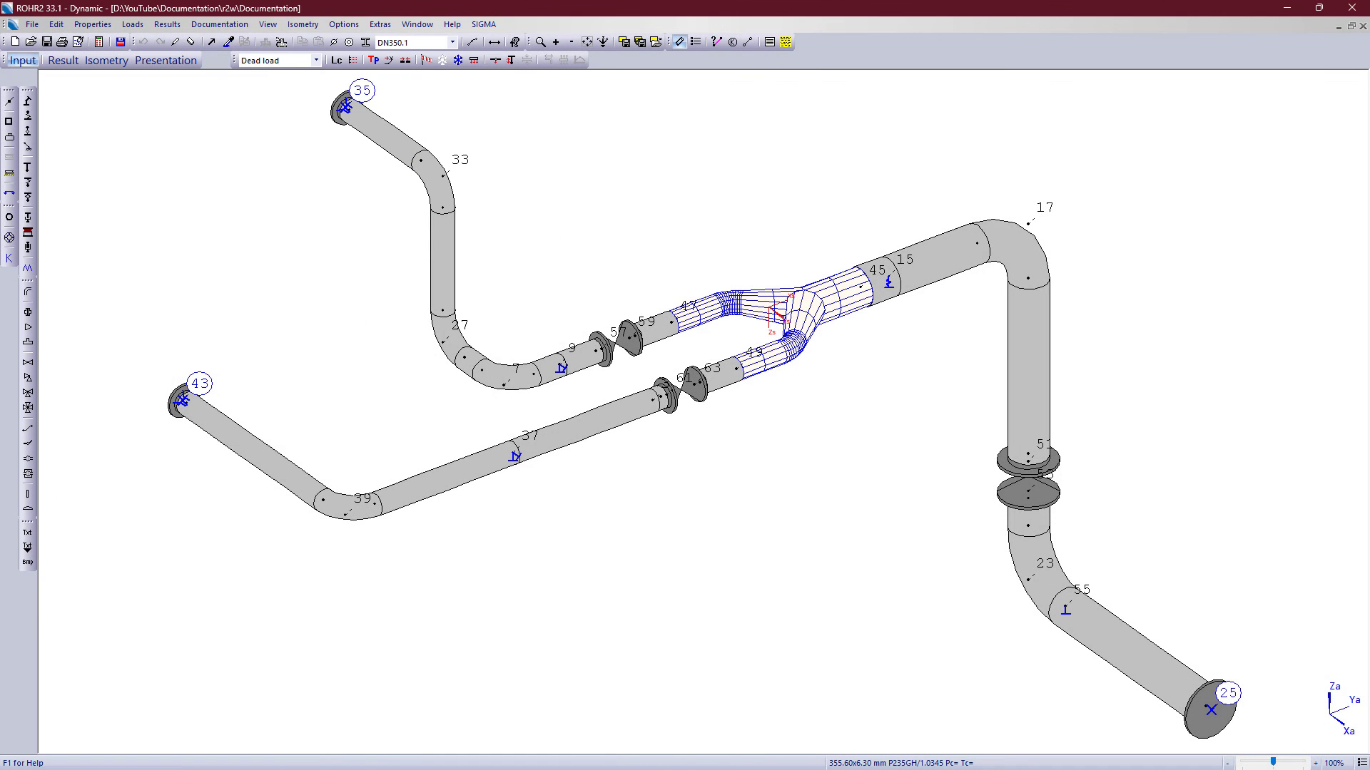